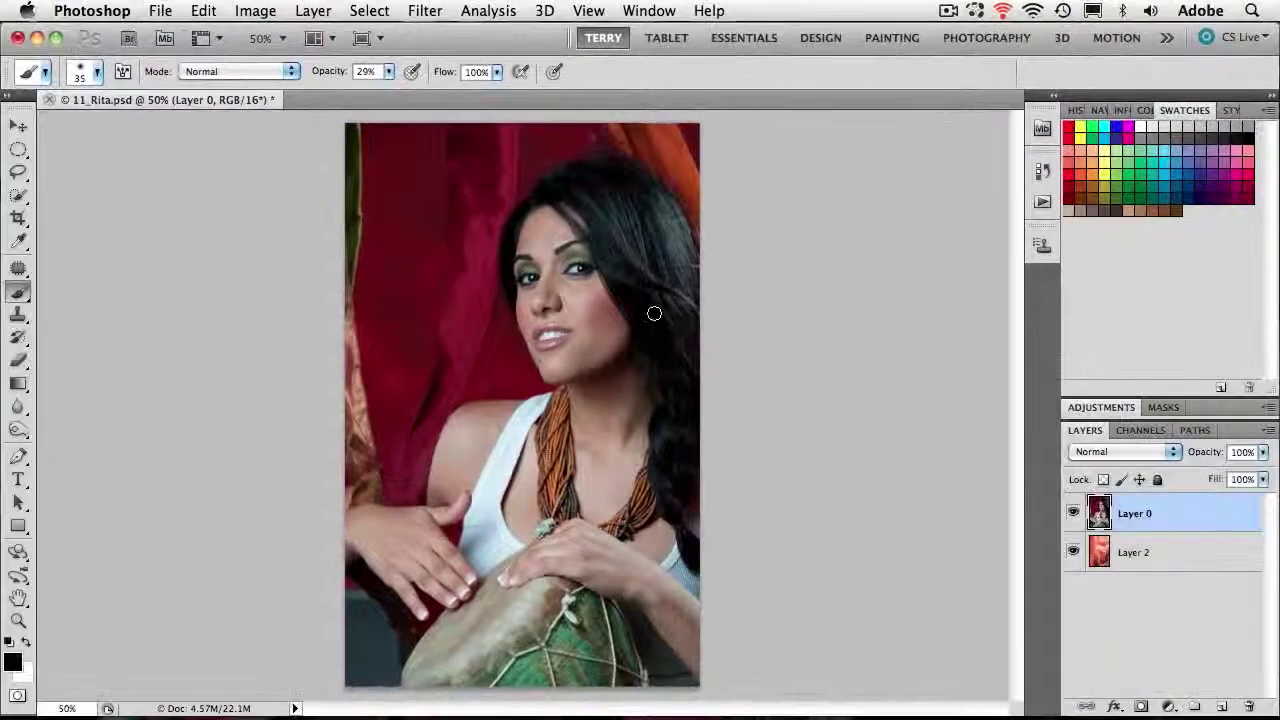
Step: Examine the wispy hair edges against the curtain and the hands and shoulder up close
{"action": "key", "text": "z"}
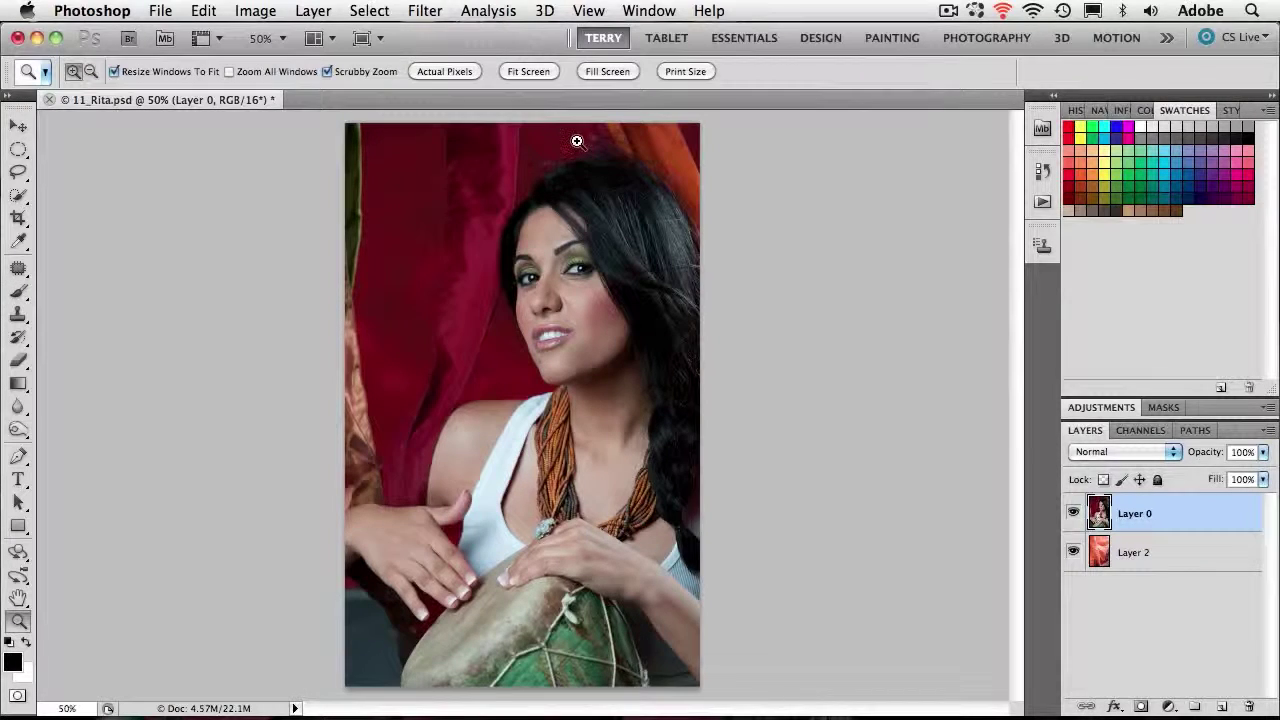
{"action": "left_click_drag", "start_coordinate": [560, 134], "coordinate": [689, 177]}
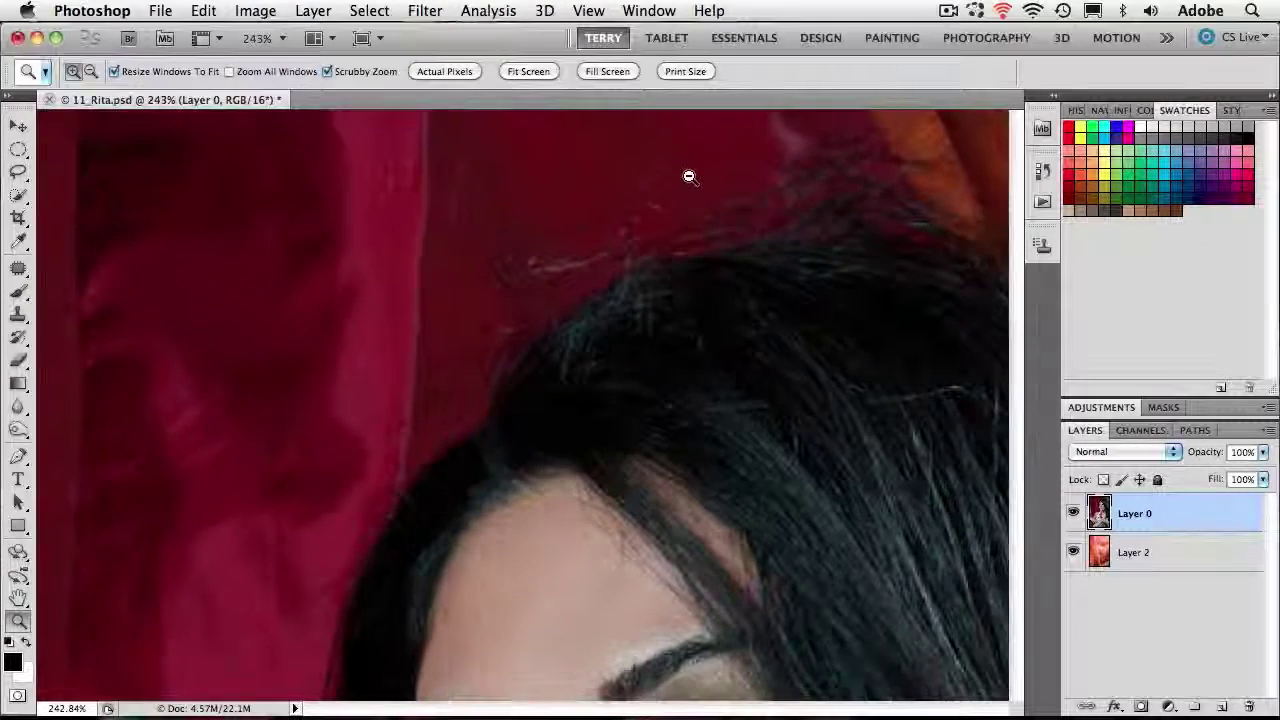
{"action": "key", "text": "b"}
{"action": "mouse_move", "coordinate": [805, 338]}
{"action": "left_mouse_down"}
{"action": "mouse_move", "coordinate": [642, 385]}
{"action": "mouse_move", "coordinate": [463, 463]}
{"action": "left_mouse_up"}
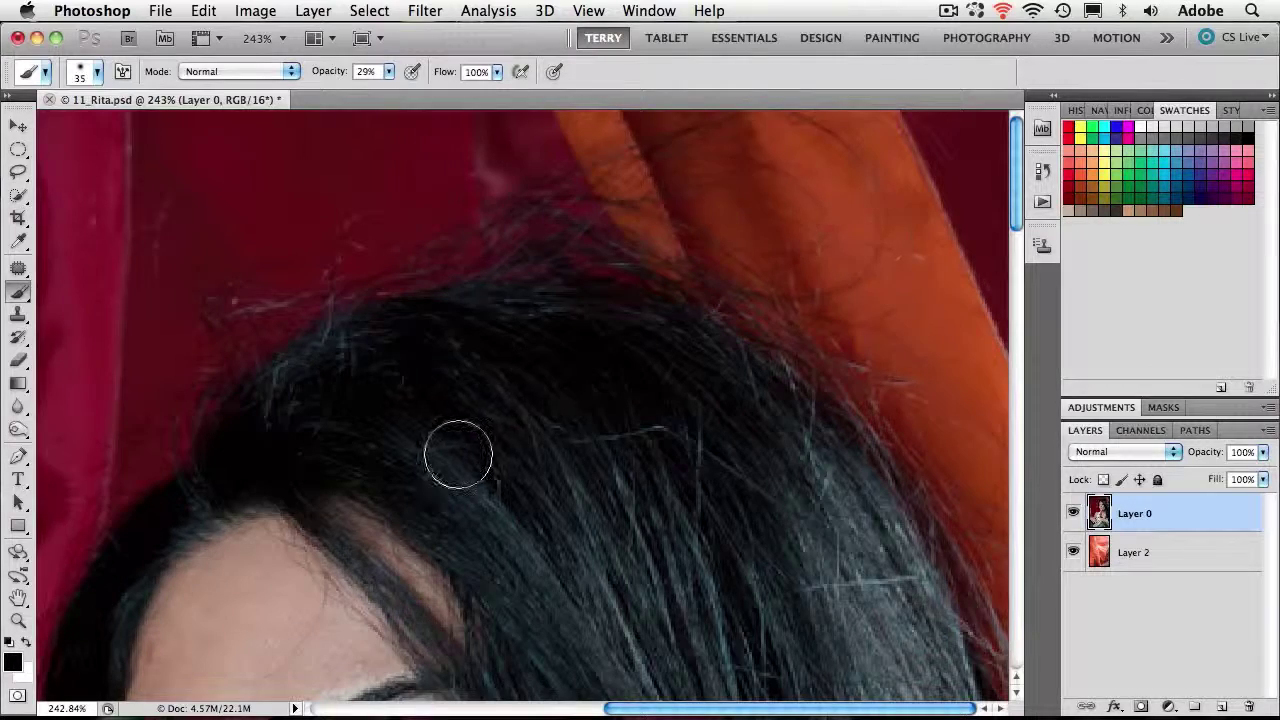
{"action": "left_click_drag", "start_coordinate": [458, 455], "coordinate": [1100, 280]}
{"action": "left_click", "coordinate": [1100, 280]}
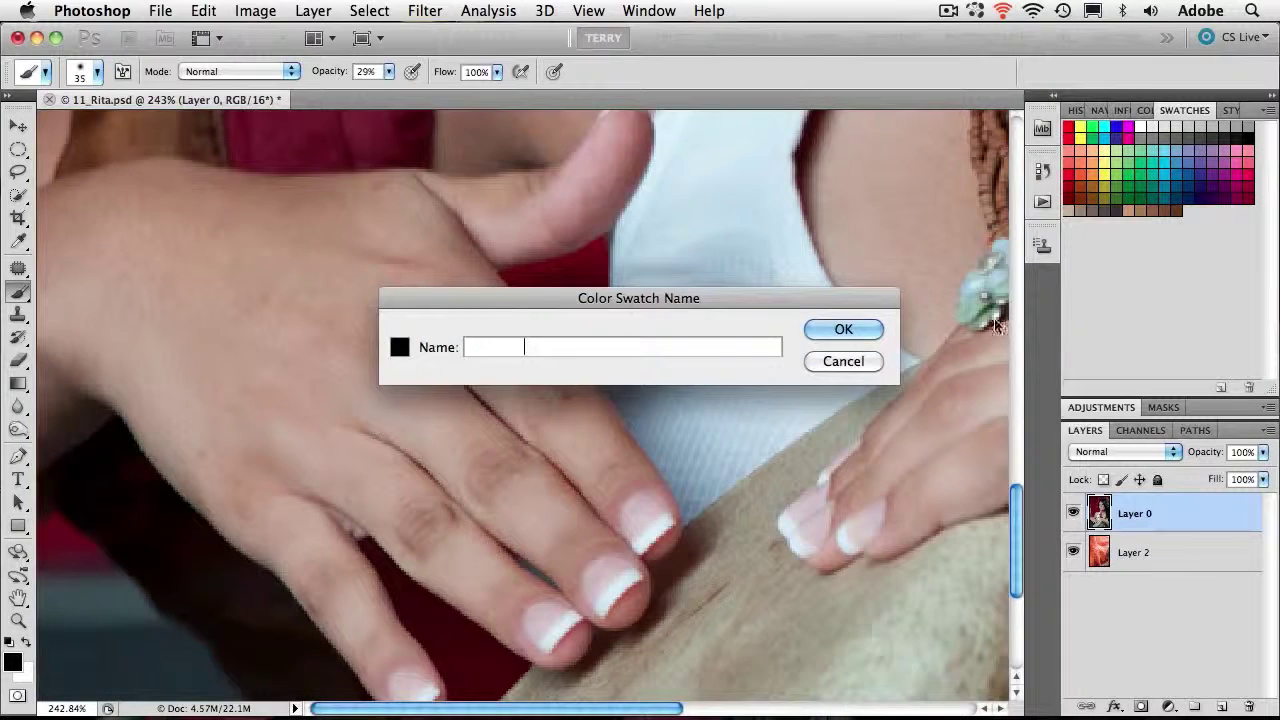
{"action": "left_click", "coordinate": [848, 361]}
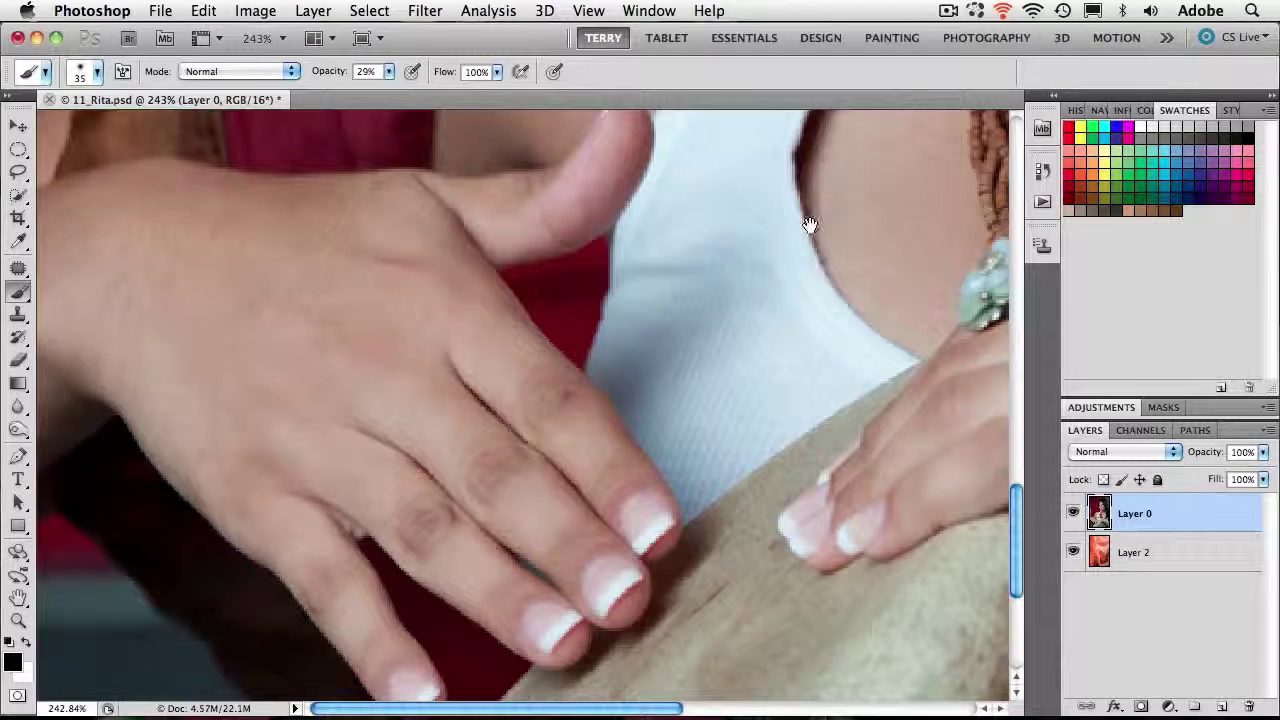
{"action": "left_click_drag", "start_coordinate": [810, 225], "coordinate": [823, 557]}
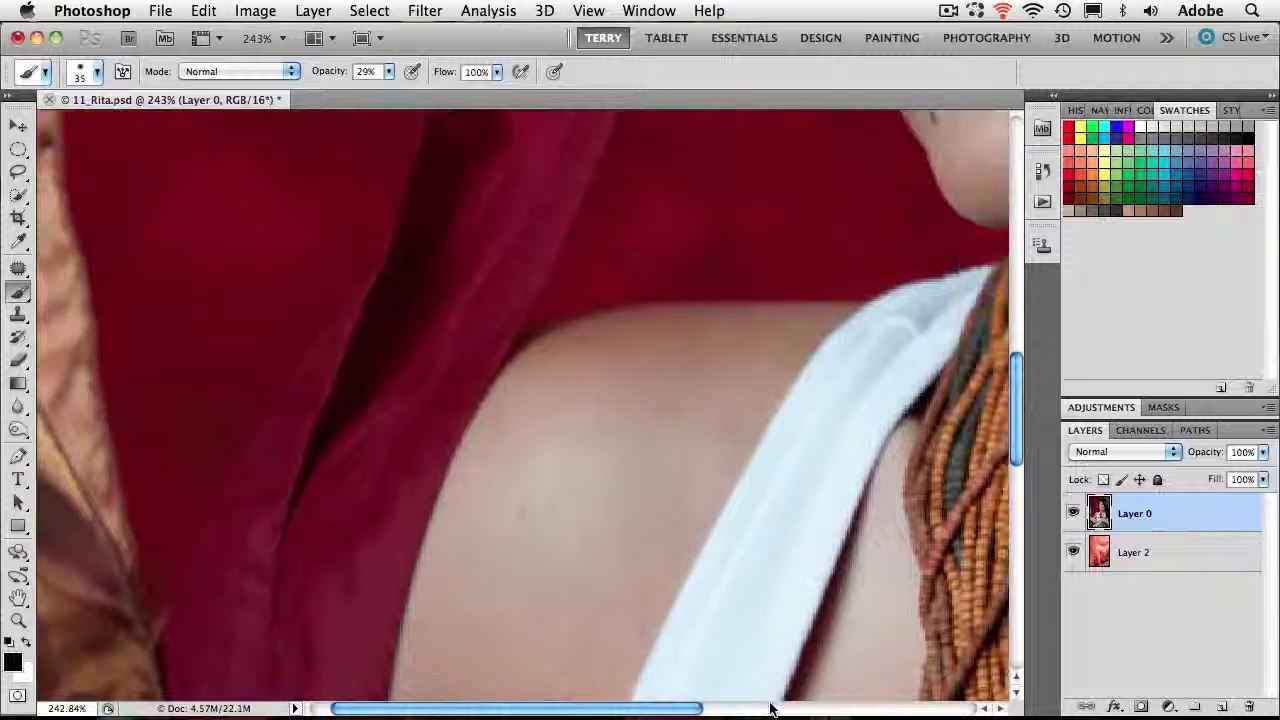
{"action": "key", "text": "super+0"}
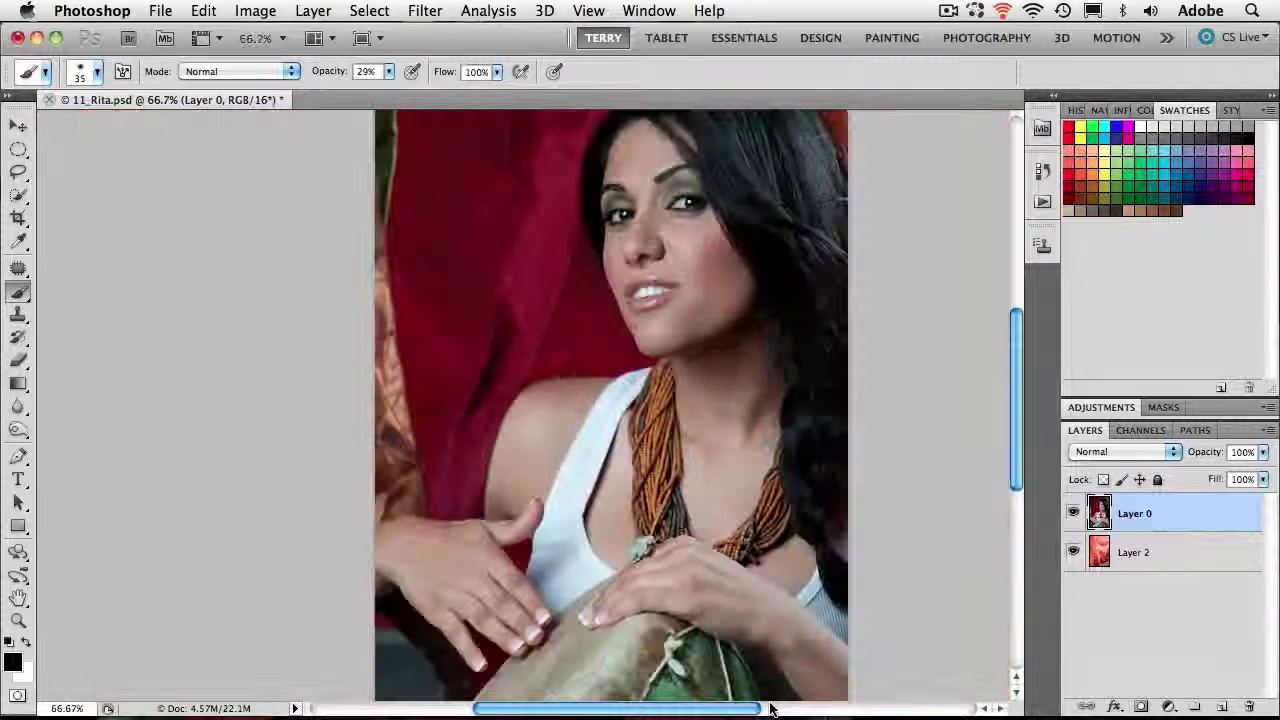
{"action": "key", "text": "super+minus"}
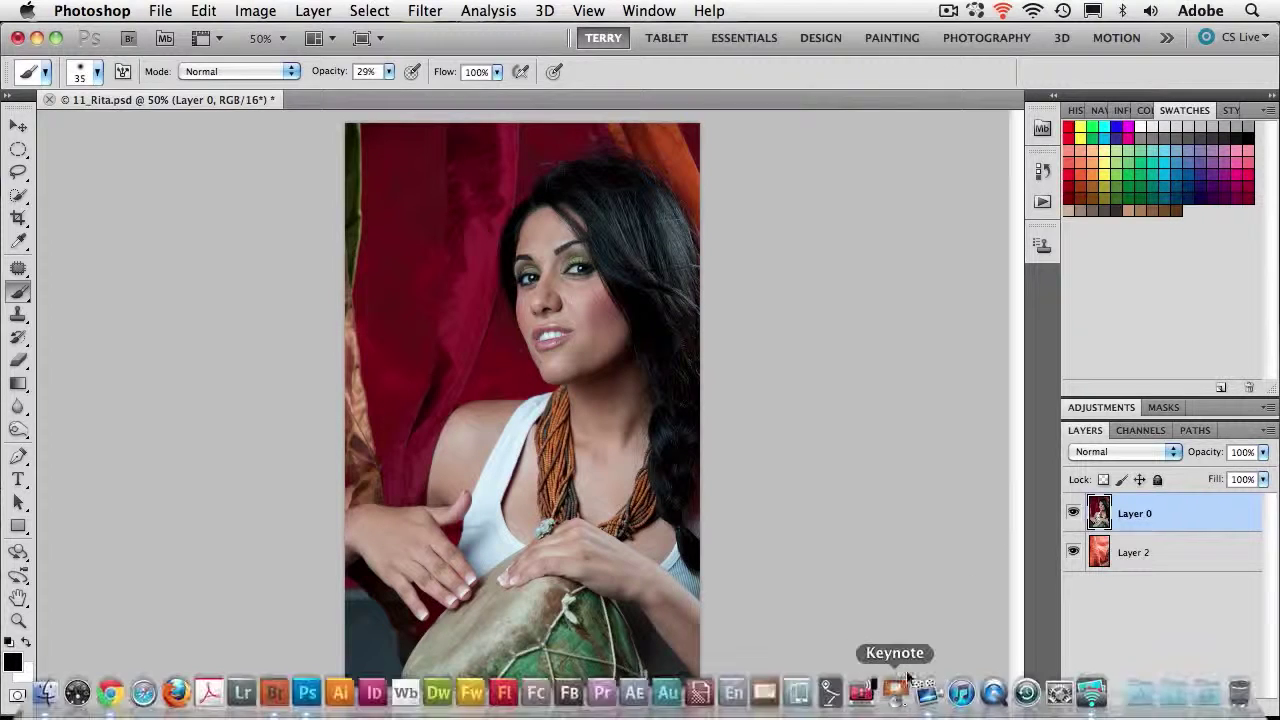
Step: Hide Layer 0 to view the replacement background on Layer 2, and show Layer 0 again
{"action": "left_click", "coordinate": [1073, 514]}
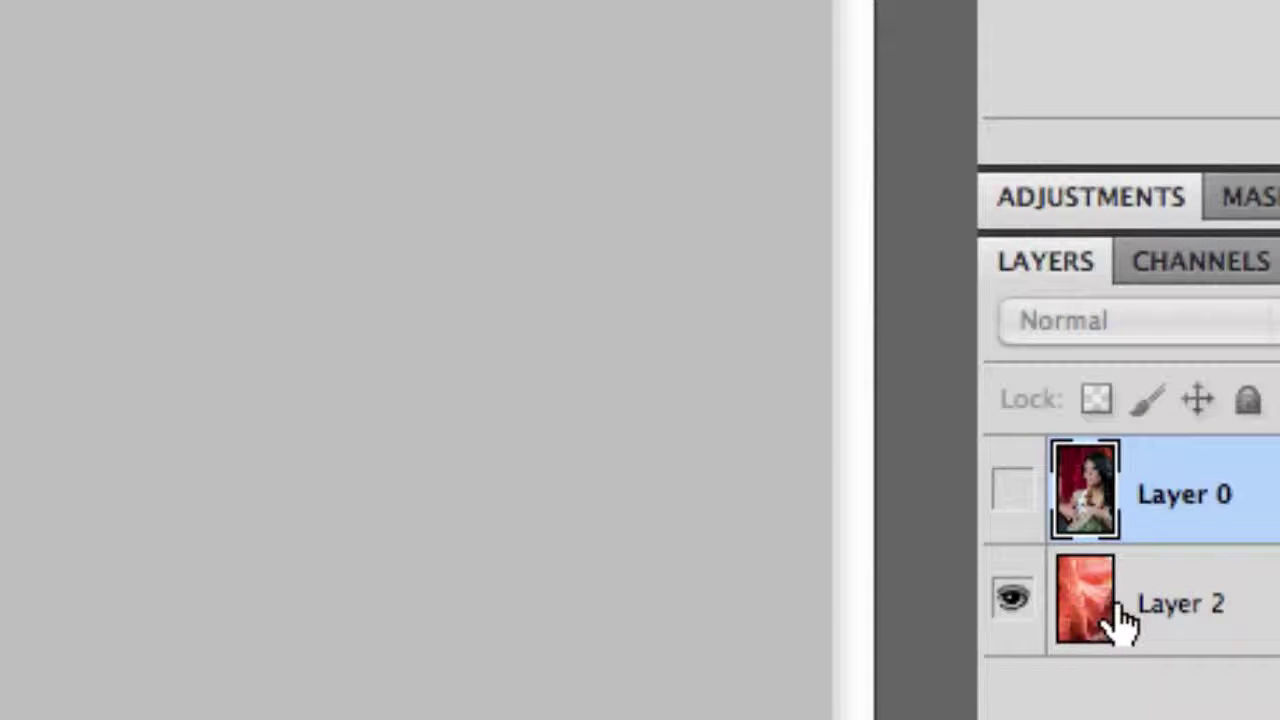
{"action": "left_click", "coordinate": [1014, 492]}
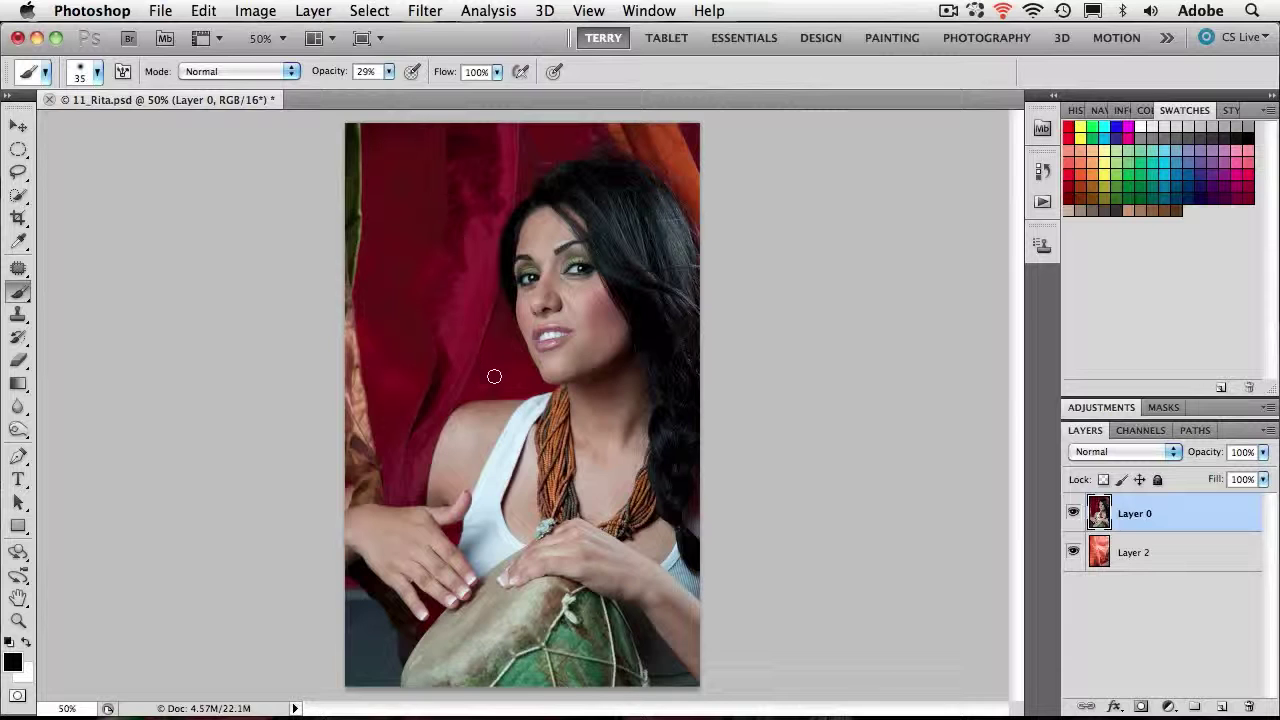
Step: Select the woman's face, hair, body and arms and the drum on Layer 0 with the Quick Selection tool at brush size 50
{"action": "left_click", "coordinate": [19, 198]}
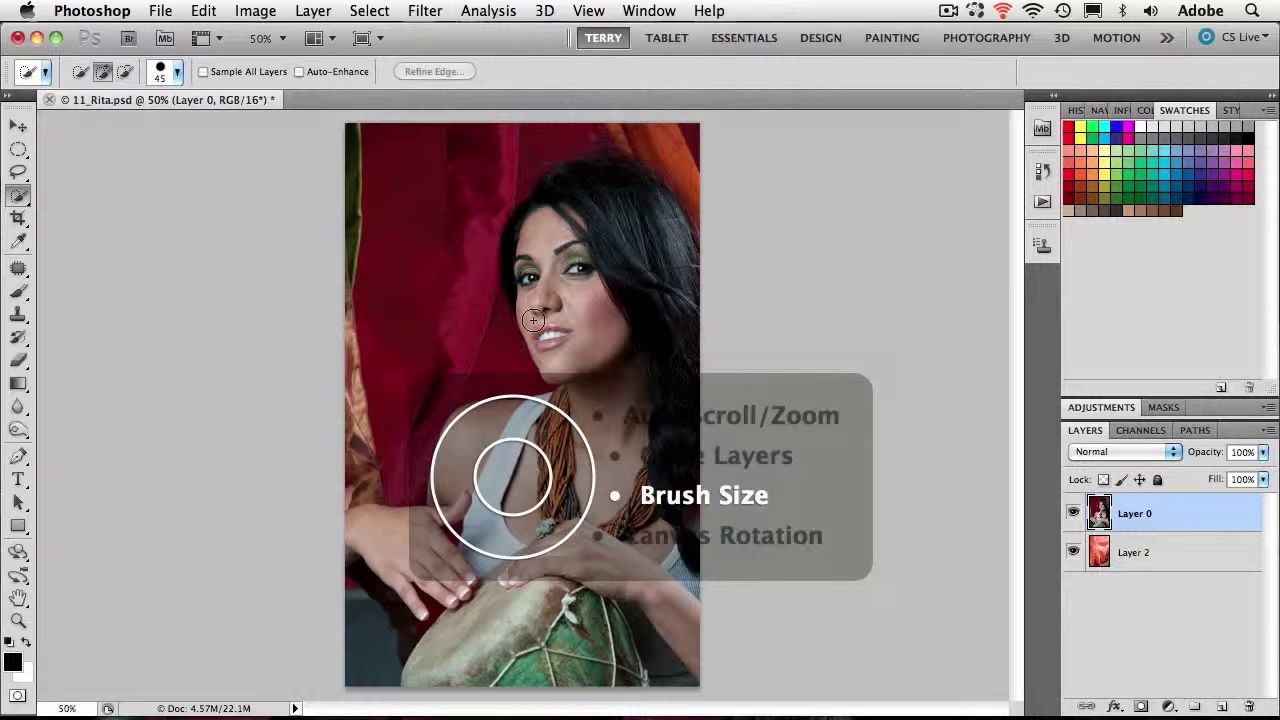
{"action": "key", "text": "bracketright"}
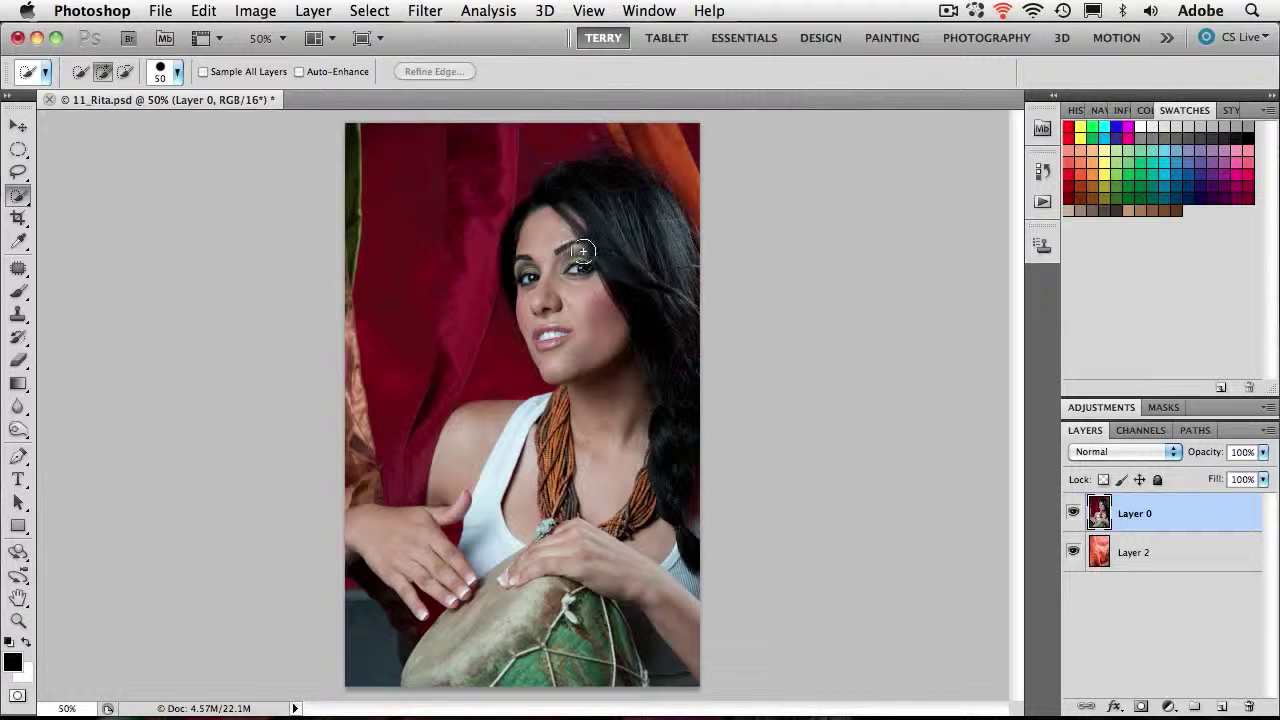
{"action": "mouse_move", "coordinate": [582, 250]}
{"action": "left_mouse_down"}
{"action": "mouse_move", "coordinate": [615, 390]}
{"action": "mouse_move", "coordinate": [600, 505]}
{"action": "mouse_move", "coordinate": [625, 500]}
{"action": "mouse_move", "coordinate": [560, 625]}
{"action": "mouse_move", "coordinate": [600, 610]}
{"action": "left_mouse_up"}
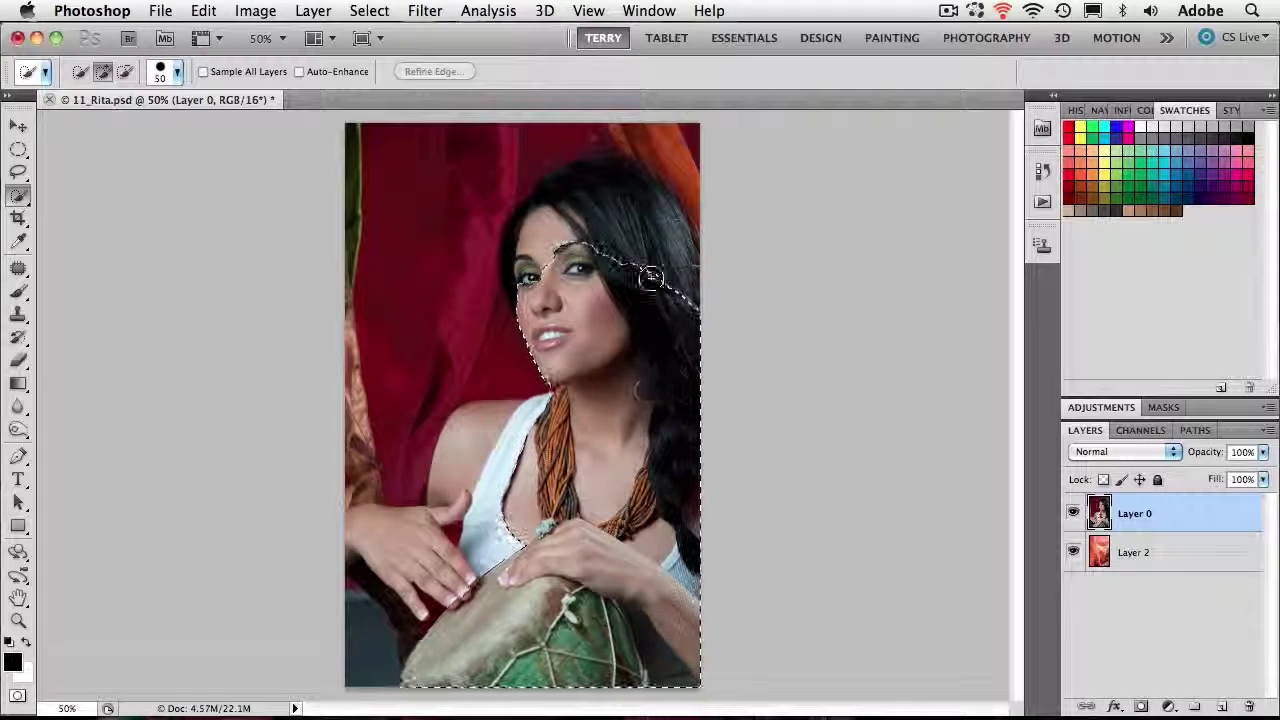
{"action": "mouse_move", "coordinate": [650, 277]}
{"action": "left_mouse_down"}
{"action": "mouse_move", "coordinate": [642, 219]}
{"action": "mouse_move", "coordinate": [590, 192]}
{"action": "left_mouse_up"}
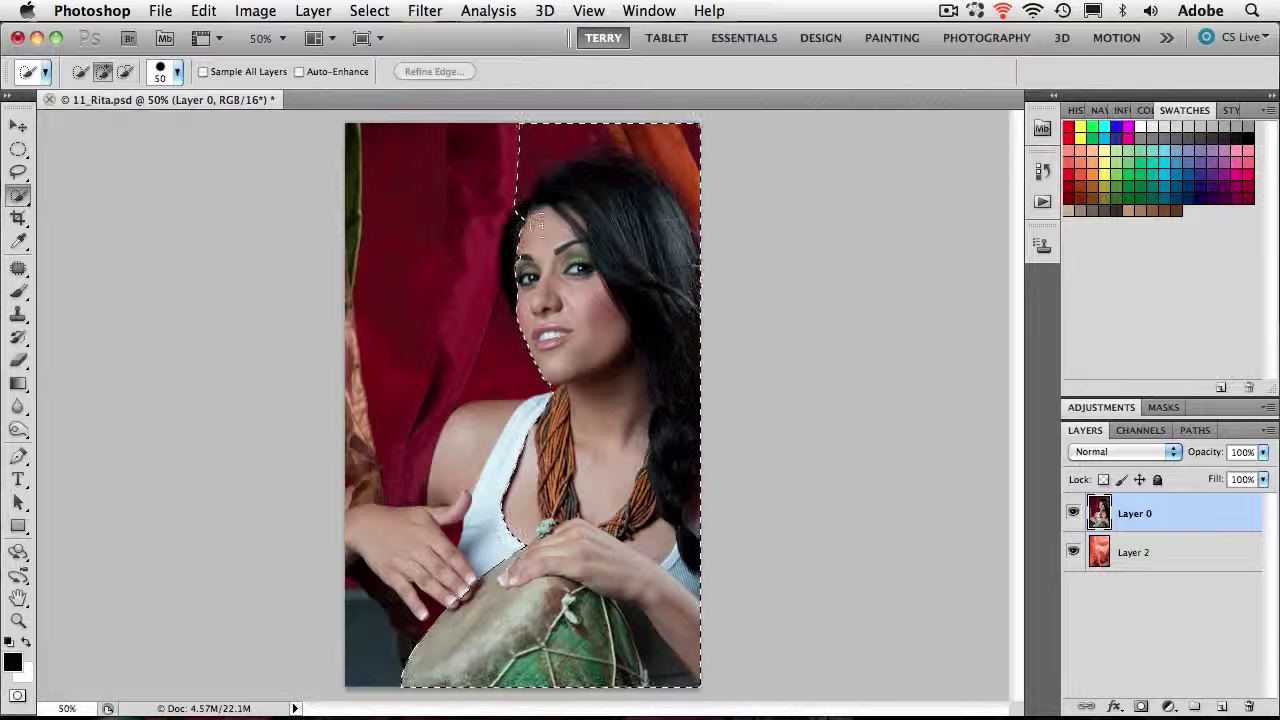
{"action": "left_click_drag", "start_coordinate": [514, 246], "coordinate": [524, 310]}
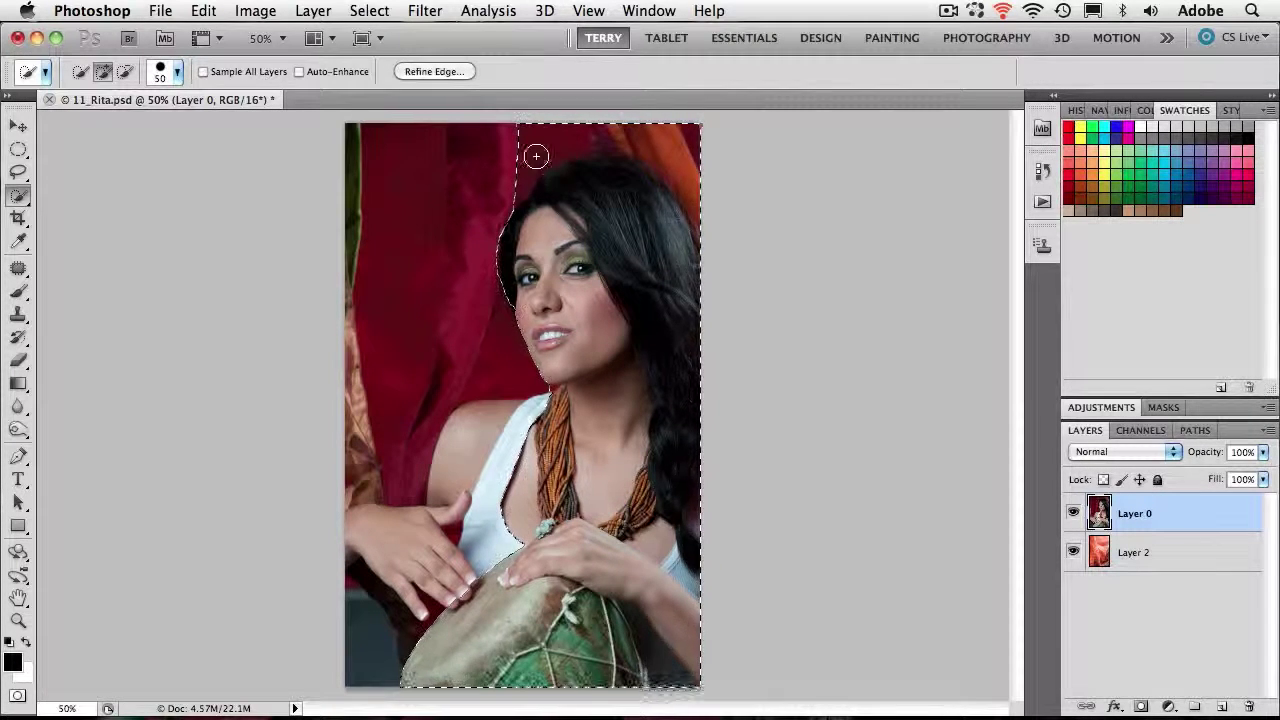
{"action": "left_click_drag", "start_coordinate": [647, 184], "coordinate": [597, 265]}
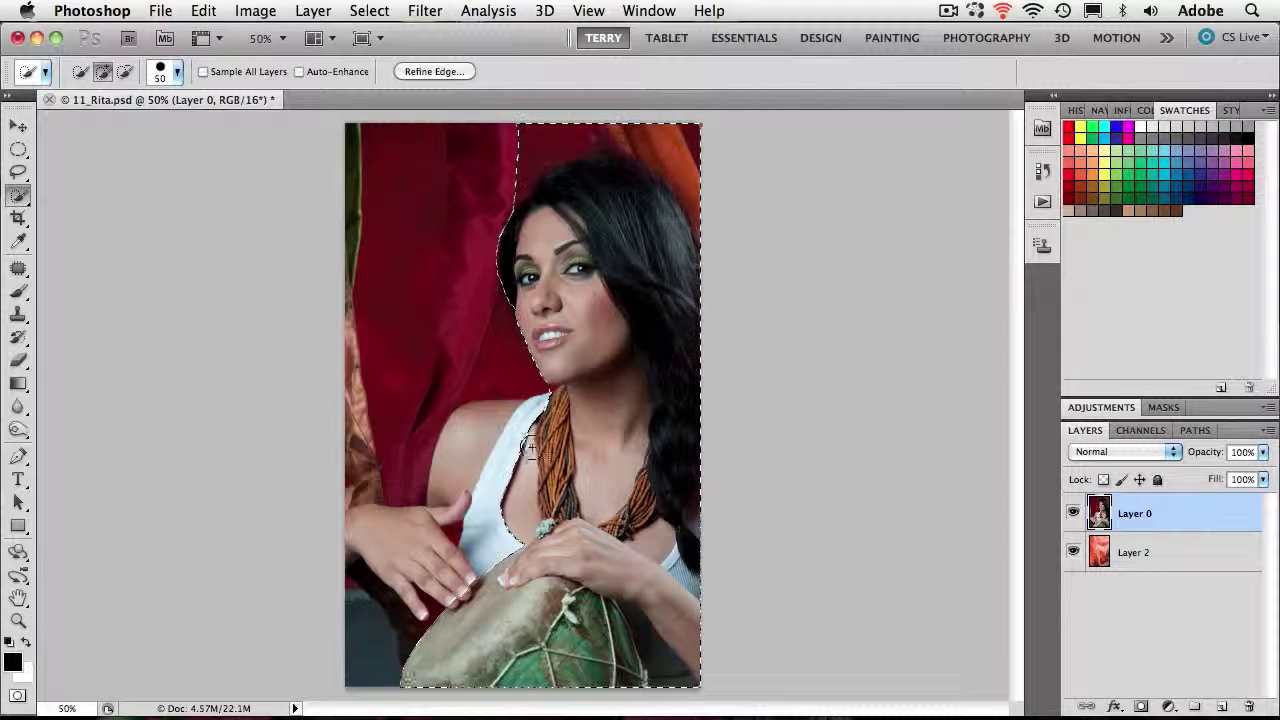
{"action": "left_click_drag", "start_coordinate": [528, 448], "coordinate": [474, 480]}
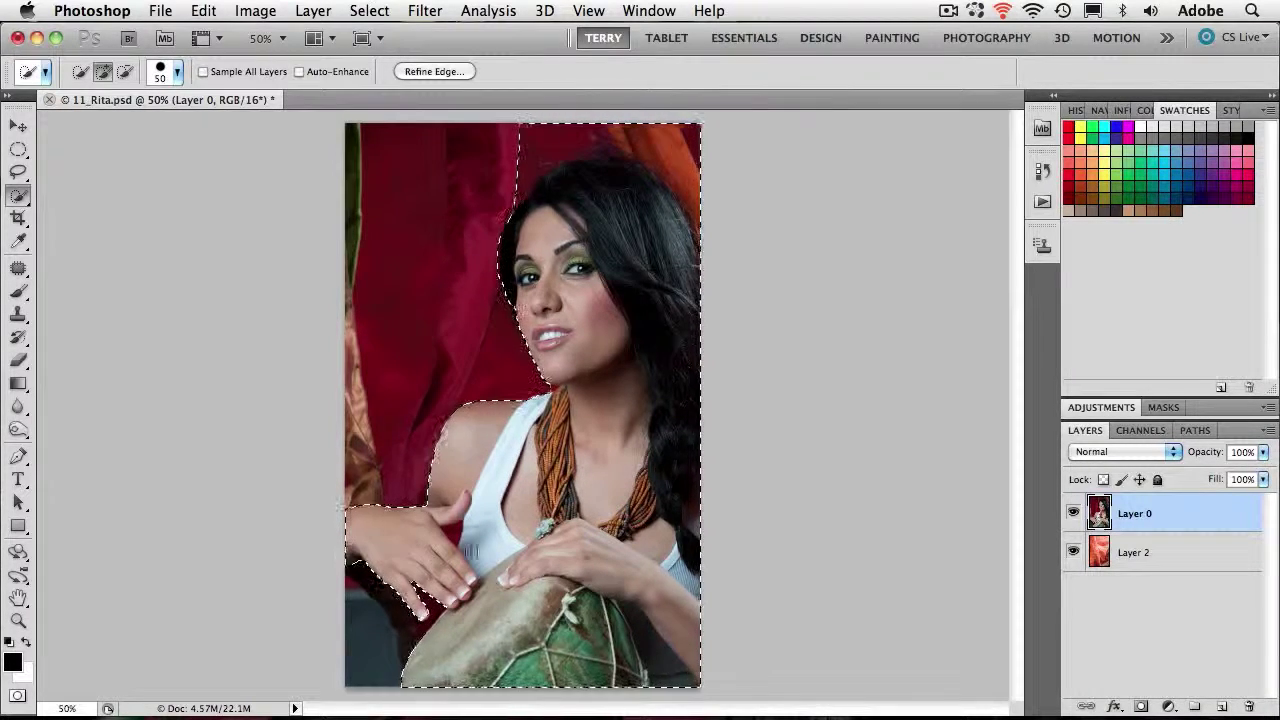
{"action": "mouse_move", "coordinate": [488, 580]}
{"action": "left_mouse_down"}
{"action": "mouse_move", "coordinate": [455, 600]}
{"action": "mouse_move", "coordinate": [518, 548]}
{"action": "mouse_move", "coordinate": [537, 401]}
{"action": "left_mouse_up"}
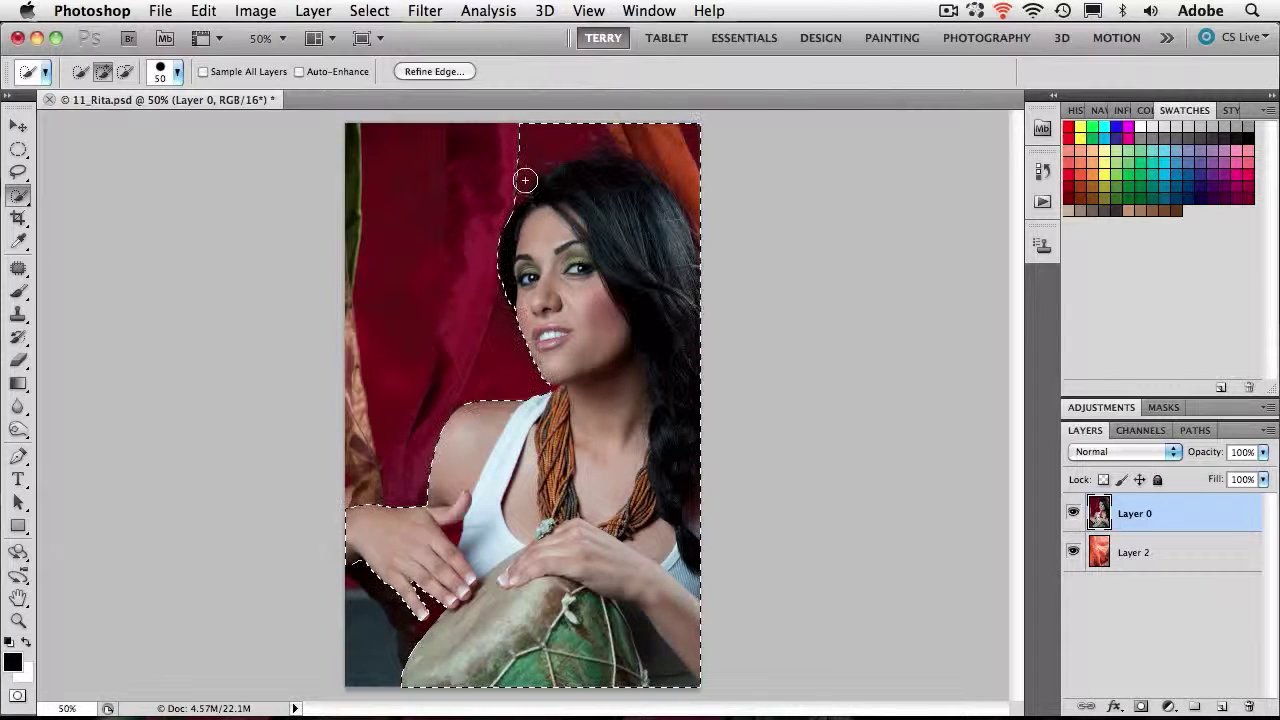
Step: Subtract the curtain above and beside the hair from the selection, and add the missed hair at the crown
{"action": "key", "text": "alt"}
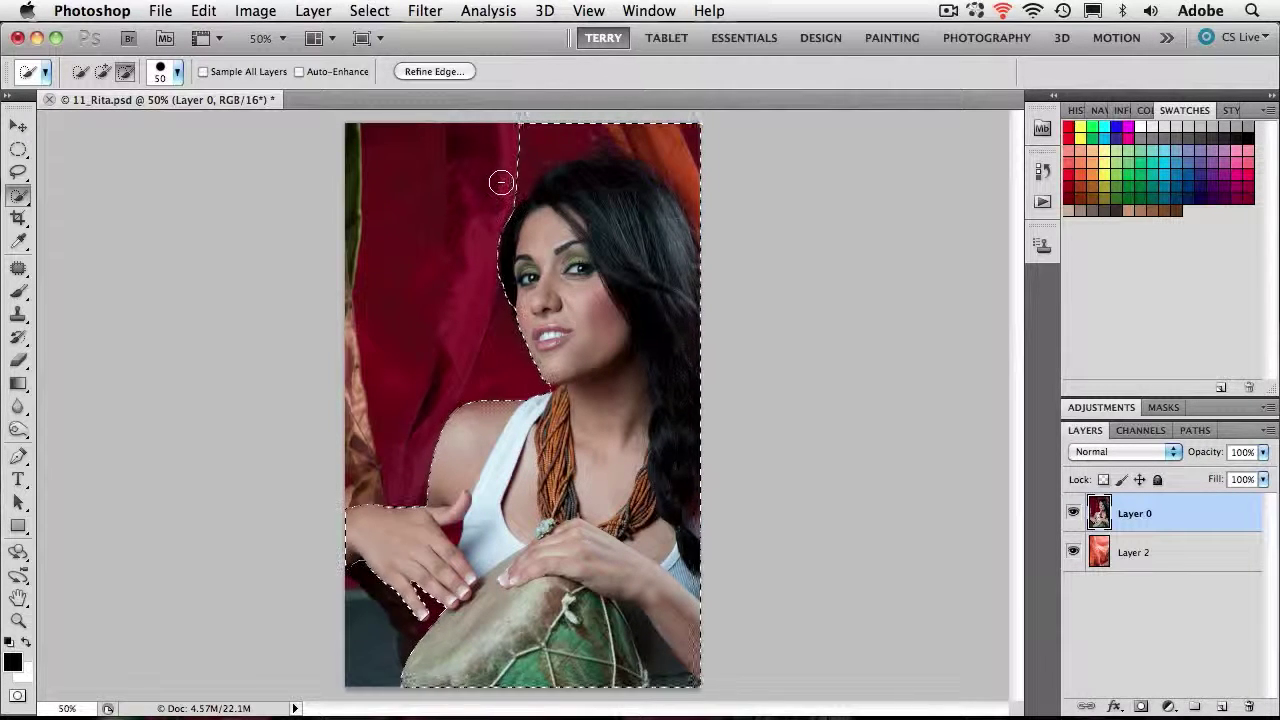
{"action": "mouse_move", "coordinate": [518, 166]}
{"action": "left_mouse_down"}
{"action": "mouse_move", "coordinate": [583, 123]}
{"action": "mouse_move", "coordinate": [625, 133]}
{"action": "left_mouse_up"}
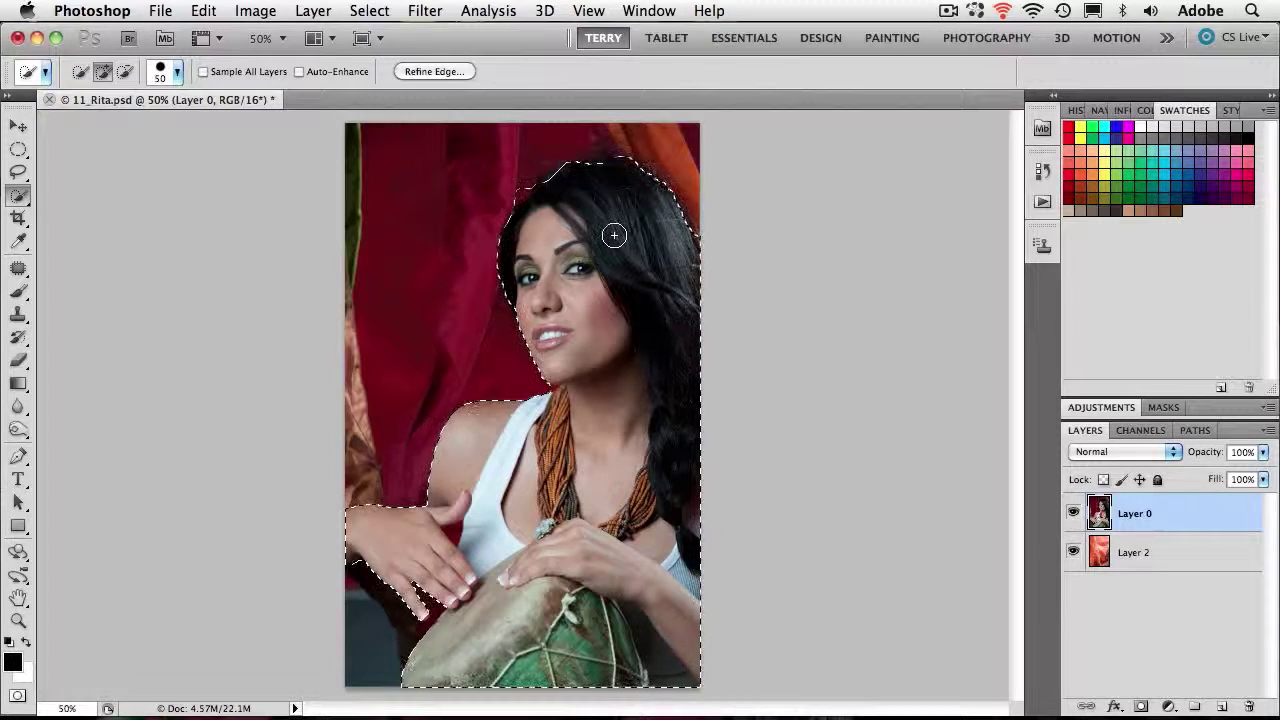
{"action": "key", "text": "super+equal"}
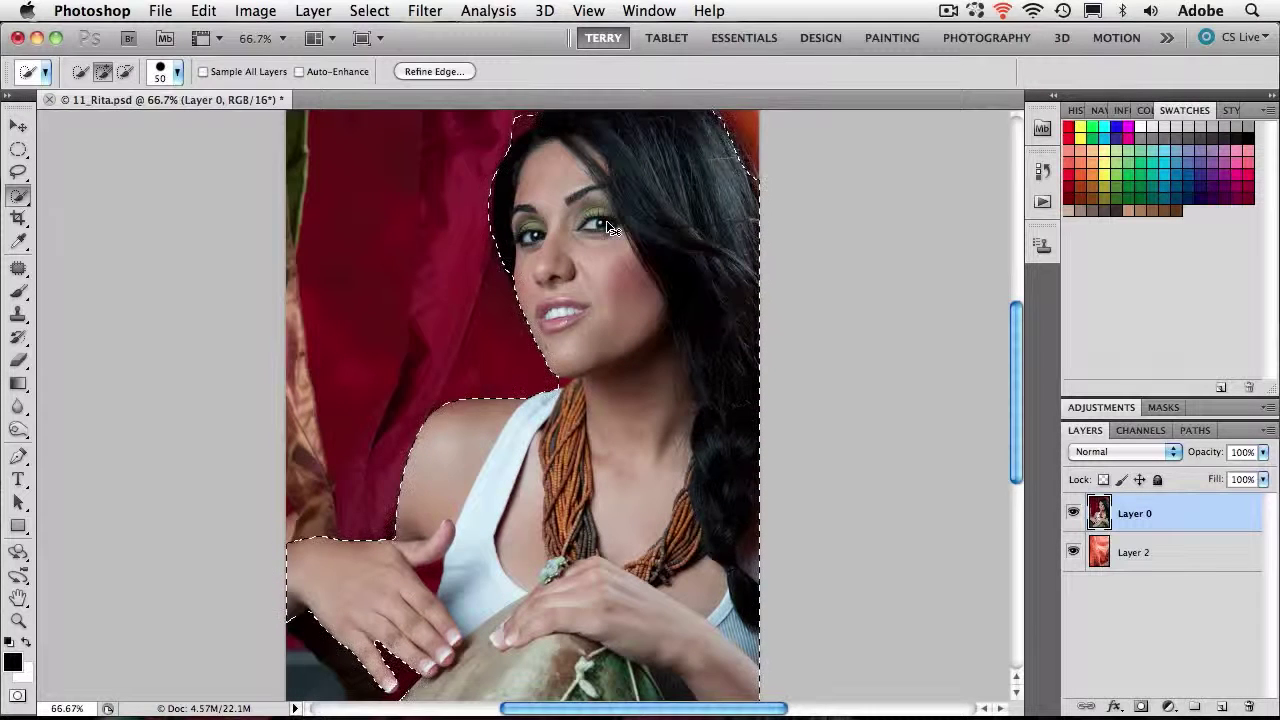
{"action": "left_click_drag", "start_coordinate": [634, 174], "coordinate": [634, 480]}
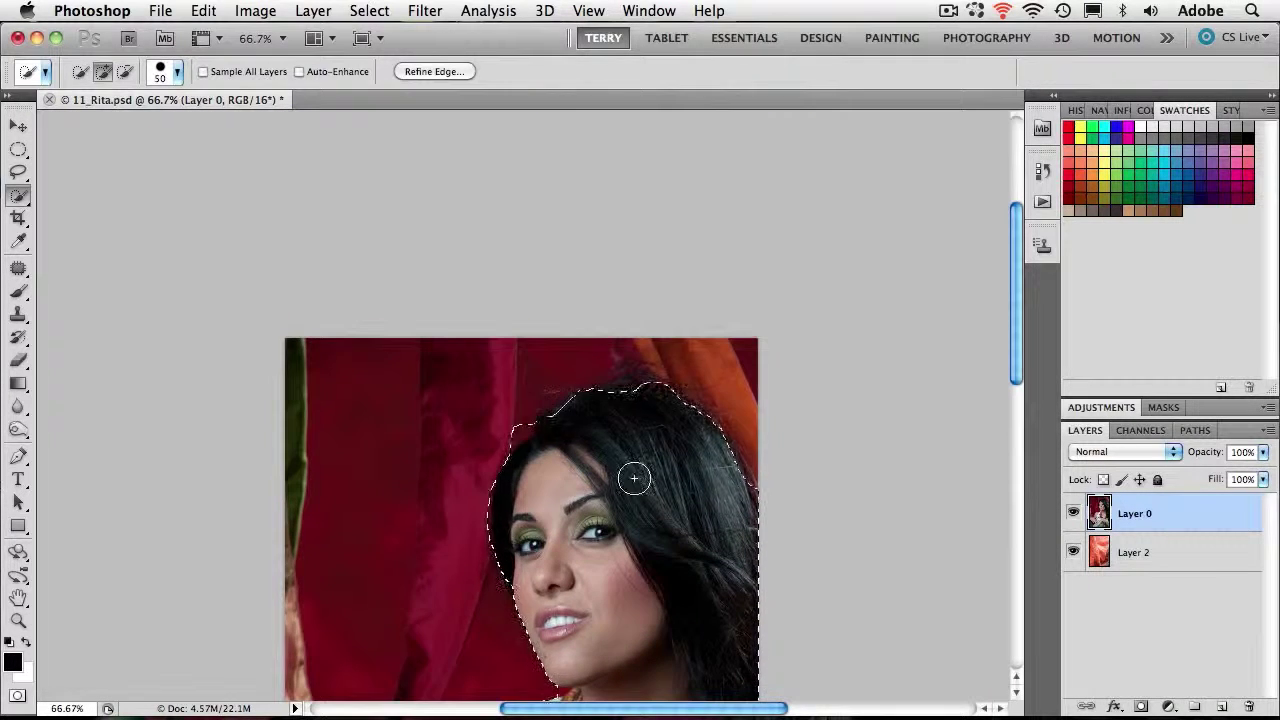
{"action": "left_click_drag", "start_coordinate": [746, 231], "coordinate": [537, 375]}
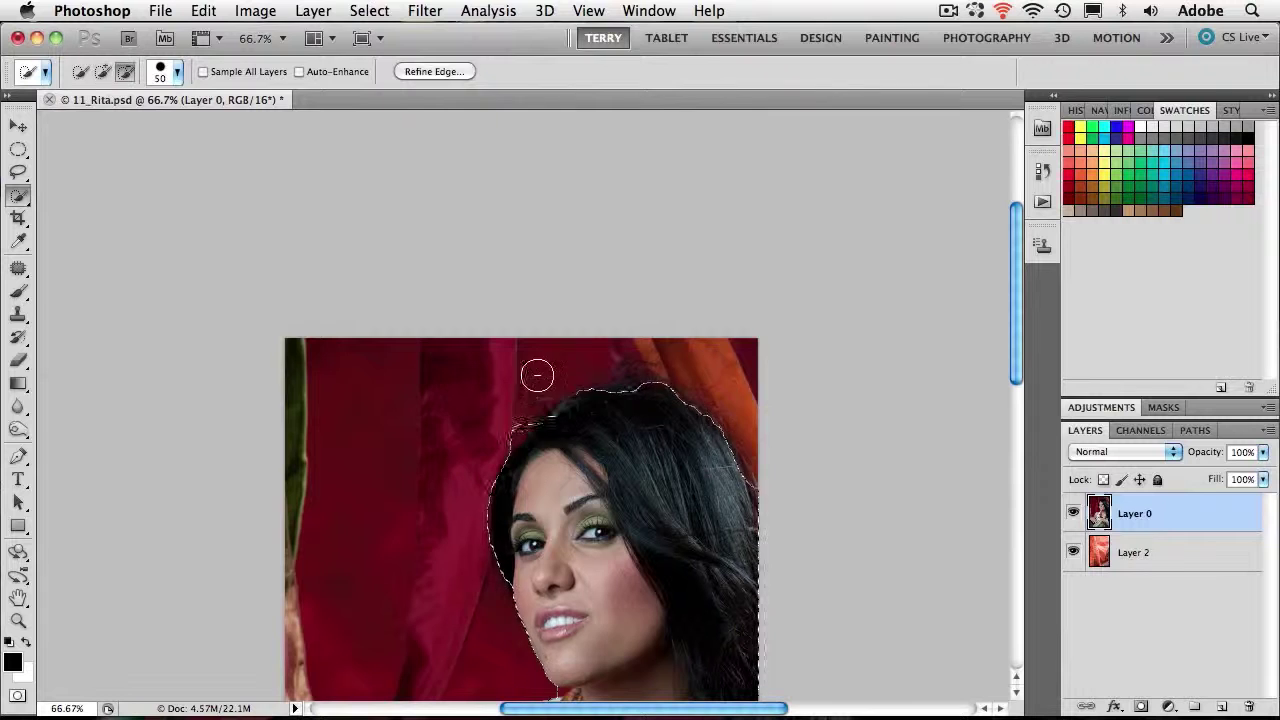
{"action": "left_click_drag", "start_coordinate": [504, 428], "coordinate": [571, 380]}
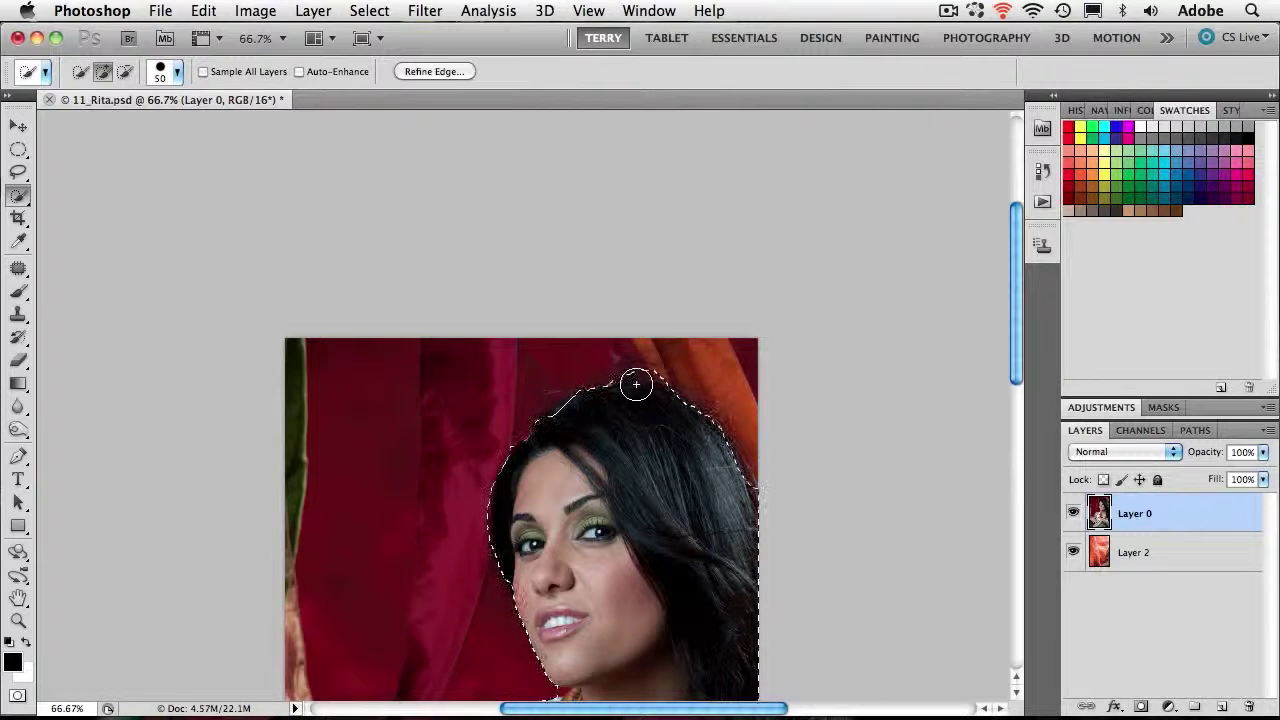
{"action": "left_click_drag", "start_coordinate": [630, 420], "coordinate": [656, 434]}
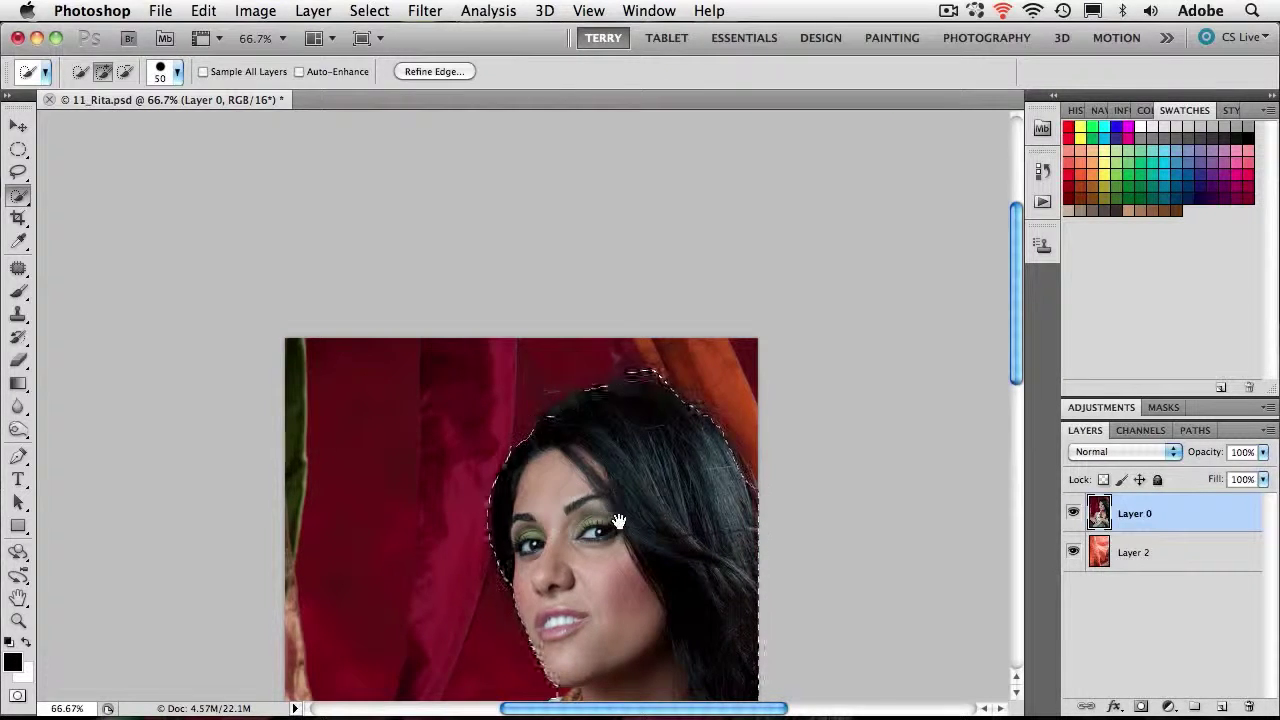
Step: Subtract the small red gap between the thumb and the tank top from the selection with a size 25 brush
{"action": "scroll", "coordinate": [603, 446], "scroll_direction": "down", "scroll_amount": 5}
{"action": "left_click_drag", "start_coordinate": [606, 503], "coordinate": [651, 291]}
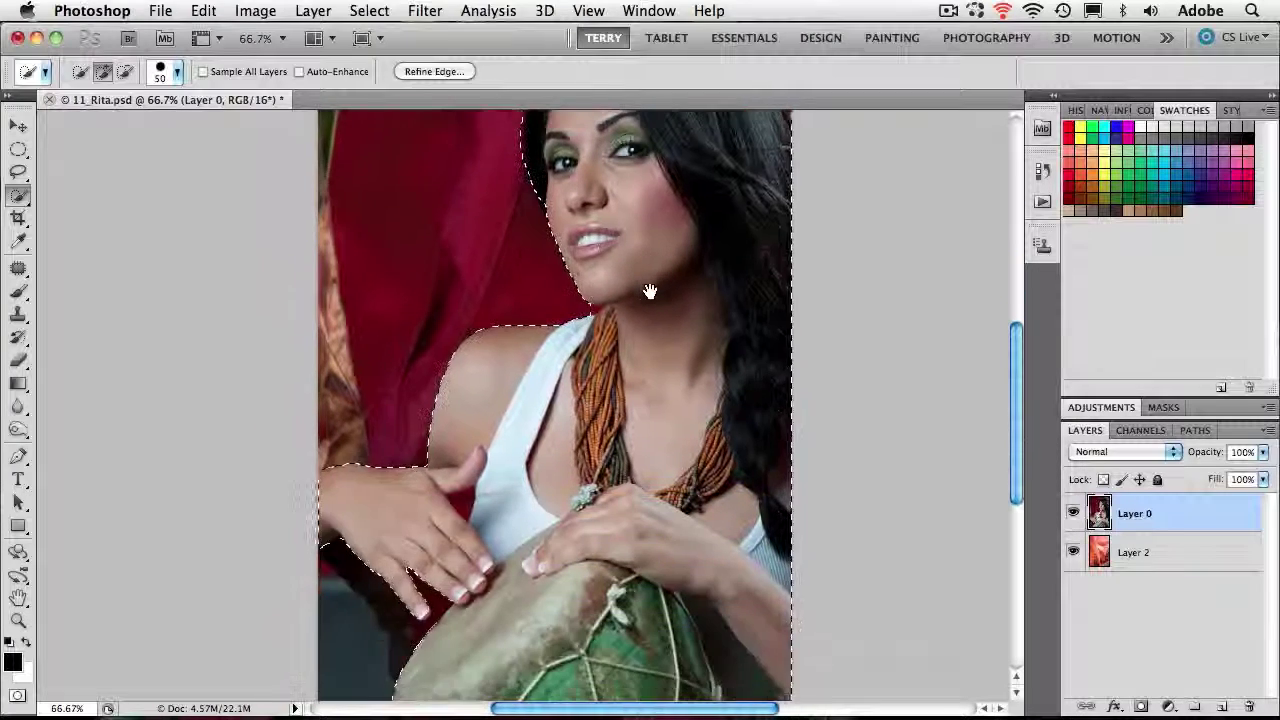
{"action": "key", "text": "bracketleft"}
{"action": "key", "text": "bracketleft"}
{"action": "key", "text": "bracketleft"}
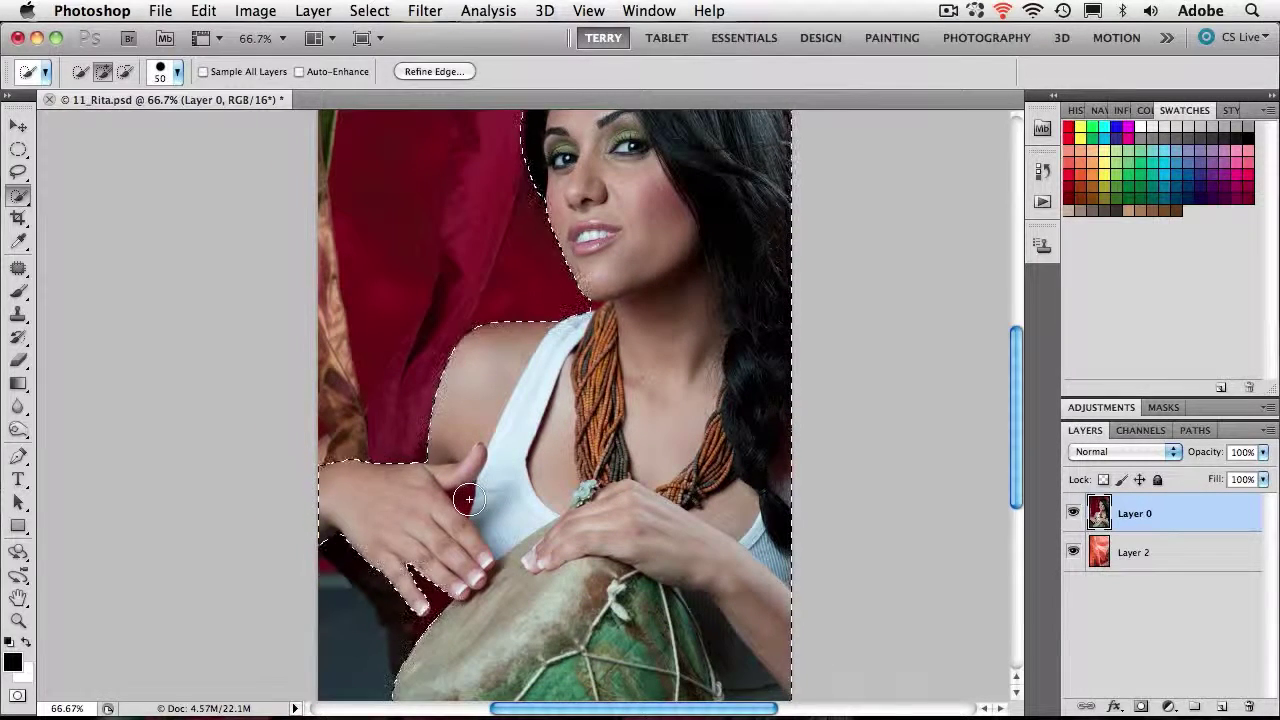
{"action": "key", "text": "bracketleft"}
{"action": "key", "text": "alt"}
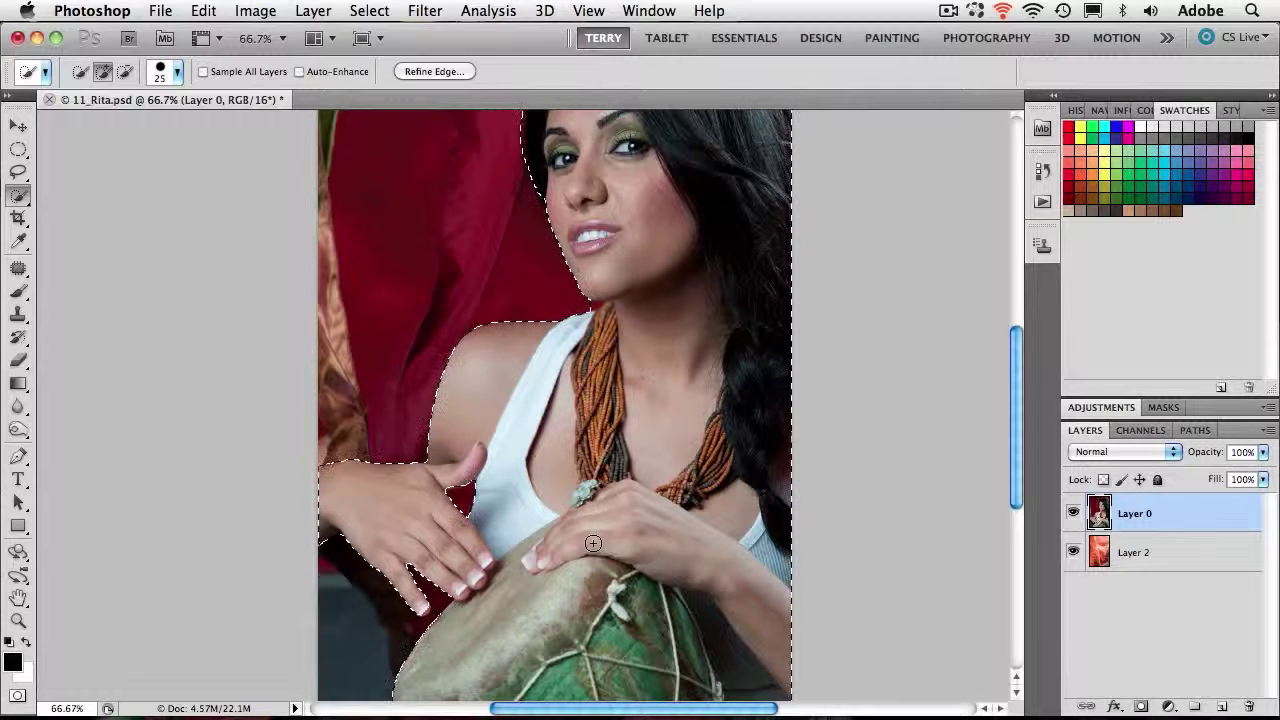
Step: Add the missed hair along the upper-left of the head to the selection and trim the spill onto the curtain
{"action": "scroll", "coordinate": [664, 332], "scroll_direction": "up", "scroll_amount": 5}
{"action": "scroll", "coordinate": [664, 332], "scroll_direction": "right", "scroll_amount": 3}
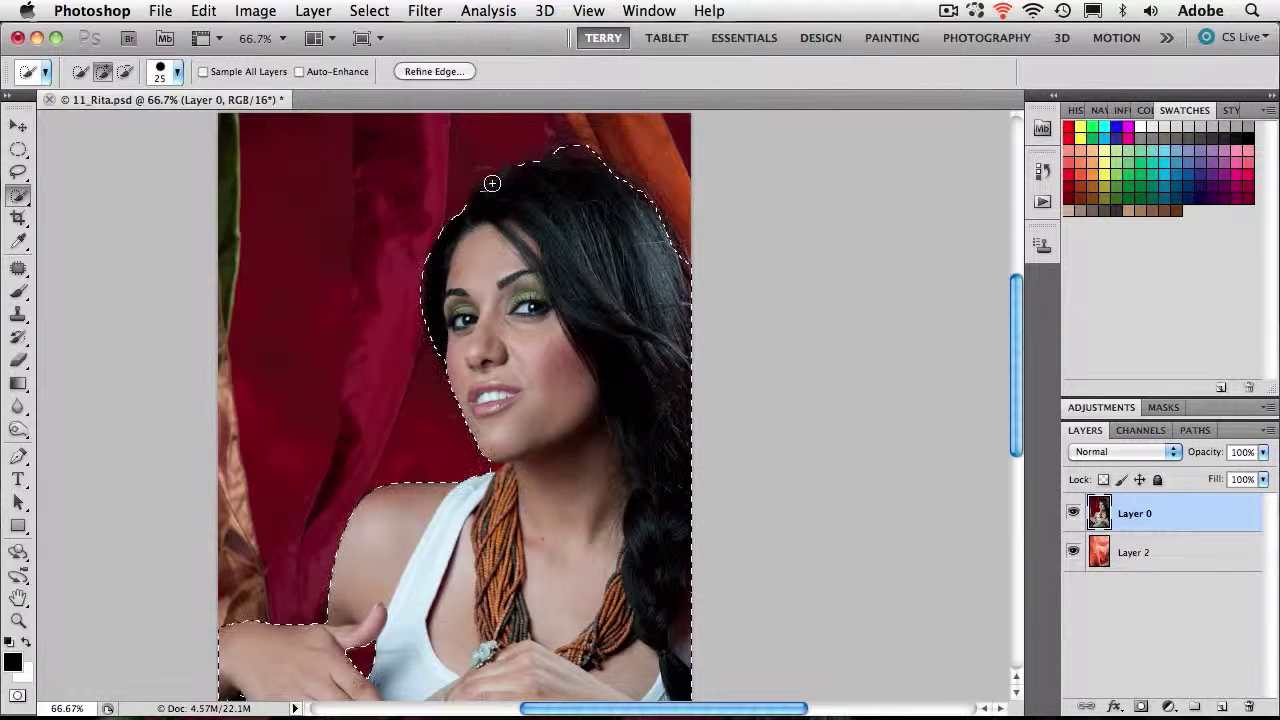
{"action": "mouse_move", "coordinate": [499, 184]}
{"action": "left_mouse_down"}
{"action": "mouse_move", "coordinate": [478, 198]}
{"action": "mouse_move", "coordinate": [557, 197]}
{"action": "left_mouse_up"}
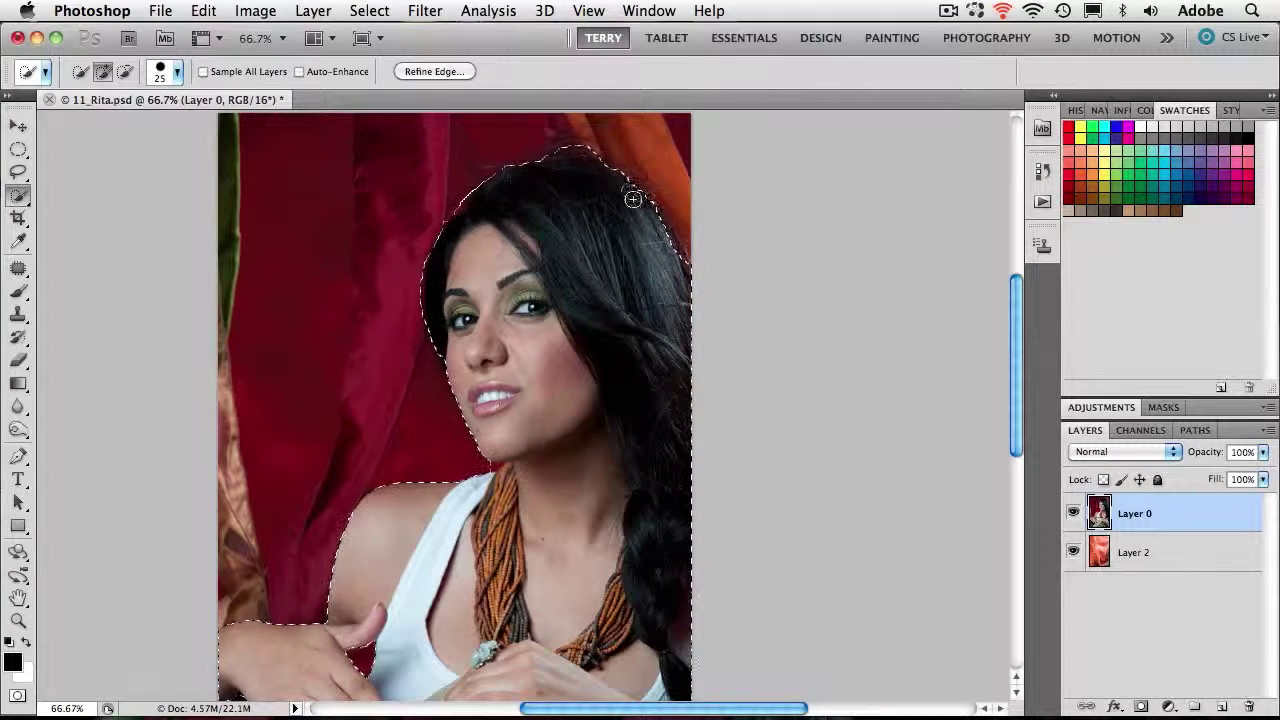
{"action": "left_click", "coordinate": [454, 197], "text": "alt"}
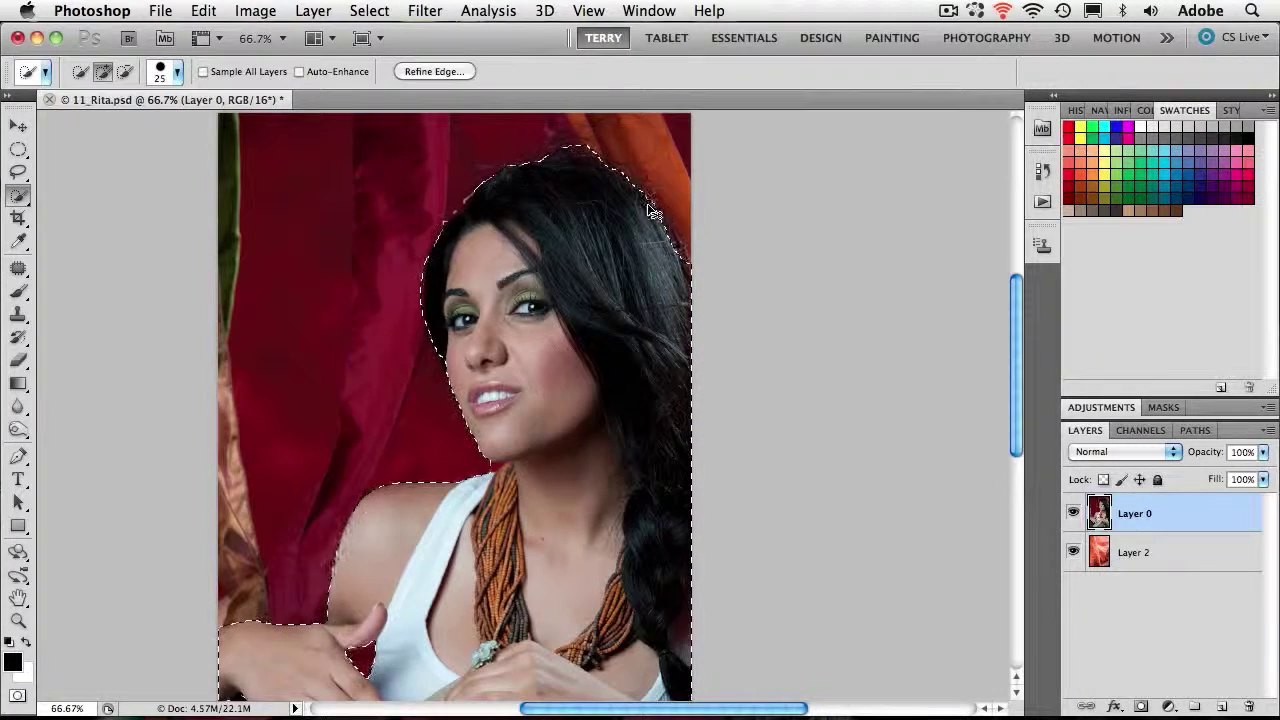
{"action": "key", "text": "super+minus"}
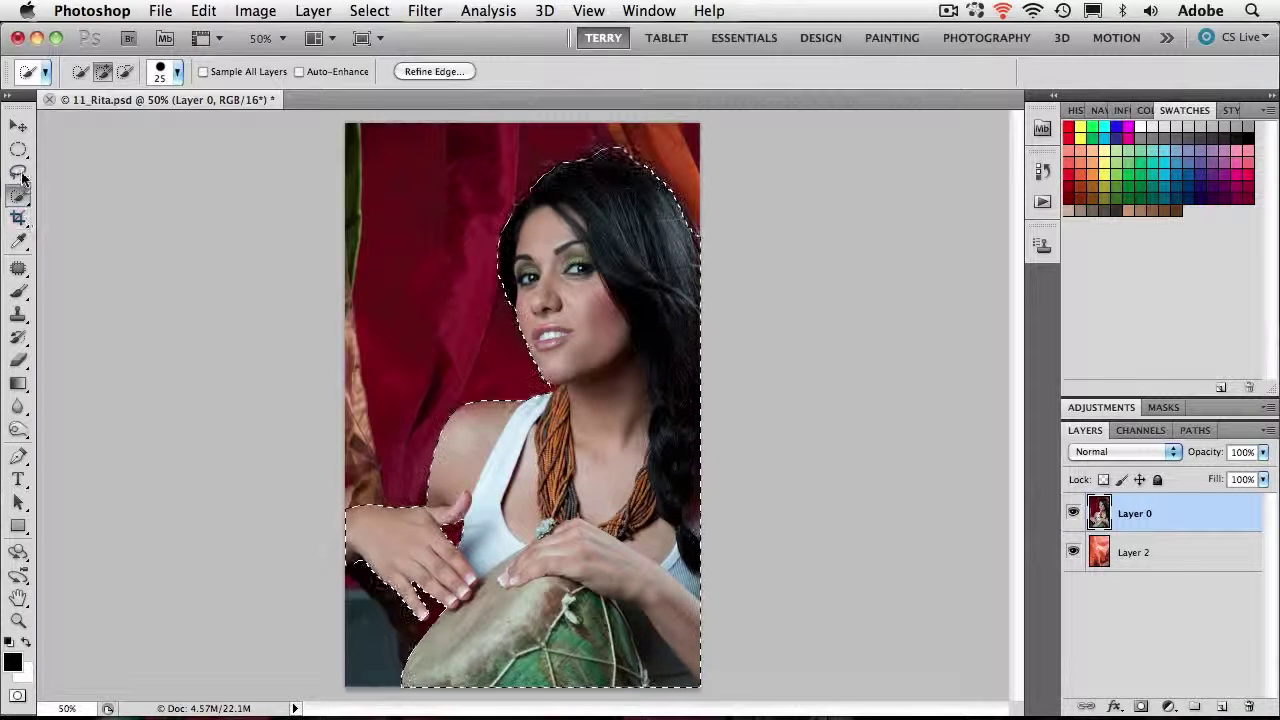
Step: Open Refine Edge for the selection, move the dialog closer to the image, and set the view mode to Overlay
{"action": "left_click", "coordinate": [436, 71]}
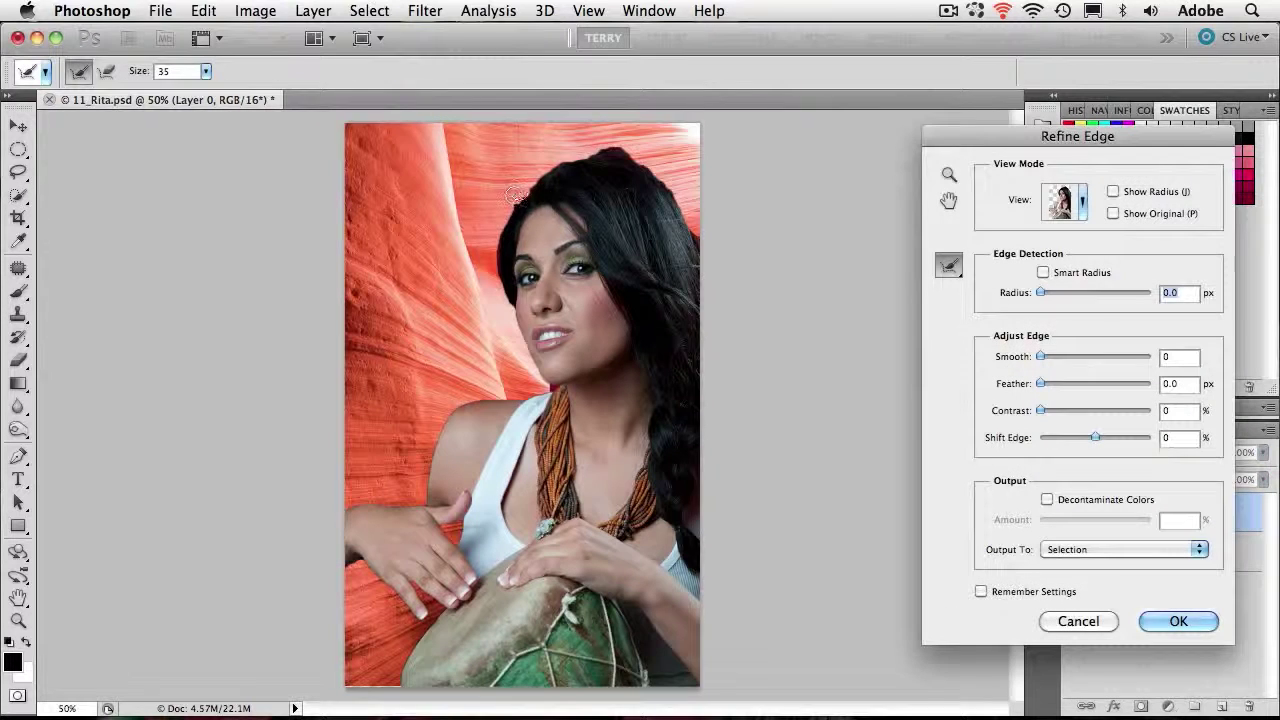
{"action": "left_click_drag", "start_coordinate": [1014, 148], "coordinate": [864, 174]}
{"action": "left_click", "coordinate": [933, 229]}
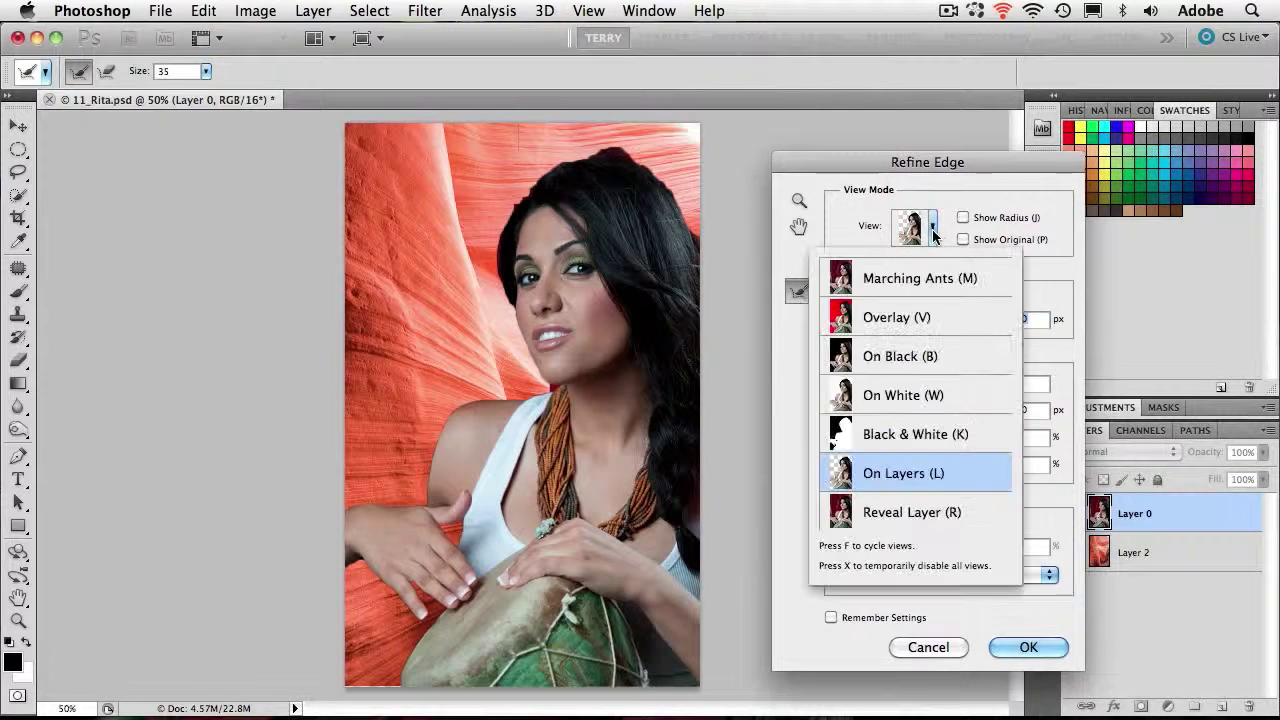
{"action": "left_click", "coordinate": [905, 290]}
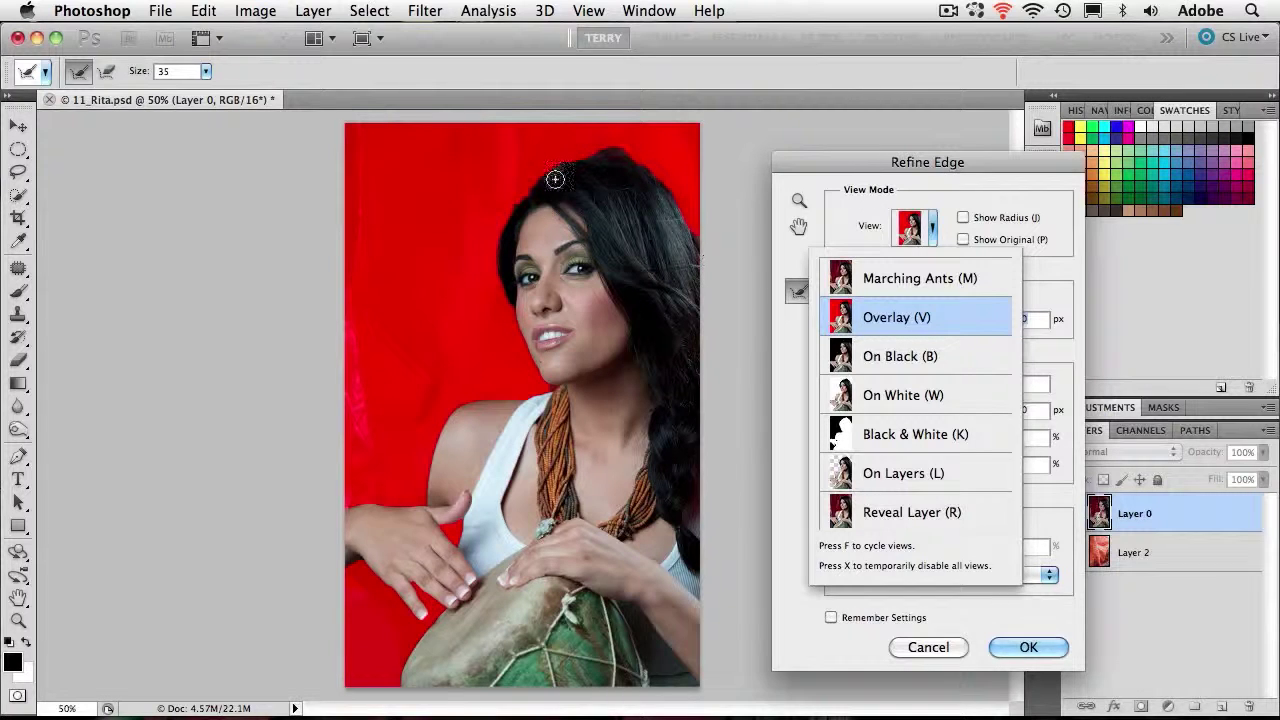
Step: Preview the cutout On Black, On White and in Black & White, and set the view mode to On Layers
{"action": "left_click", "coordinate": [901, 374]}
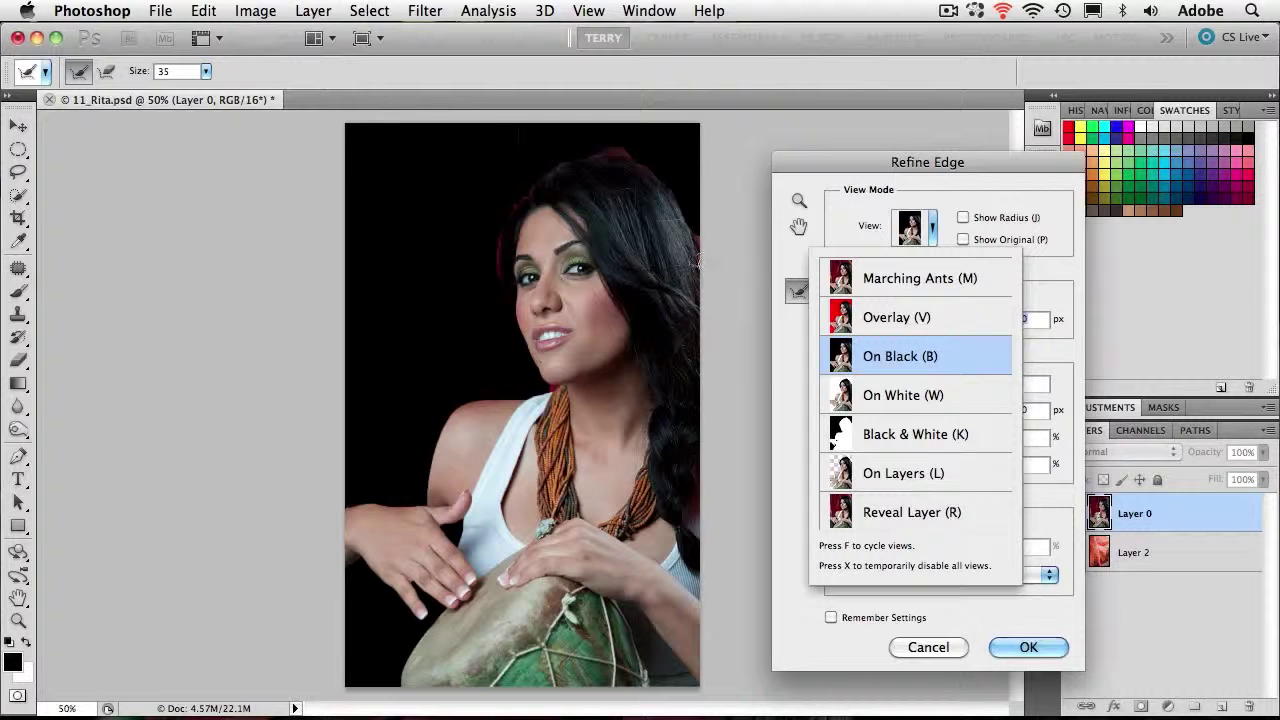
{"action": "left_click", "coordinate": [895, 395]}
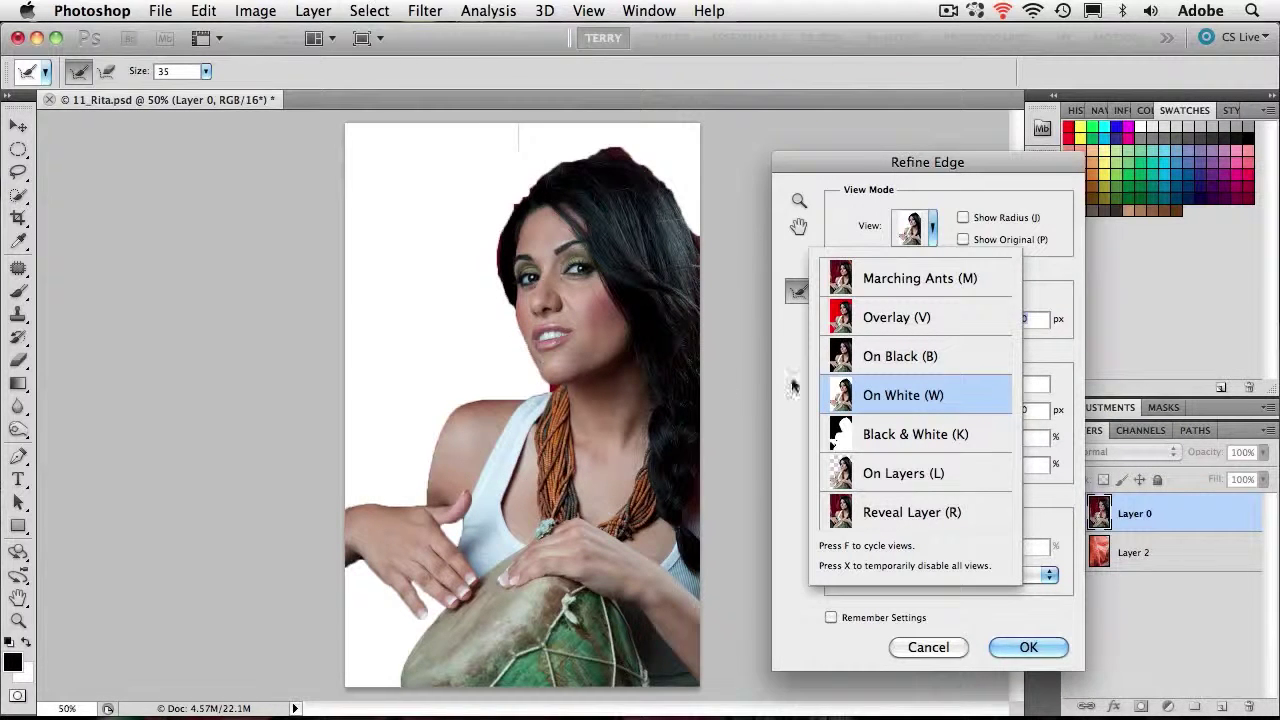
{"action": "left_click", "coordinate": [890, 436]}
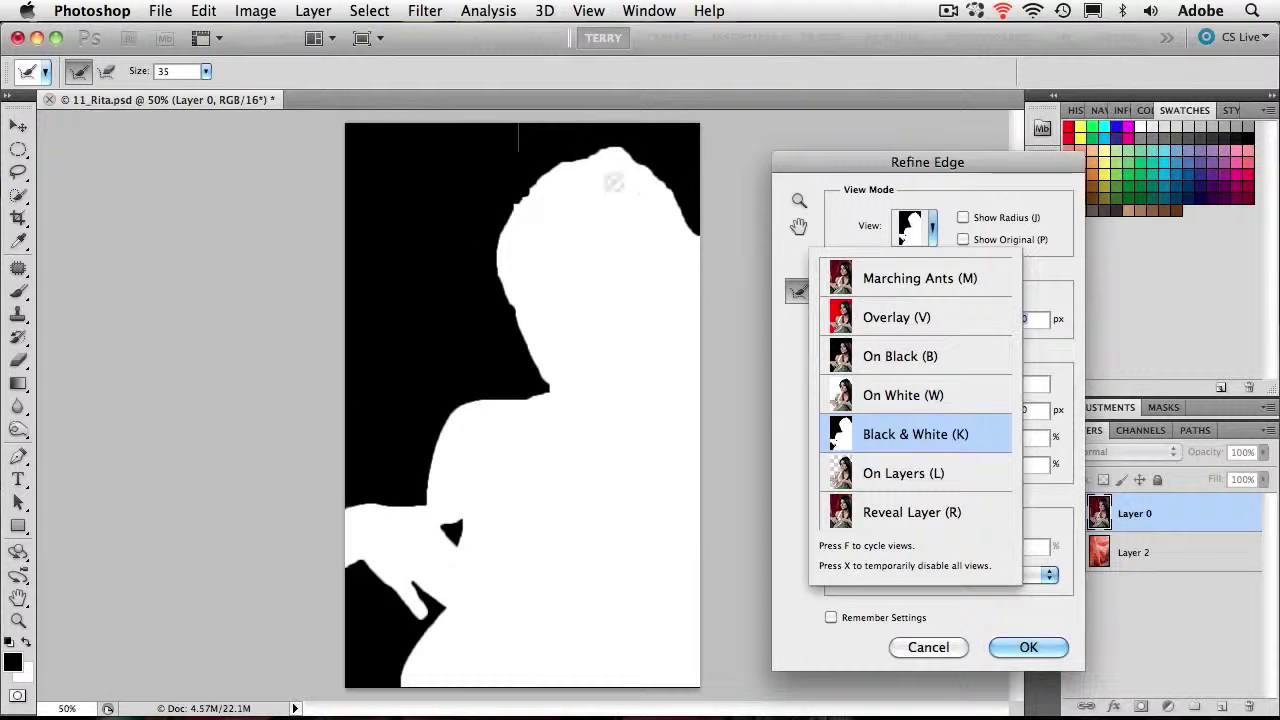
{"action": "left_click", "coordinate": [904, 480]}
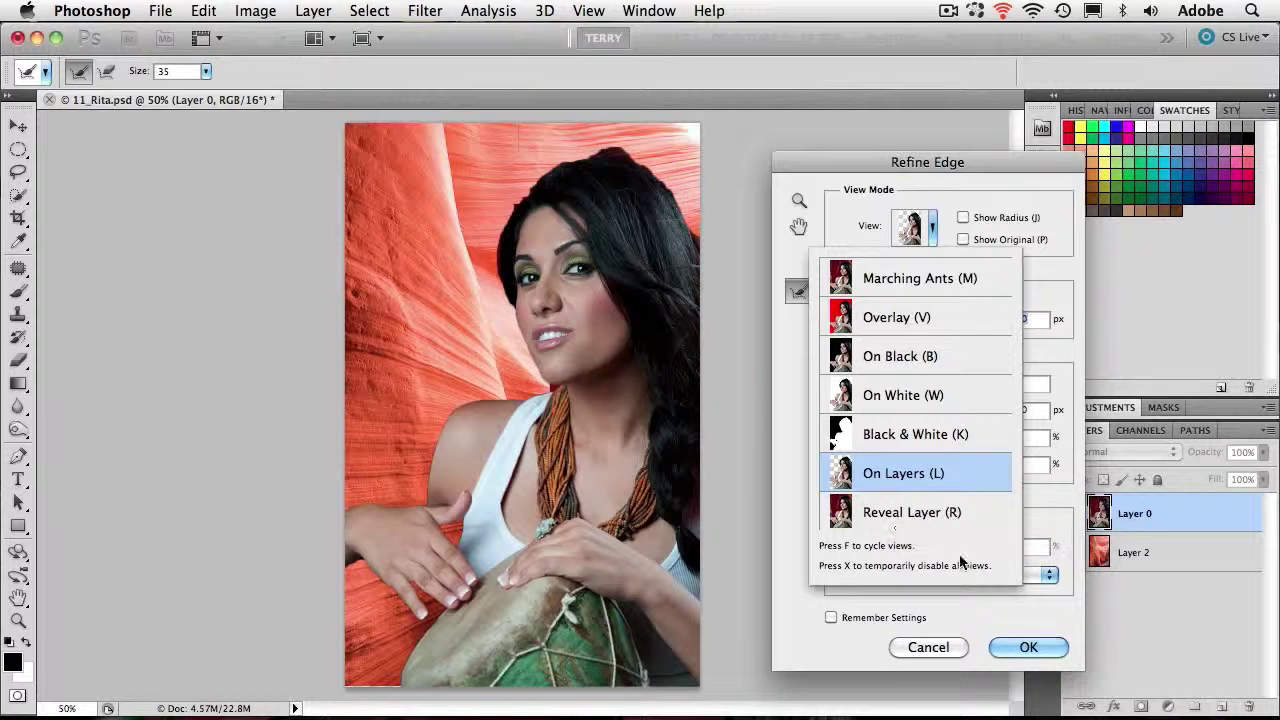
{"action": "left_click", "coordinate": [1056, 263]}
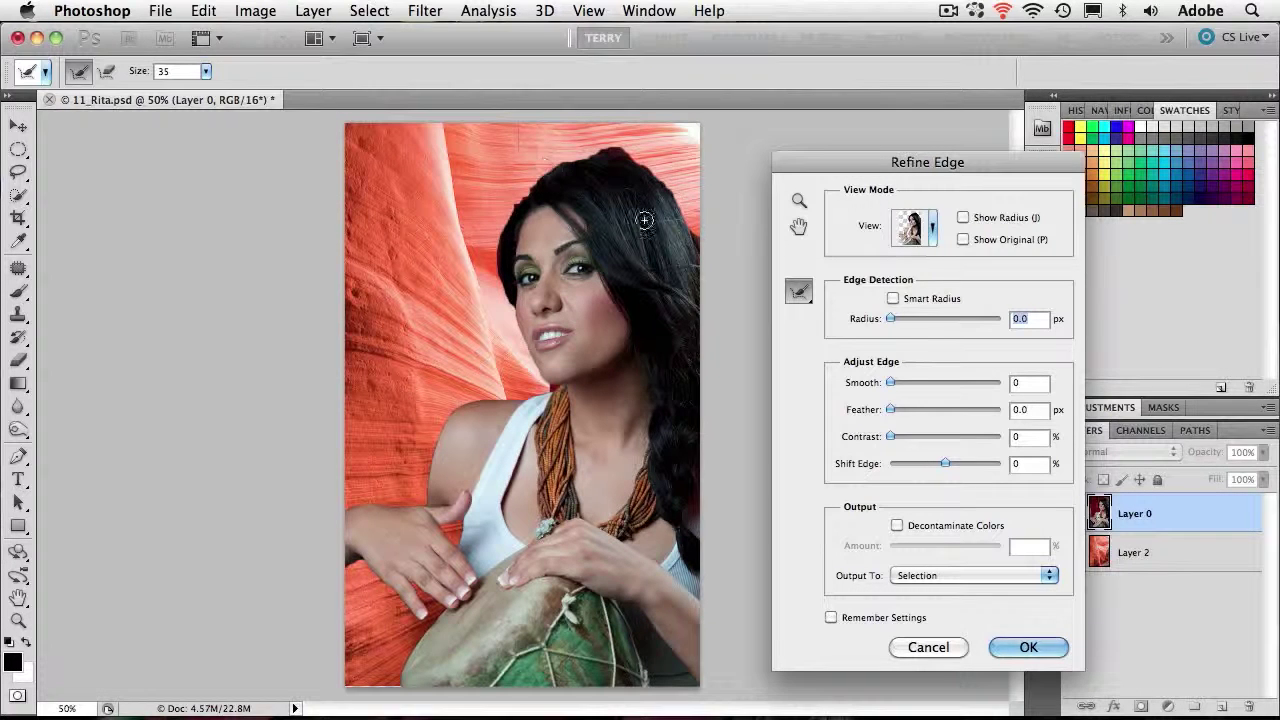
Step: Enable Smart Radius and try different edge detection radii, settling on 7.2 px
{"action": "left_click", "coordinate": [893, 299]}
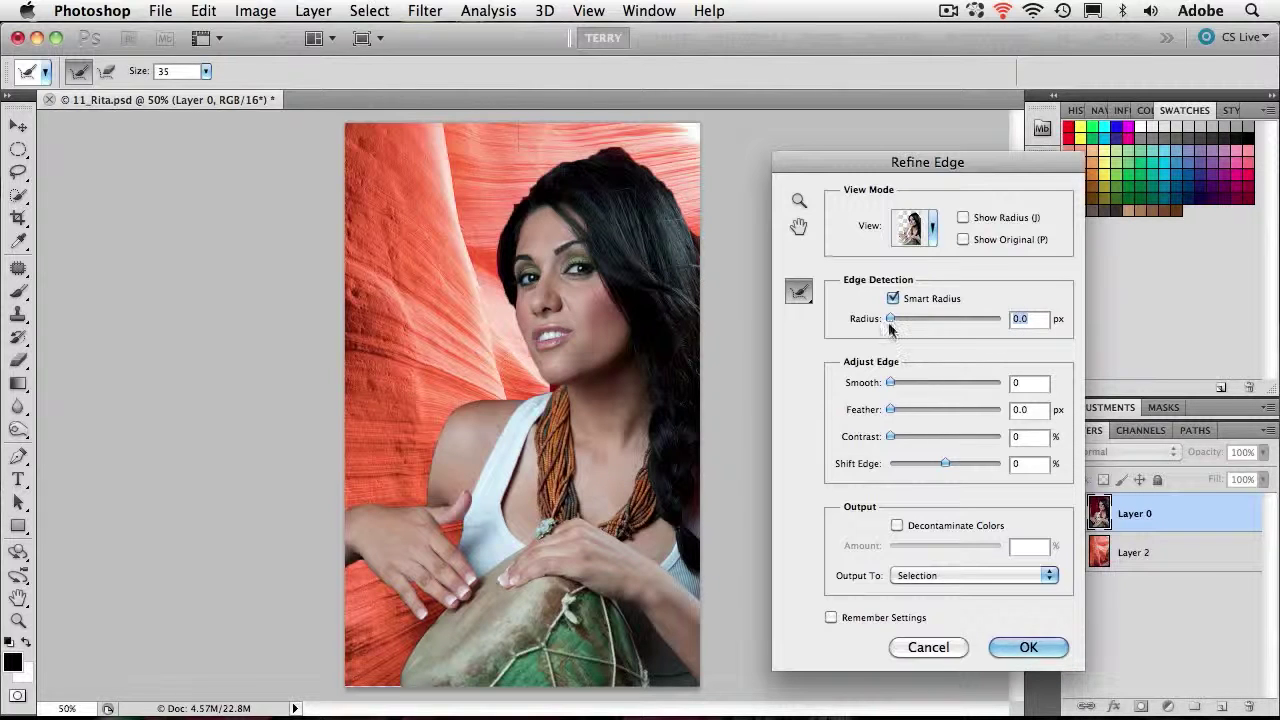
{"action": "left_click_drag", "start_coordinate": [893, 322], "coordinate": [909, 326]}
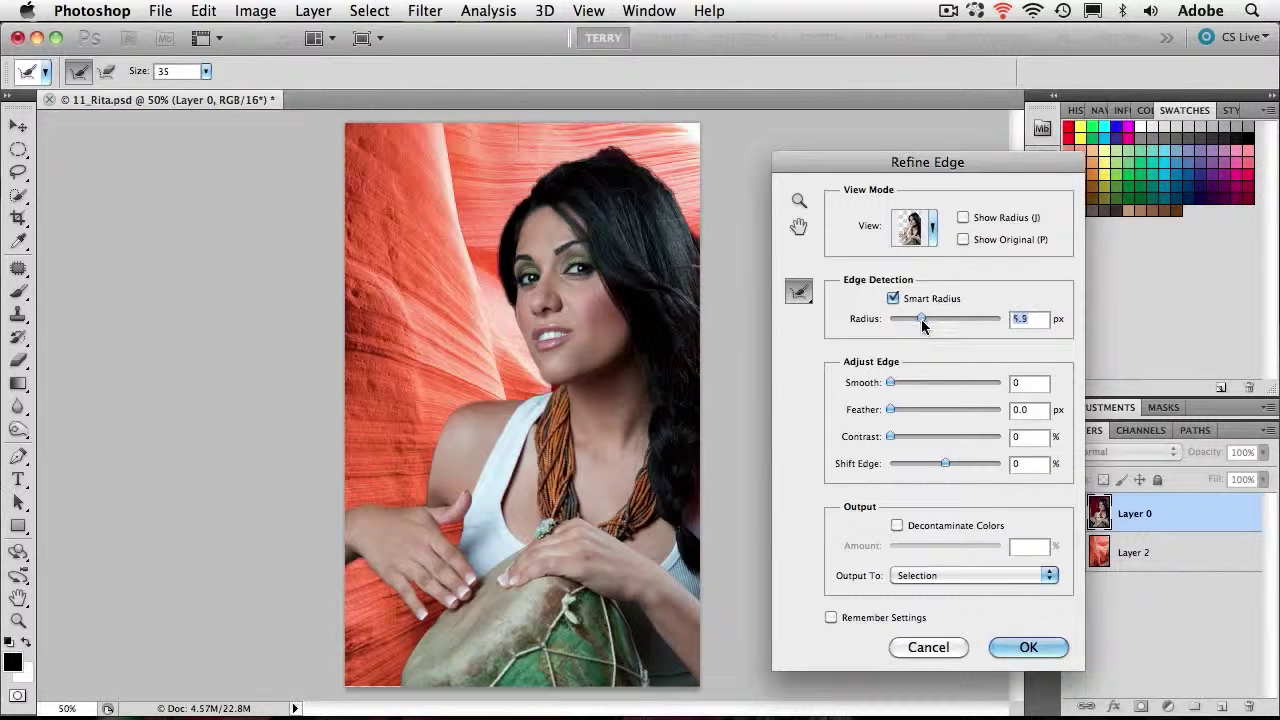
{"action": "left_click_drag", "start_coordinate": [922, 323], "coordinate": [934, 319]}
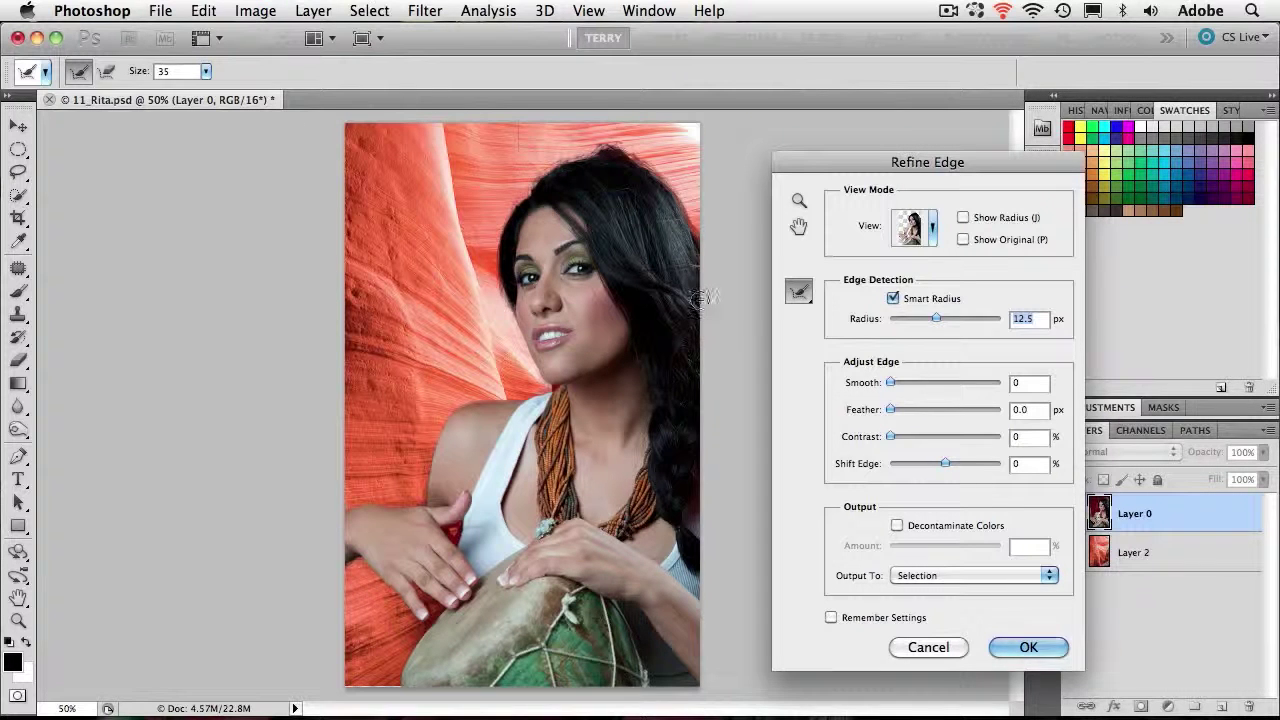
{"action": "left_click_drag", "start_coordinate": [935, 328], "coordinate": [963, 328]}
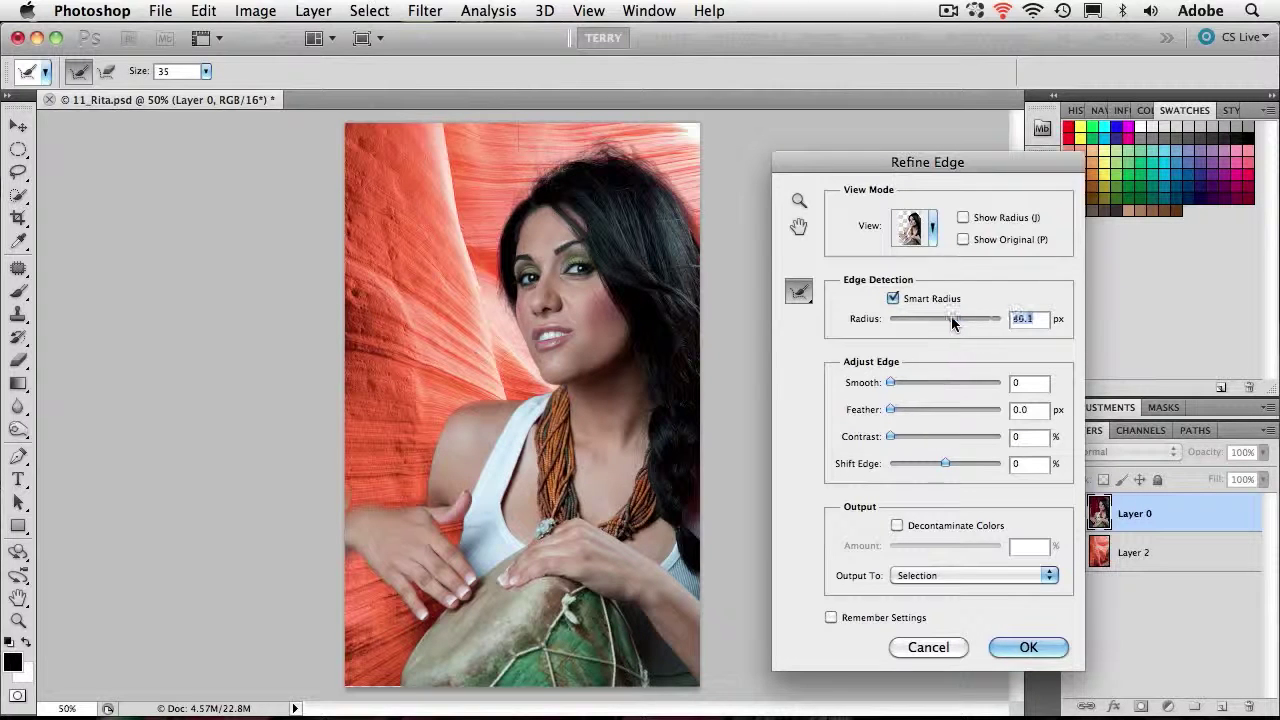
{"action": "left_click_drag", "start_coordinate": [951, 316], "coordinate": [931, 318]}
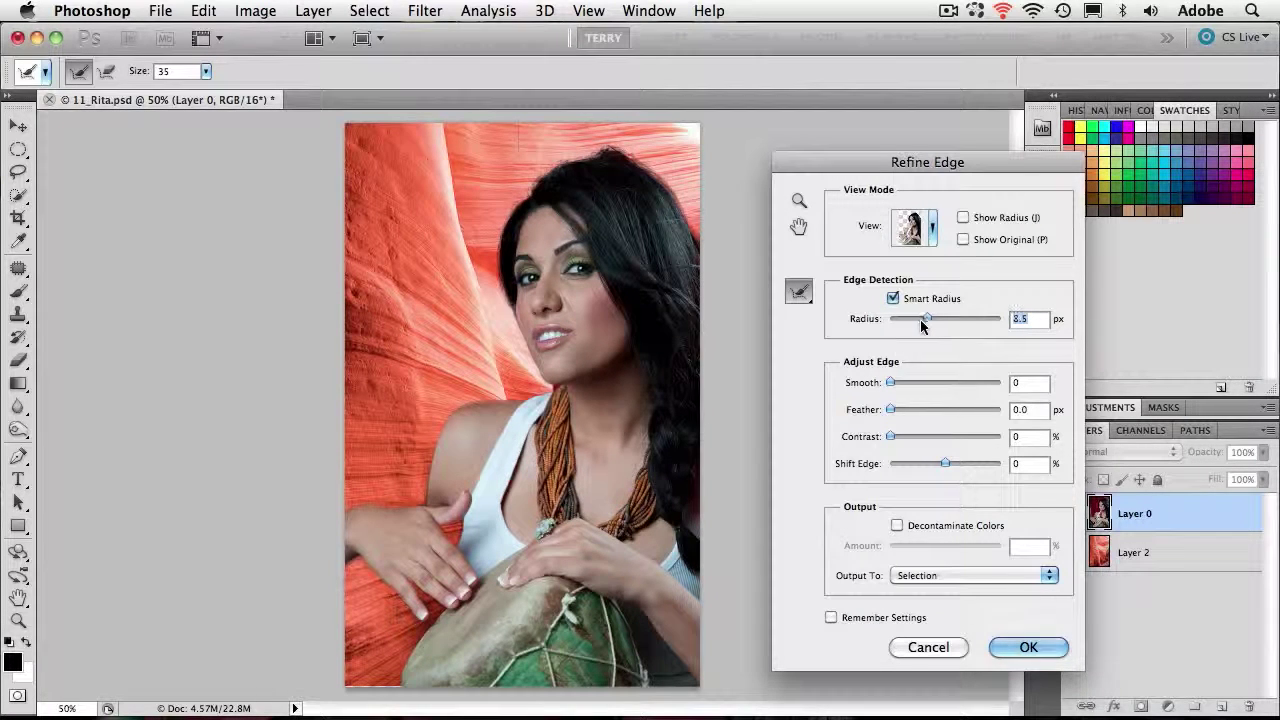
{"action": "left_click_drag", "start_coordinate": [929, 318], "coordinate": [917, 323]}
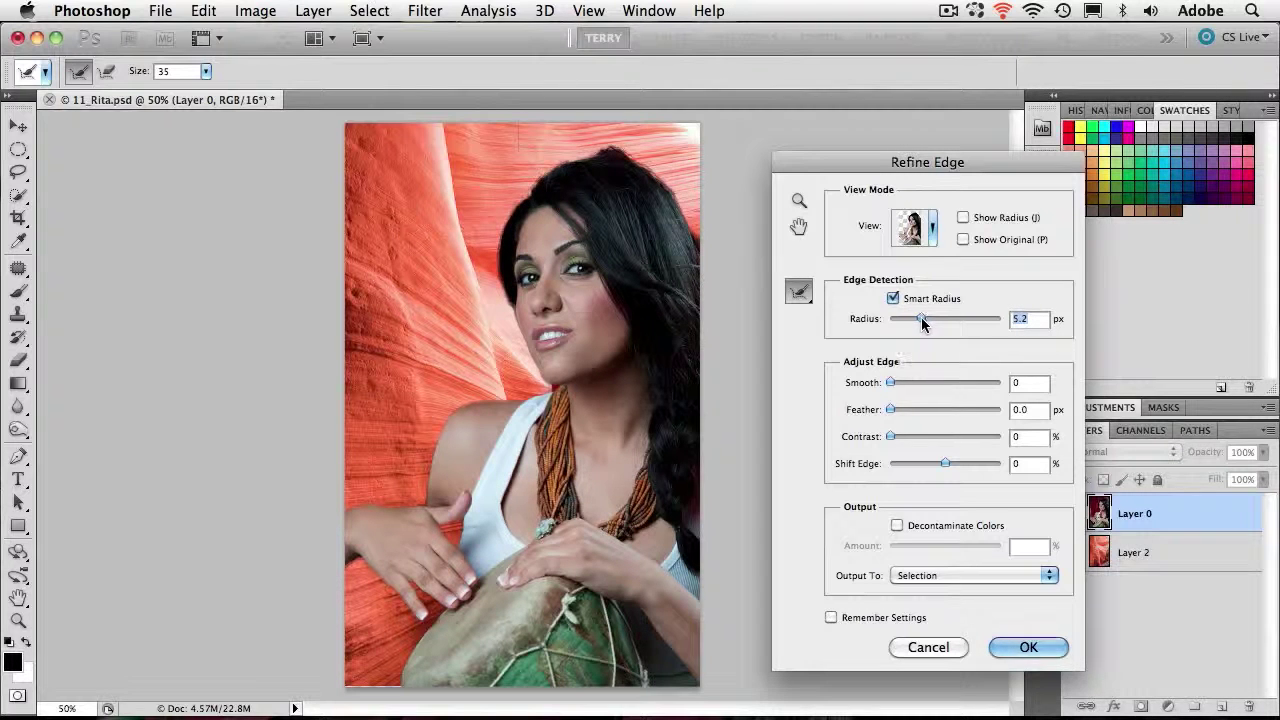
{"action": "left_click_drag", "start_coordinate": [922, 318], "coordinate": [926, 318]}
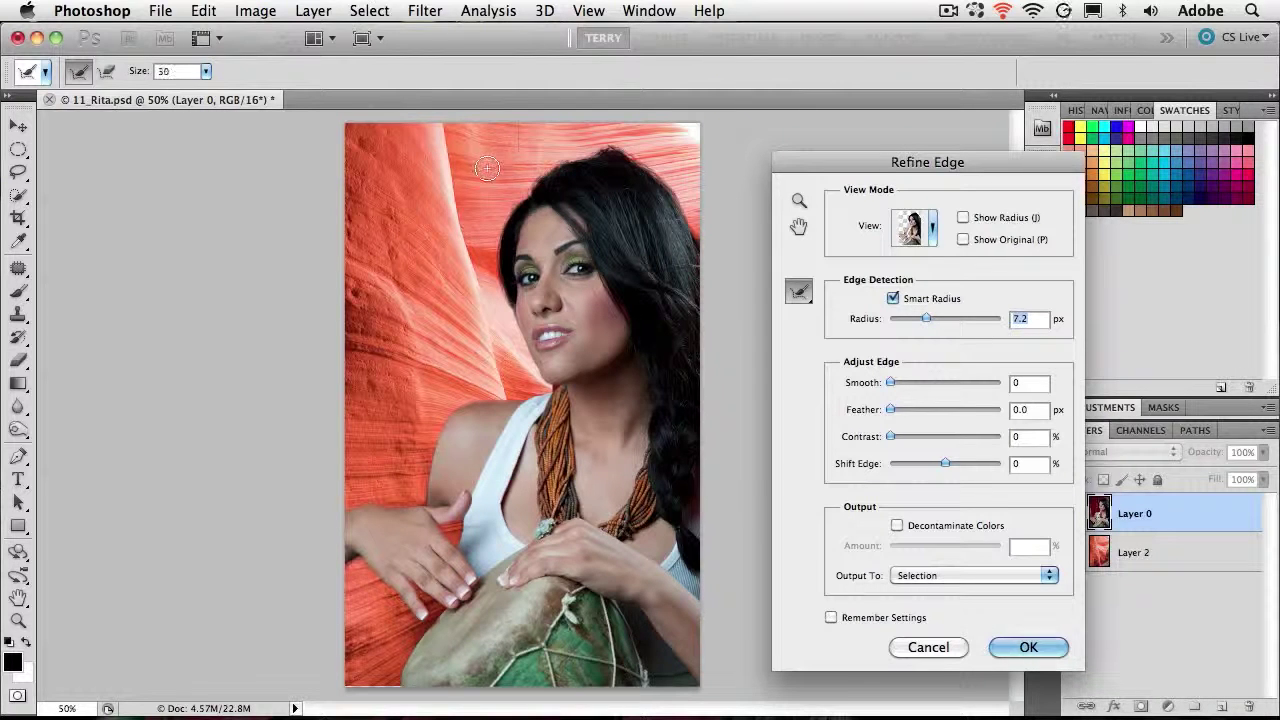
Step: Brush the Refine Radius tool at size 70 along the hair edge around the head to recover the fine strands
{"action": "key", "text": "bracketright"}
{"action": "key", "text": "bracketright"}
{"action": "key", "text": "bracketright"}
{"action": "key", "text": "bracketright"}
{"action": "key", "text": "bracketright"}
{"action": "key", "text": "bracketright"}
{"action": "key", "text": "bracketright"}
{"action": "key", "text": "bracketright"}
{"action": "key", "text": "bracketright"}
{"action": "key", "text": "bracketleft"}
{"action": "key", "text": "bracketleft"}
{"action": "key", "text": "bracketleft"}
{"action": "key", "text": "bracketleft"}
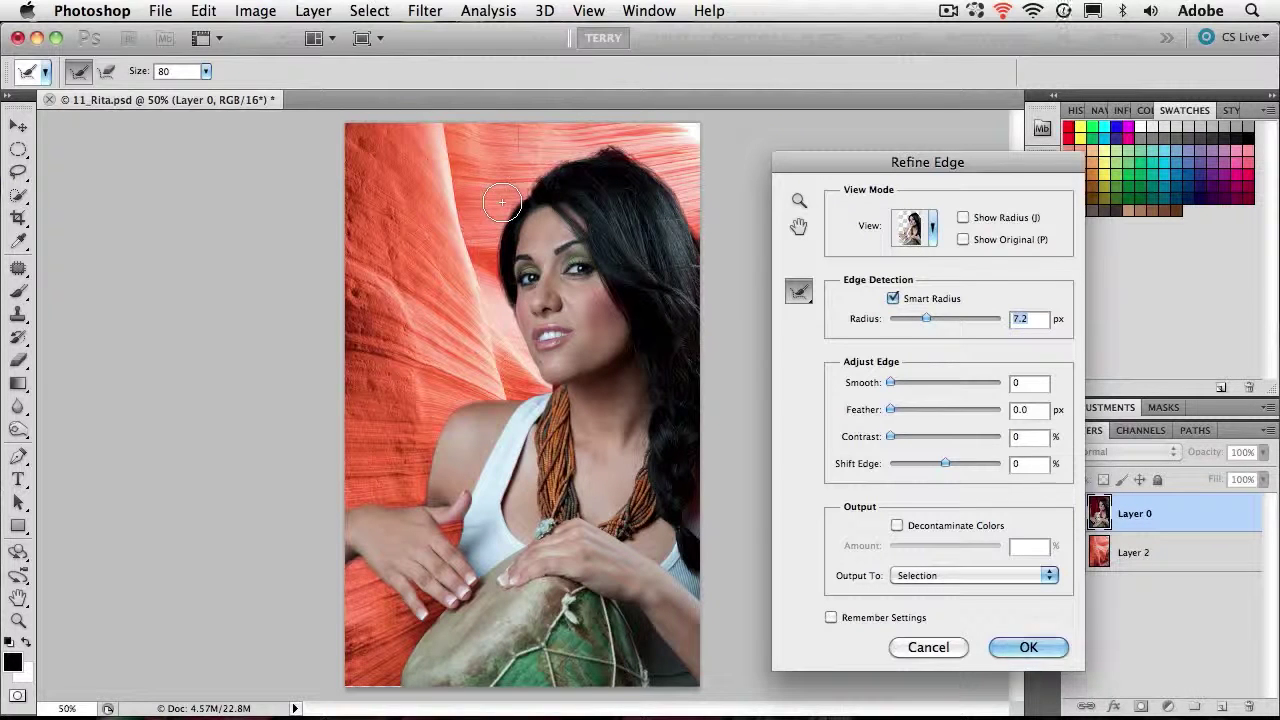
{"action": "key", "text": "bracketleft"}
{"action": "key", "text": "bracketleft"}
{"action": "key", "text": "bracketleft"}
{"action": "key", "text": "bracketleft"}
{"action": "key", "text": "bracketleft"}
{"action": "key", "text": "bracketleft"}
{"action": "mouse_move", "coordinate": [512, 249]}
{"action": "left_mouse_down"}
{"action": "mouse_move", "coordinate": [507, 314]}
{"action": "mouse_move", "coordinate": [493, 252]}
{"action": "mouse_move", "coordinate": [507, 208]}
{"action": "mouse_move", "coordinate": [551, 164]}
{"action": "mouse_move", "coordinate": [611, 144]}
{"action": "mouse_move", "coordinate": [684, 199]}
{"action": "mouse_move", "coordinate": [688, 315]}
{"action": "left_mouse_up"}
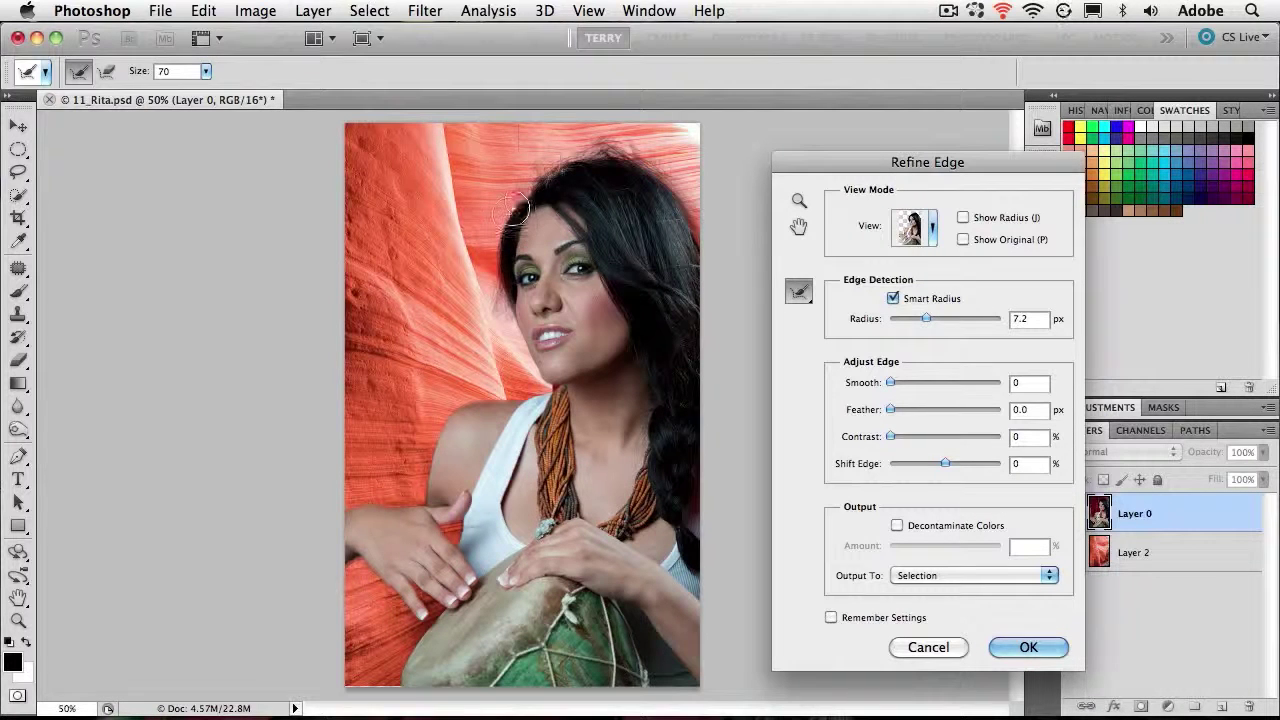
{"action": "mouse_move", "coordinate": [557, 172]}
{"action": "left_mouse_down"}
{"action": "mouse_move", "coordinate": [624, 158]}
{"action": "mouse_move", "coordinate": [682, 196]}
{"action": "mouse_move", "coordinate": [706, 233]}
{"action": "mouse_move", "coordinate": [655, 193]}
{"action": "left_mouse_up"}
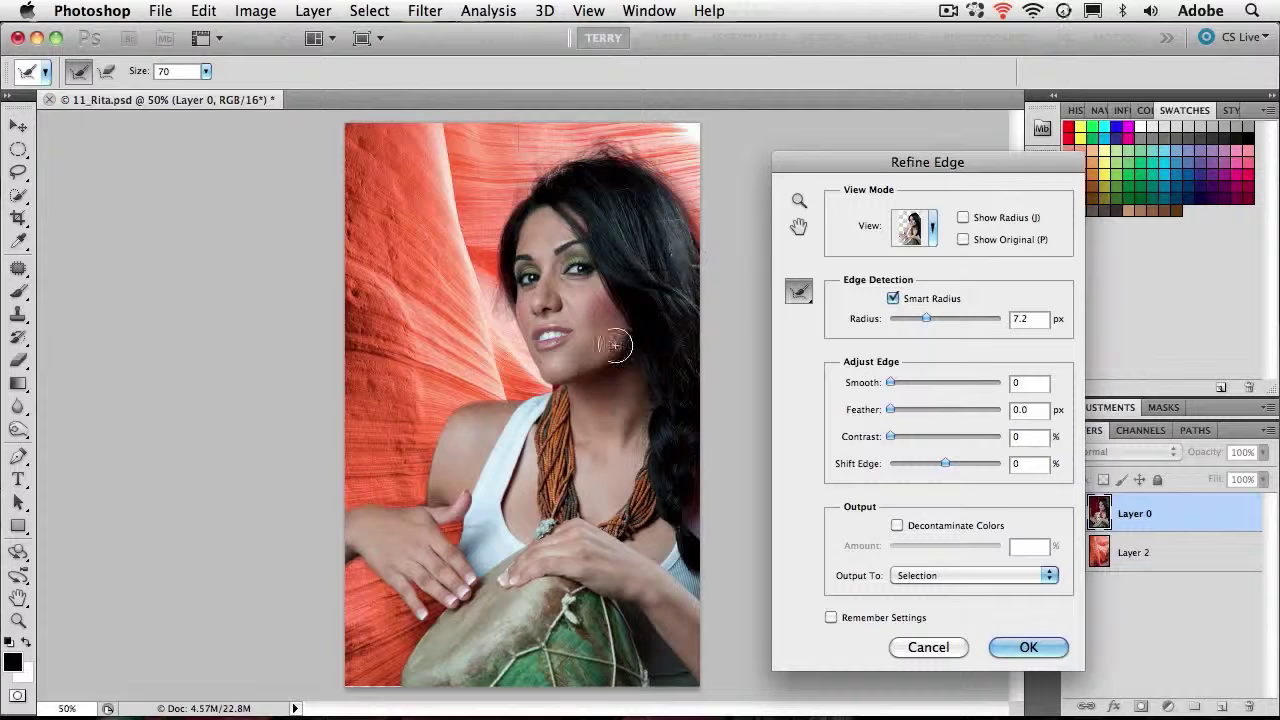
Step: Refine away the leftover red curtain between the chin and the necklace, and lower the edge detection radius to 0.5 px
{"action": "key", "text": "z"}
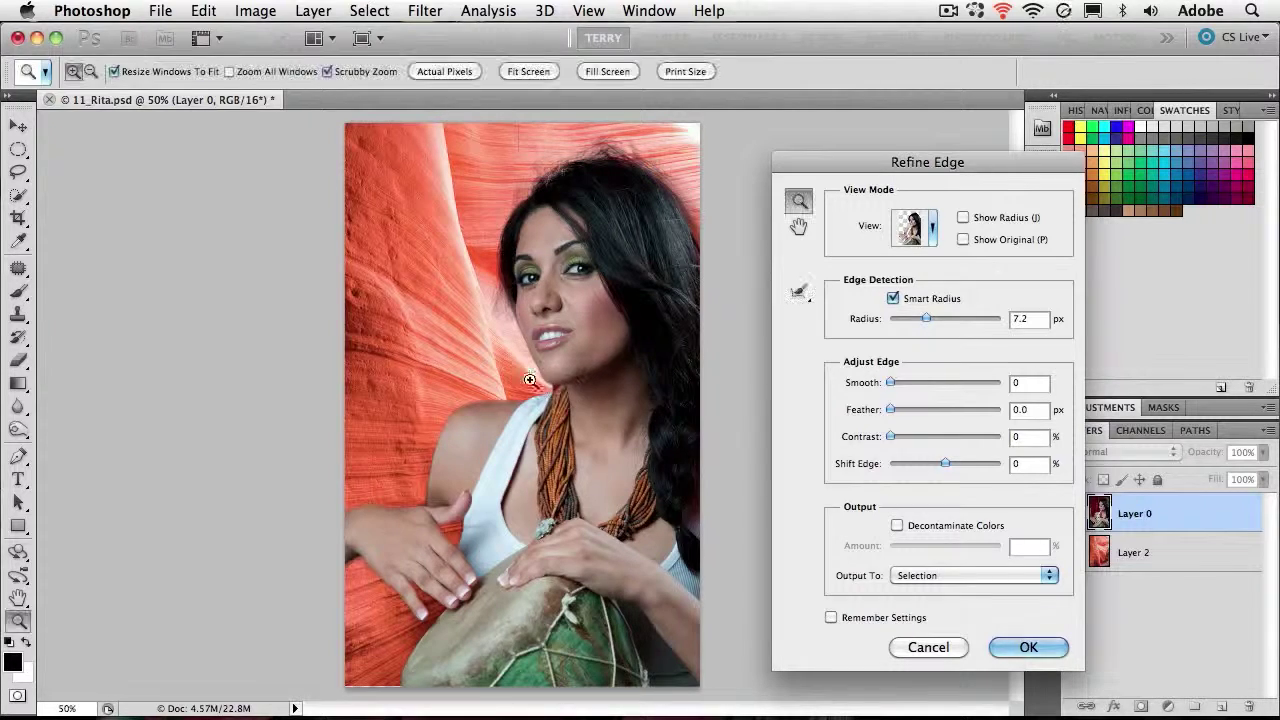
{"action": "left_click_drag", "start_coordinate": [530, 370], "coordinate": [628, 460]}
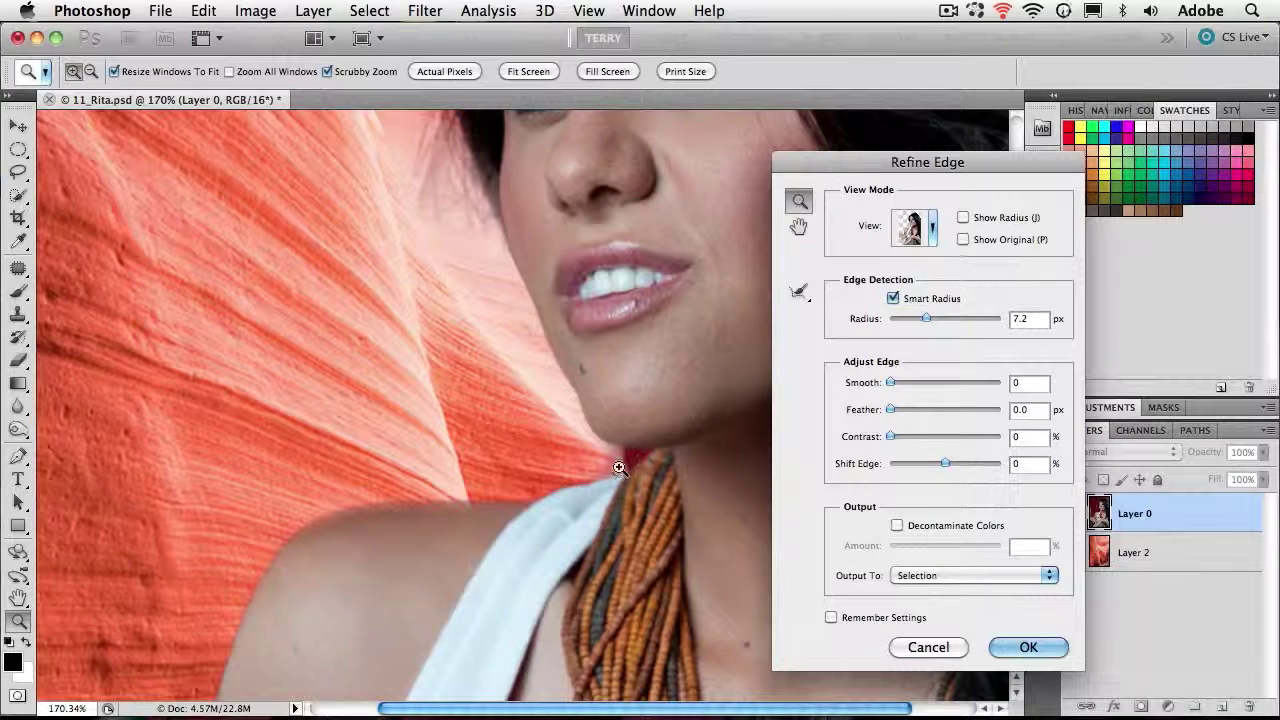
{"action": "left_click", "coordinate": [799, 293]}
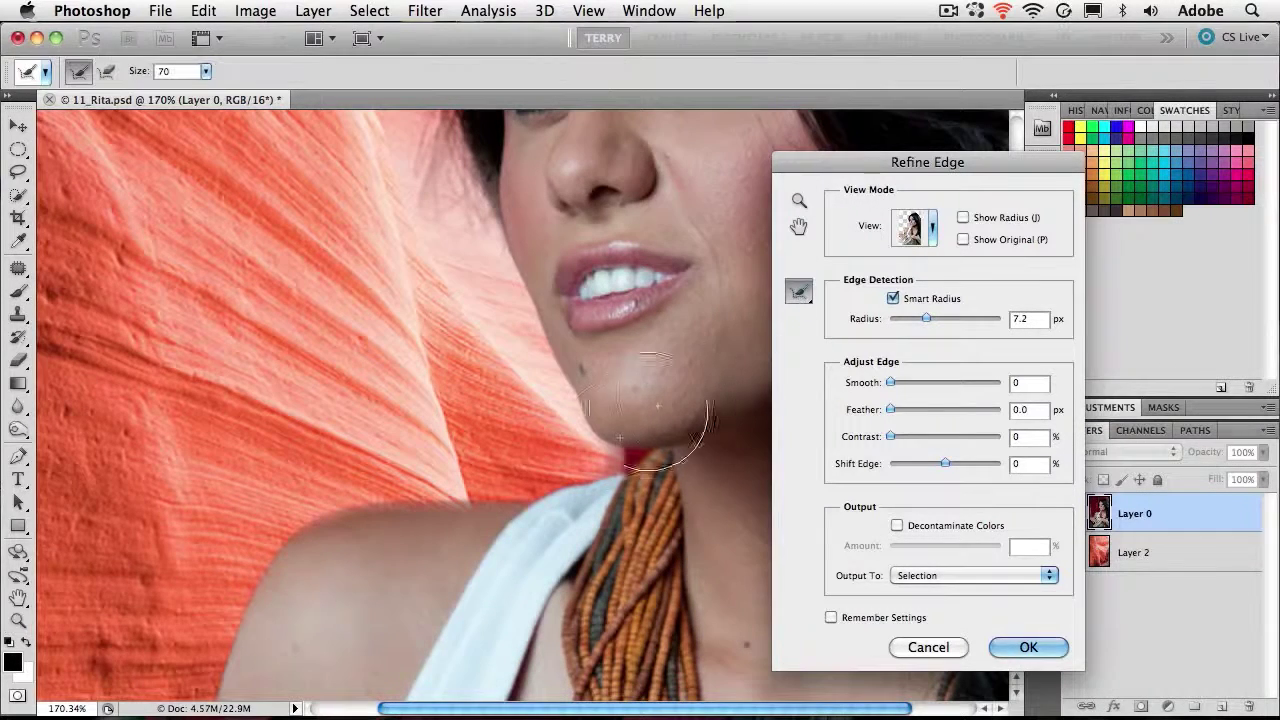
{"action": "mouse_move", "coordinate": [628, 458]}
{"action": "left_mouse_down"}
{"action": "mouse_move", "coordinate": [645, 440]}
{"action": "mouse_move", "coordinate": [590, 450]}
{"action": "left_mouse_up"}
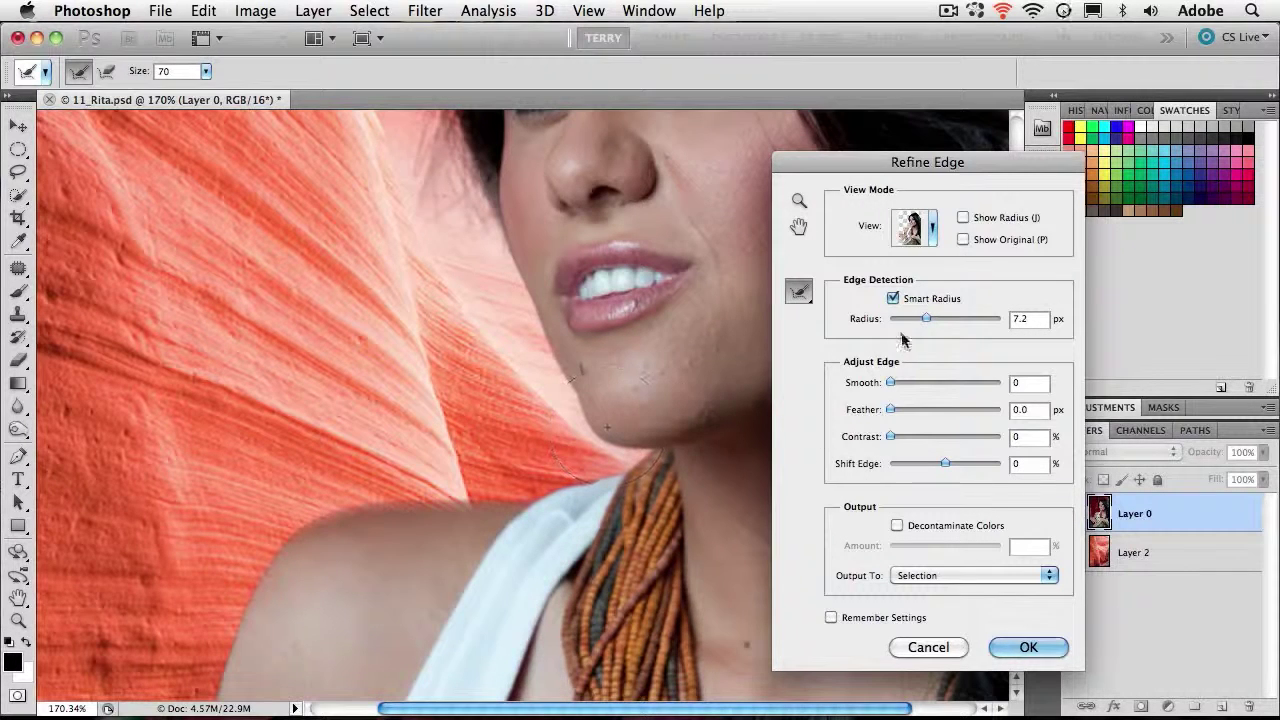
{"action": "left_click_drag", "start_coordinate": [924, 317], "coordinate": [913, 318]}
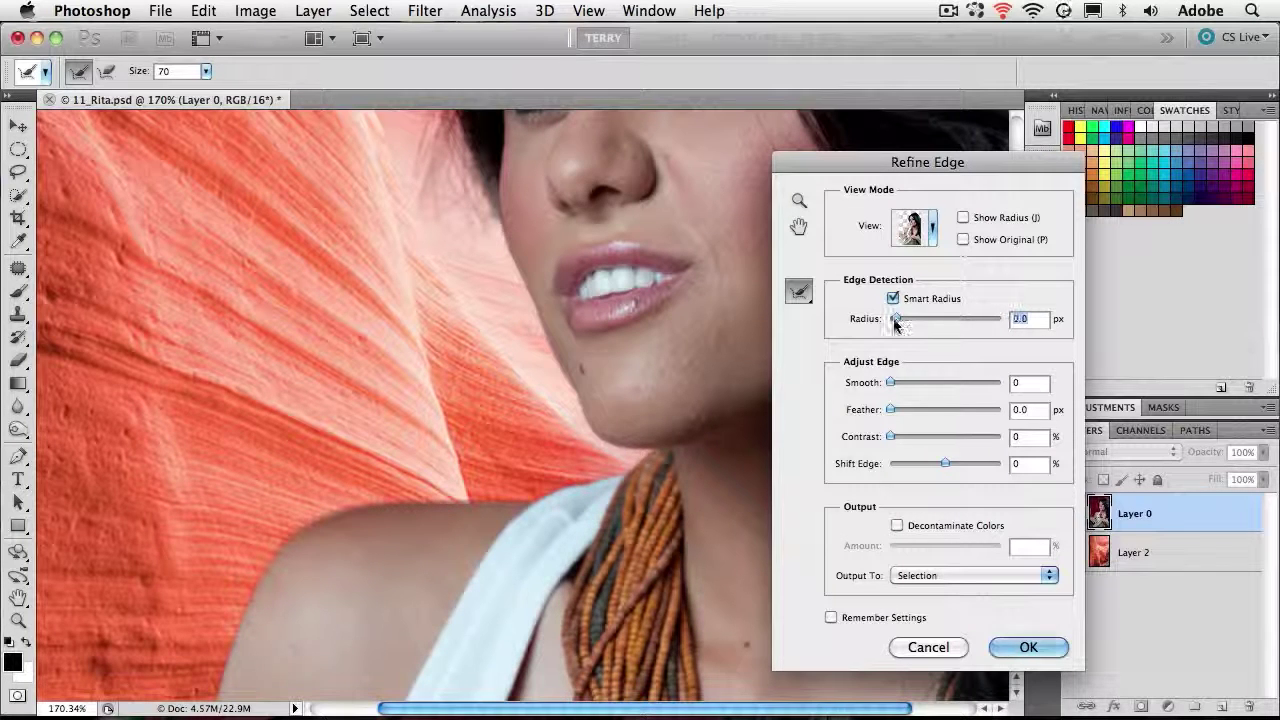
{"action": "left_click_drag", "start_coordinate": [895, 321], "coordinate": [892, 321]}
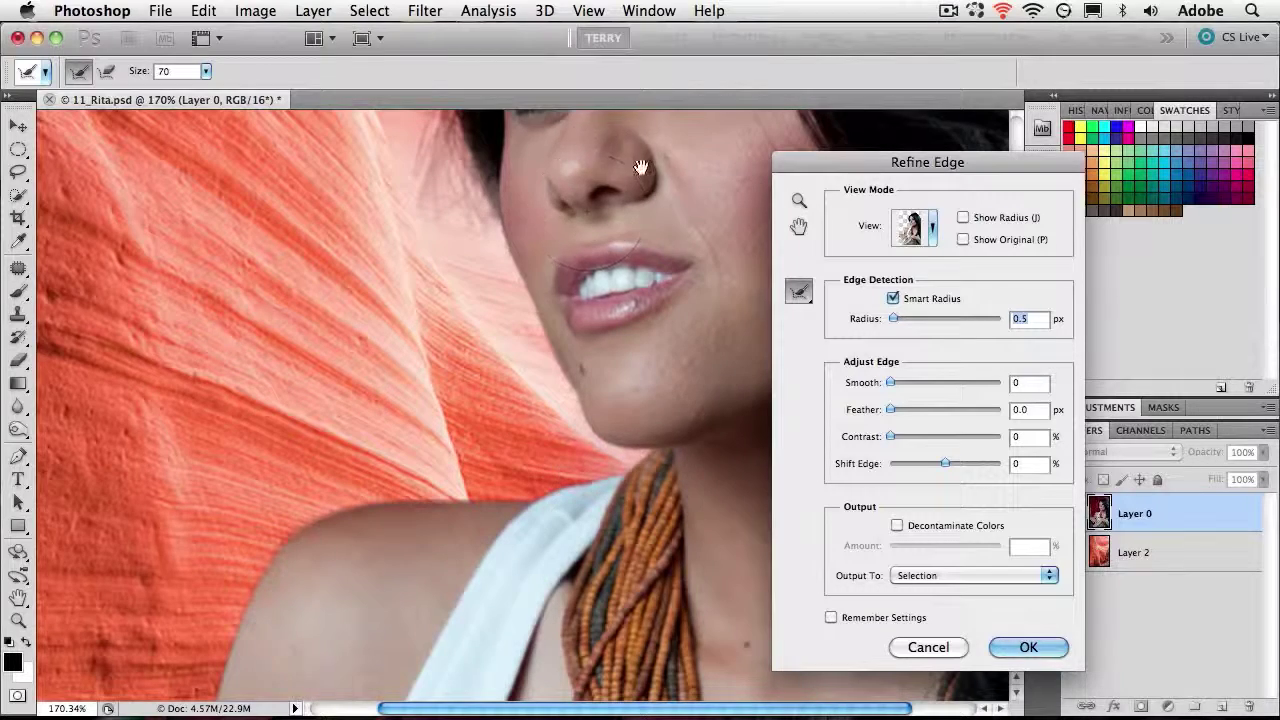
Step: Restore the solid hair lost along the upper-left of the head by erasing refinements with a size 35 brush
{"action": "scroll", "coordinate": [640, 166], "scroll_direction": "up", "scroll_amount": 10}
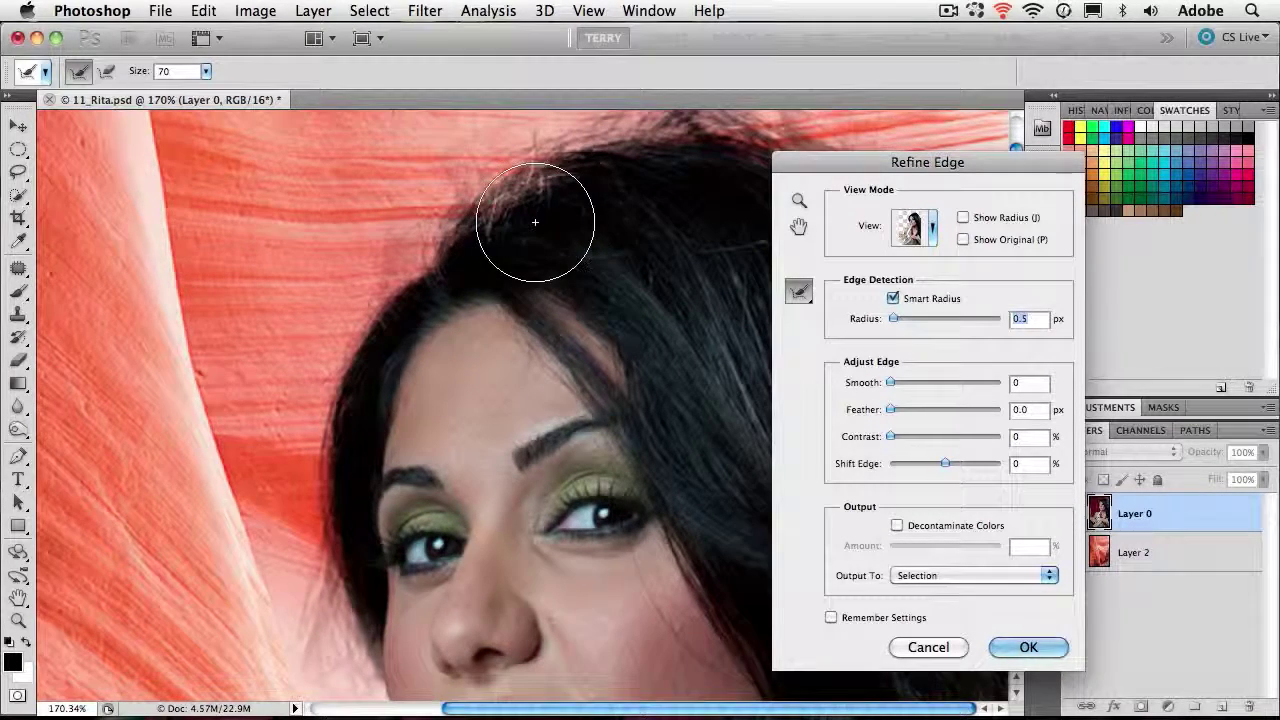
{"action": "key", "text": "bracketleft"}
{"action": "key", "text": "bracketleft"}
{"action": "key", "text": "bracketleft"}
{"action": "key", "text": "bracketleft"}
{"action": "key", "text": "bracketleft"}
{"action": "key", "text": "bracketleft"}
{"action": "key", "text": "bracketleft"}
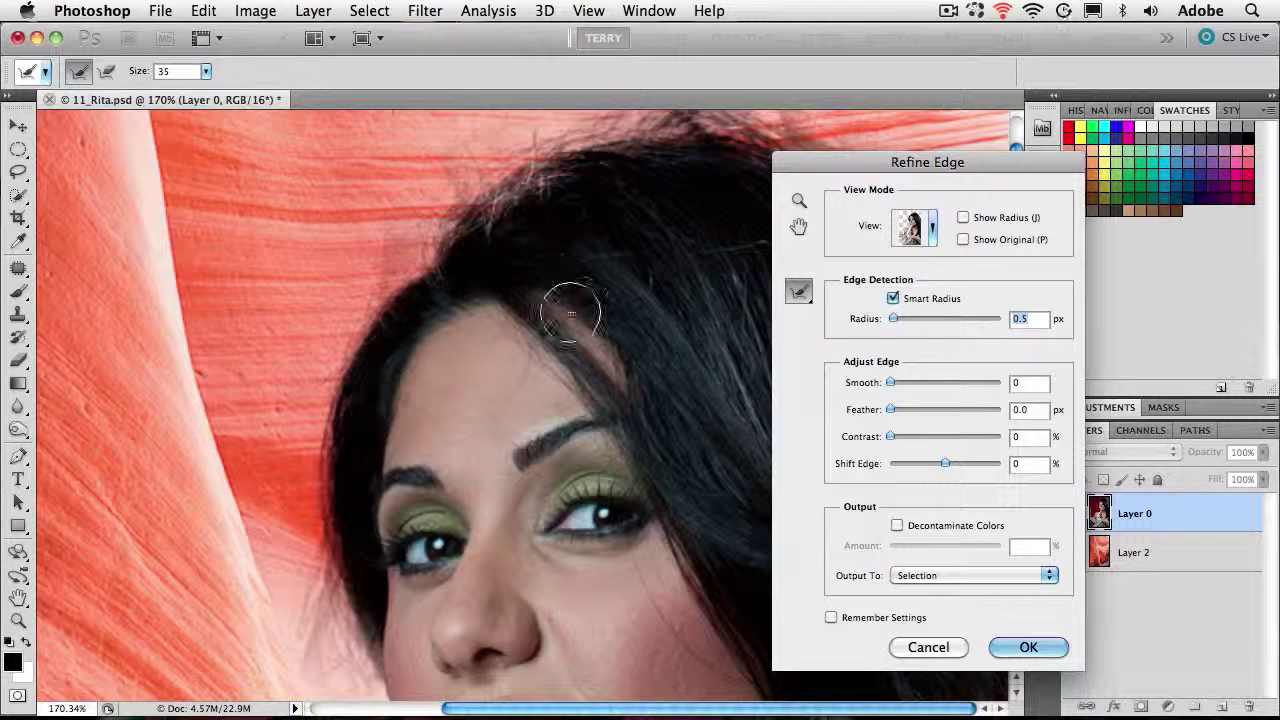
{"action": "key", "text": "alt"}
{"action": "mouse_move", "coordinate": [560, 197]}
{"action": "left_mouse_down"}
{"action": "mouse_move", "coordinate": [546, 188]}
{"action": "mouse_move", "coordinate": [455, 255]}
{"action": "mouse_move", "coordinate": [575, 254]}
{"action": "left_mouse_up"}
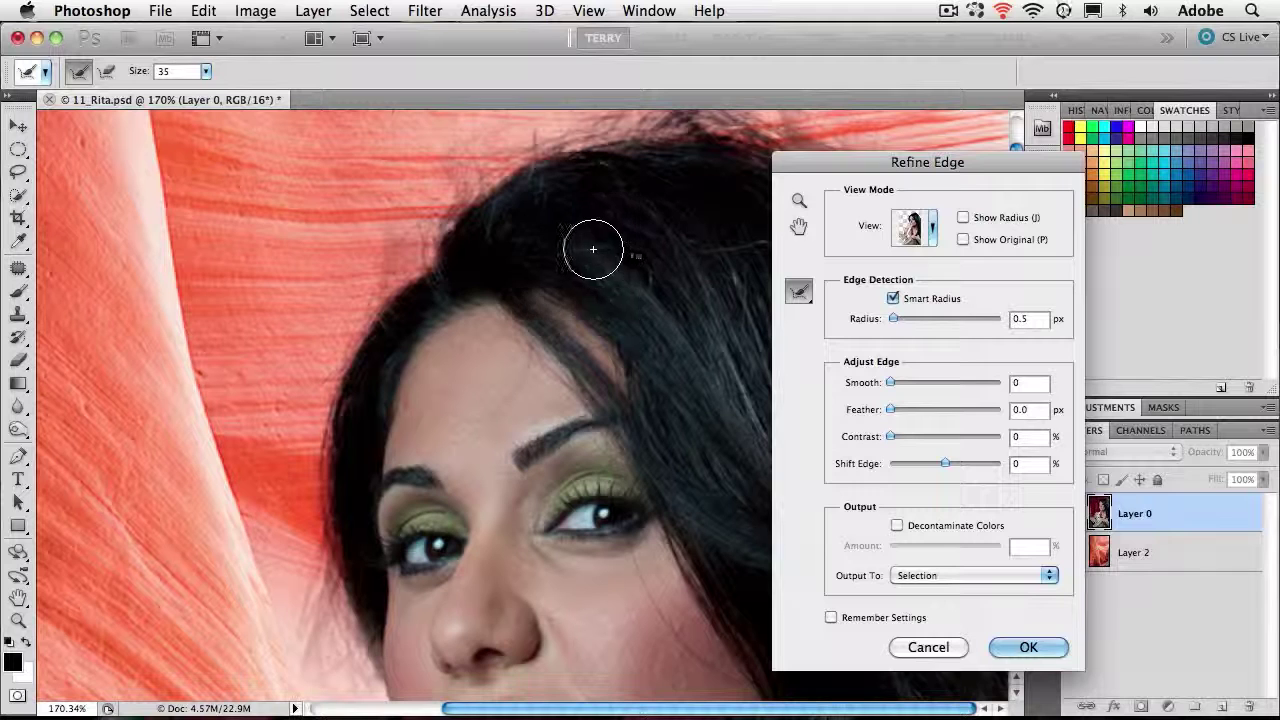
{"action": "key", "text": "alt"}
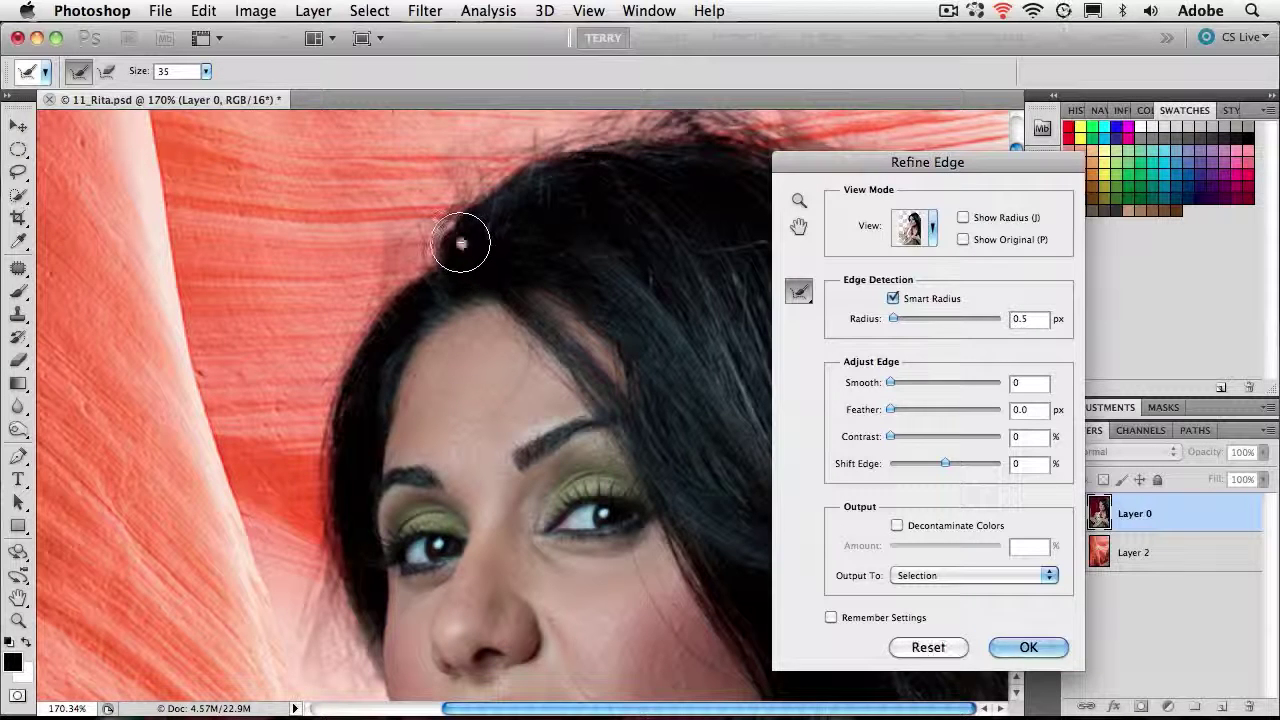
{"action": "mouse_move", "coordinate": [466, 243]}
{"action": "left_mouse_down"}
{"action": "mouse_move", "coordinate": [405, 288]}
{"action": "mouse_move", "coordinate": [420, 312]}
{"action": "mouse_move", "coordinate": [494, 293]}
{"action": "left_mouse_up"}
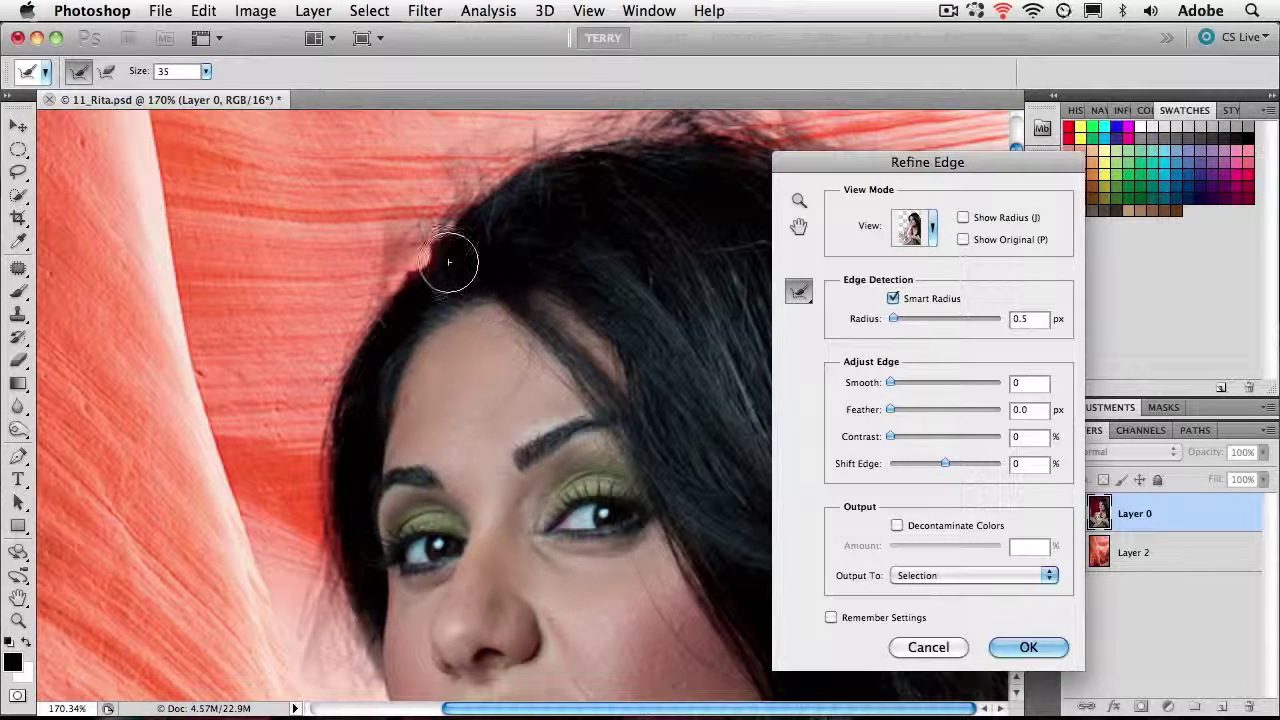
{"action": "mouse_move", "coordinate": [400, 286]}
{"action": "left_mouse_down"}
{"action": "mouse_move", "coordinate": [451, 220]}
{"action": "mouse_move", "coordinate": [507, 212]}
{"action": "mouse_move", "coordinate": [640, 246]}
{"action": "left_mouse_up"}
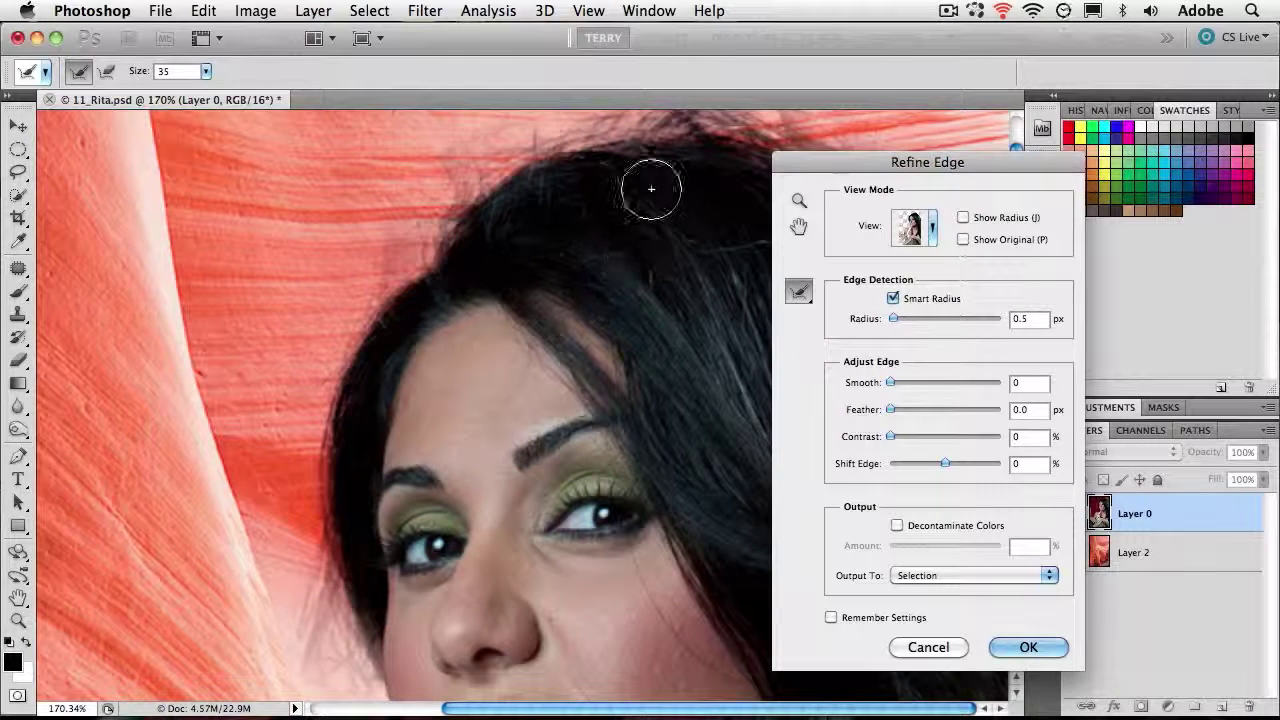
Step: Move the Refine Edge dialog off the image, and brush away the thin vertical line above the head and the residue beside the hairline
{"action": "left_click_drag", "start_coordinate": [858, 172], "coordinate": [1155, 210]}
{"action": "scroll", "coordinate": [743, 336], "scroll_direction": "up", "scroll_amount": 2}
{"action": "left_click_drag", "start_coordinate": [743, 336], "coordinate": [757, 391]}
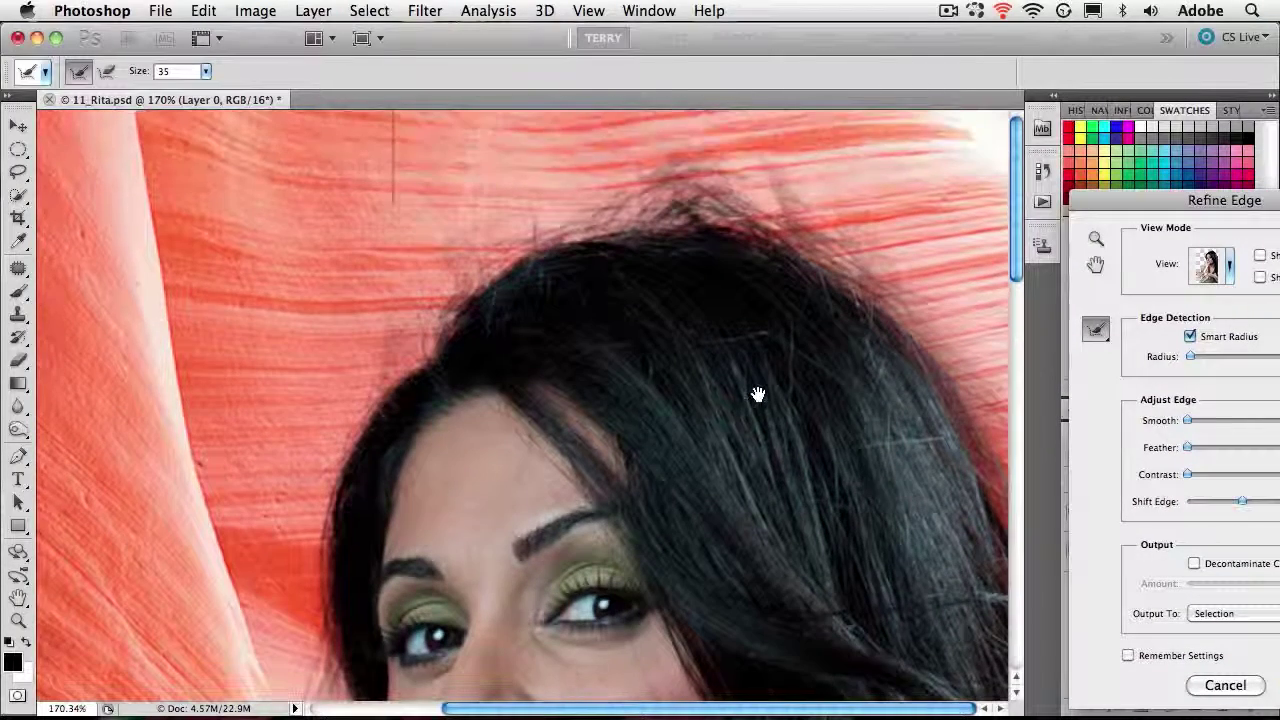
{"action": "left_click_drag", "start_coordinate": [395, 210], "coordinate": [388, 120]}
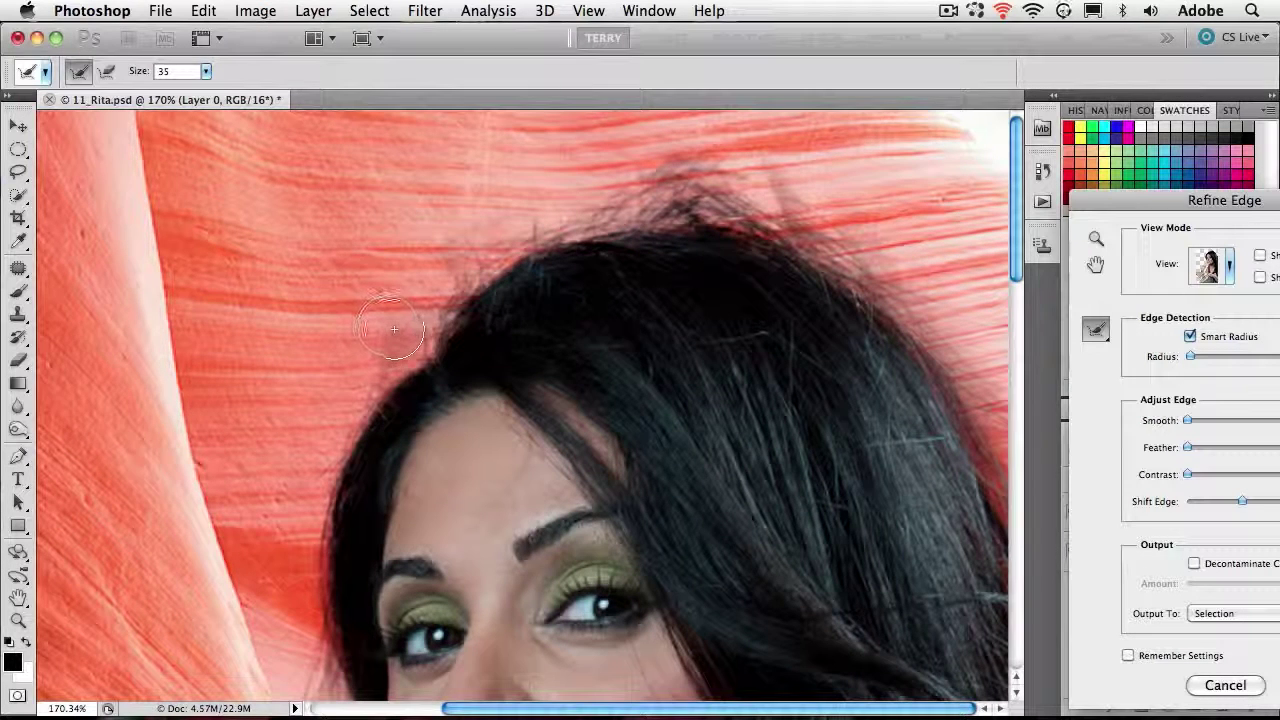
{"action": "mouse_move", "coordinate": [394, 331]}
{"action": "left_mouse_down"}
{"action": "mouse_move", "coordinate": [395, 310]}
{"action": "mouse_move", "coordinate": [354, 379]}
{"action": "left_mouse_up"}
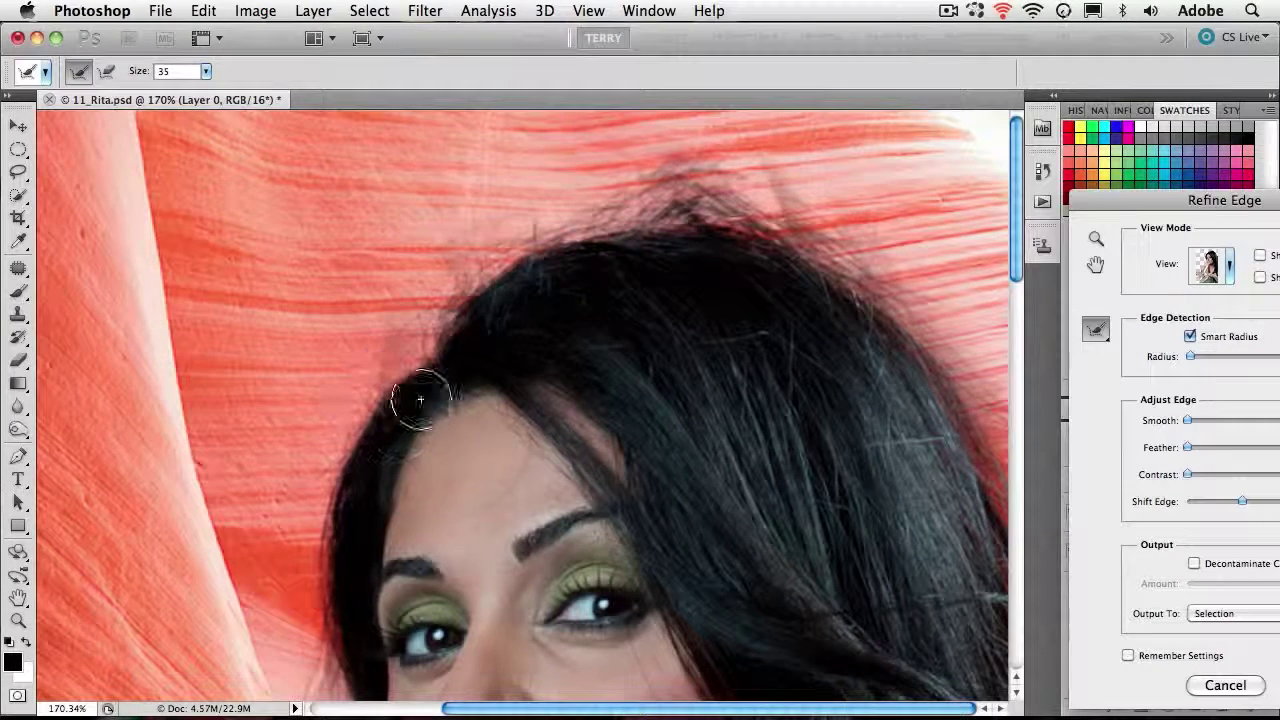
Step: Examine the refined edges close up along the hair, face, shoulder, hands and drum
{"action": "left_click_drag", "start_coordinate": [777, 331], "coordinate": [703, 213]}
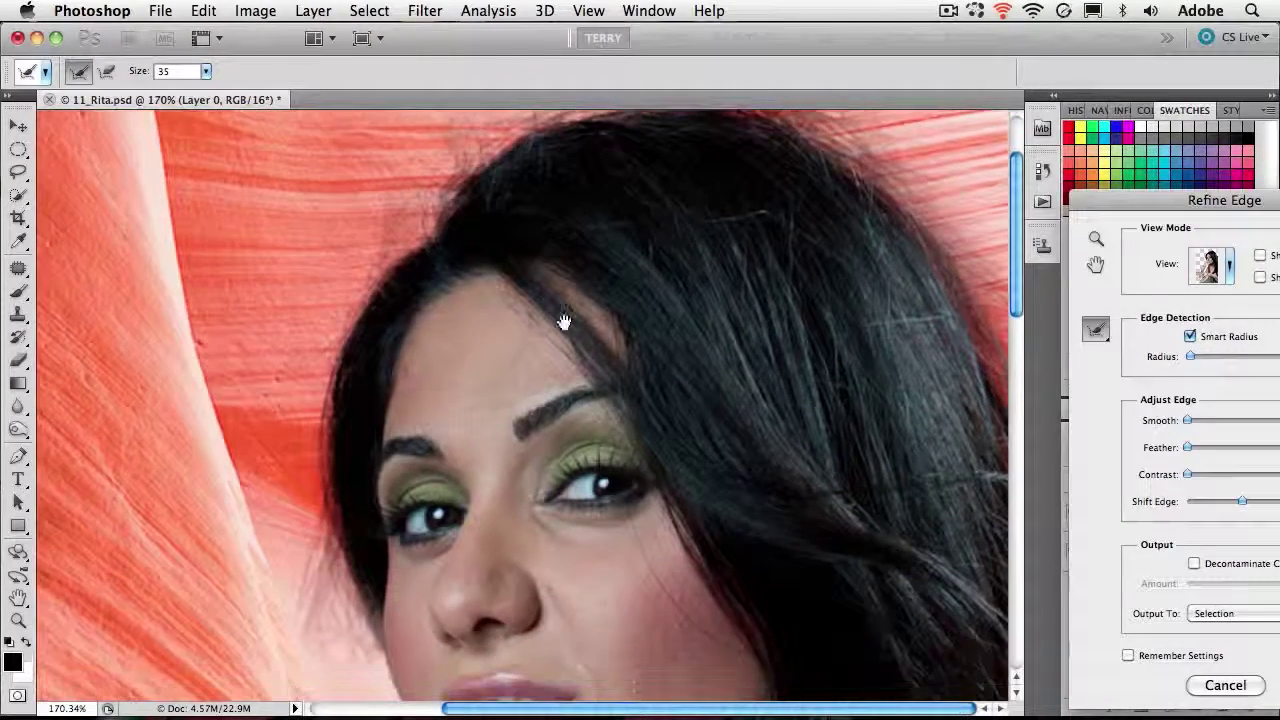
{"action": "scroll", "coordinate": [594, 214], "scroll_direction": "down", "scroll_amount": 10}
{"action": "scroll", "coordinate": [572, 255], "scroll_direction": "down", "scroll_amount": 10}
{"action": "scroll", "coordinate": [572, 255], "scroll_direction": "left", "scroll_amount": 3}
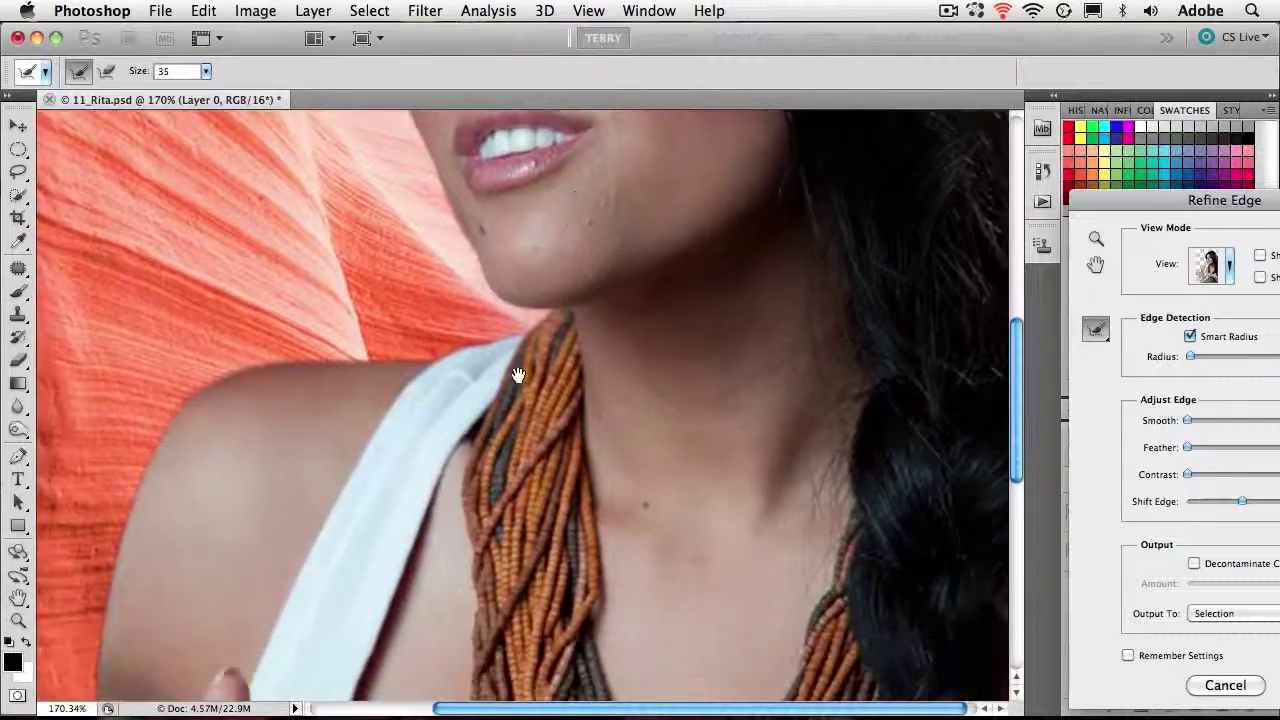
{"action": "scroll", "coordinate": [704, 247], "scroll_direction": "up", "scroll_amount": 10}
{"action": "scroll", "coordinate": [704, 247], "scroll_direction": "right", "scroll_amount": 3}
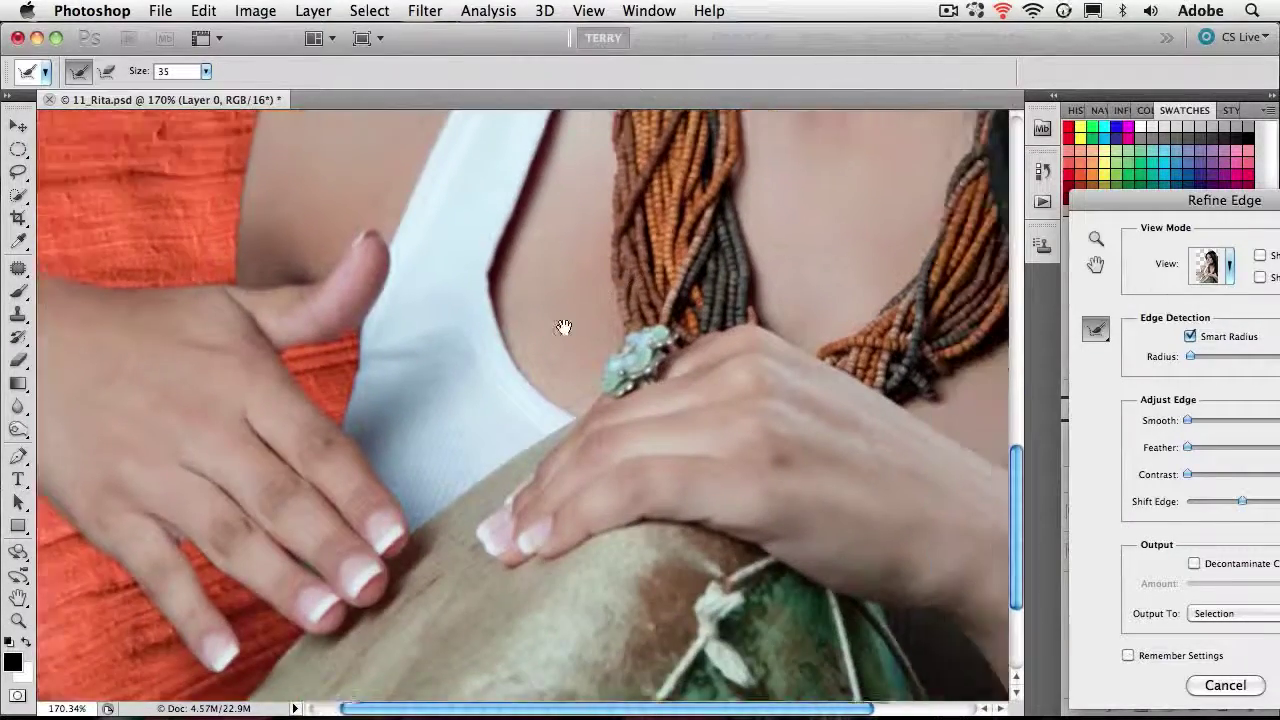
{"action": "scroll", "coordinate": [615, 428], "scroll_direction": "up", "scroll_amount": 4}
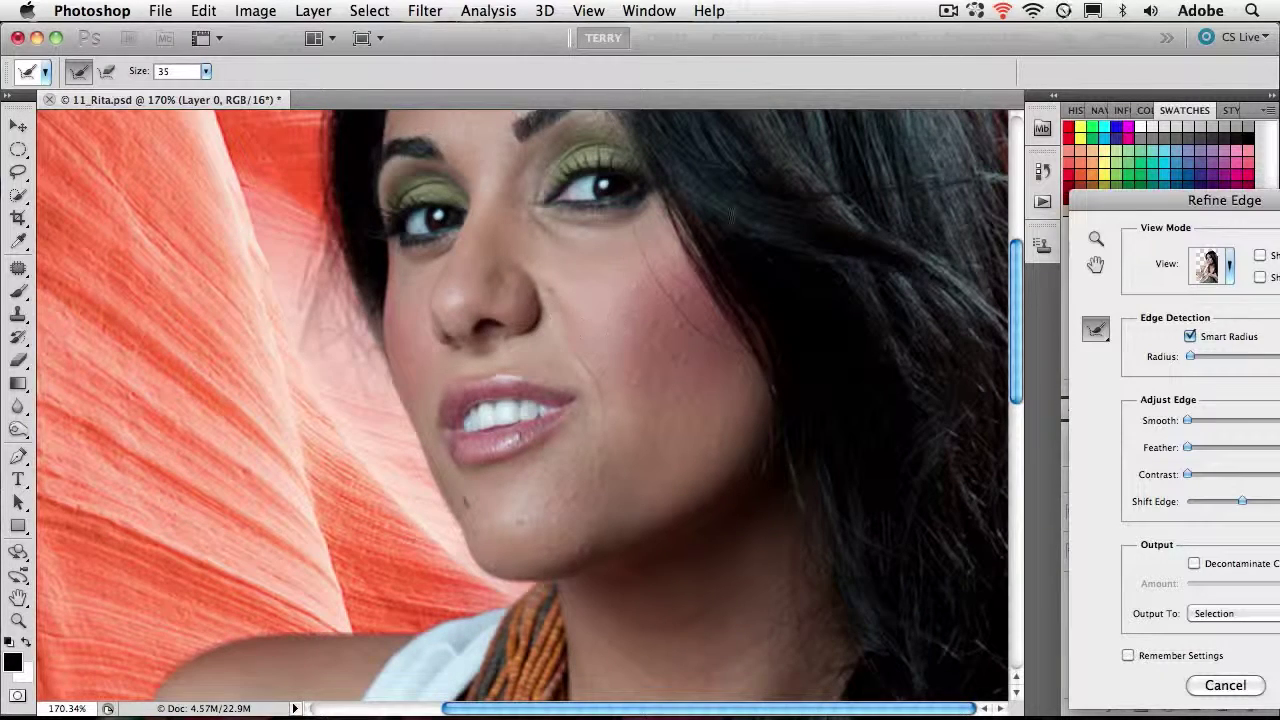
{"action": "left_click_drag", "start_coordinate": [712, 214], "coordinate": [708, 418]}
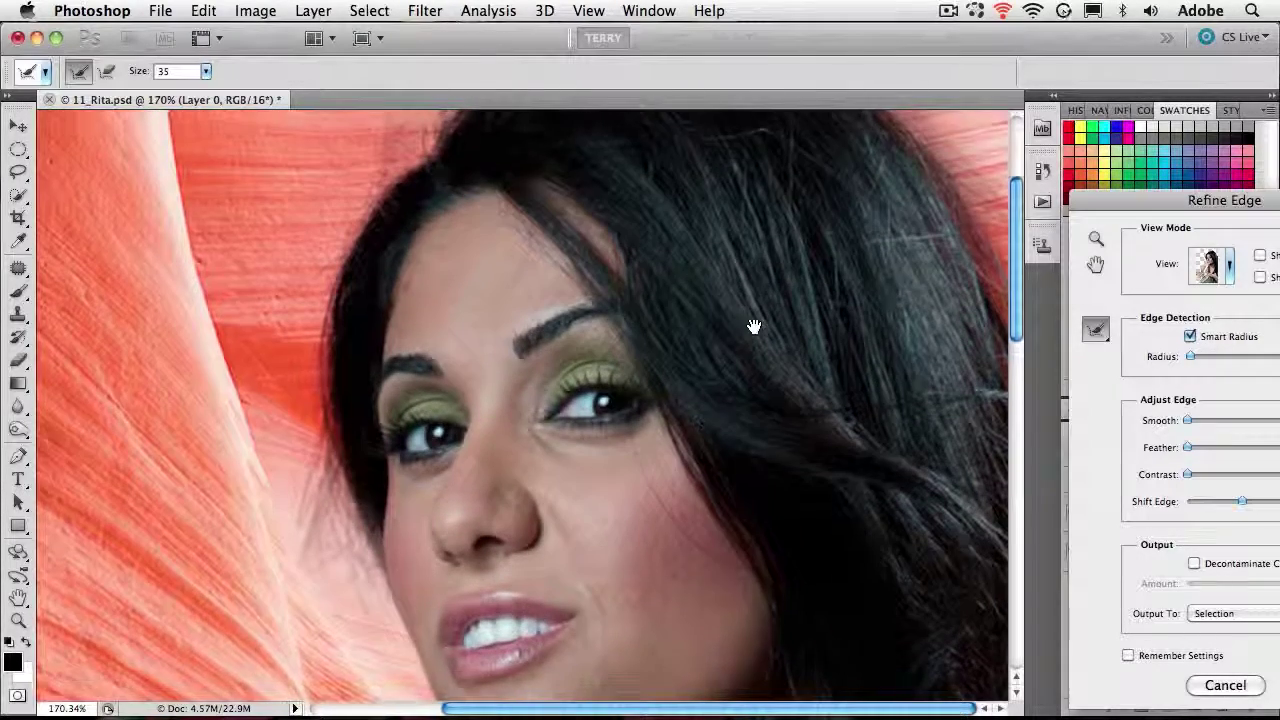
Step: Bring the Refine Edge dialog back beside the whole image and raise the edge detection radius to 1.5 px
{"action": "mouse_move", "coordinate": [754, 329]}
{"action": "left_mouse_down"}
{"action": "mouse_move", "coordinate": [743, 434]}
{"action": "mouse_move", "coordinate": [751, 380]}
{"action": "mouse_move", "coordinate": [727, 363]}
{"action": "left_mouse_up"}
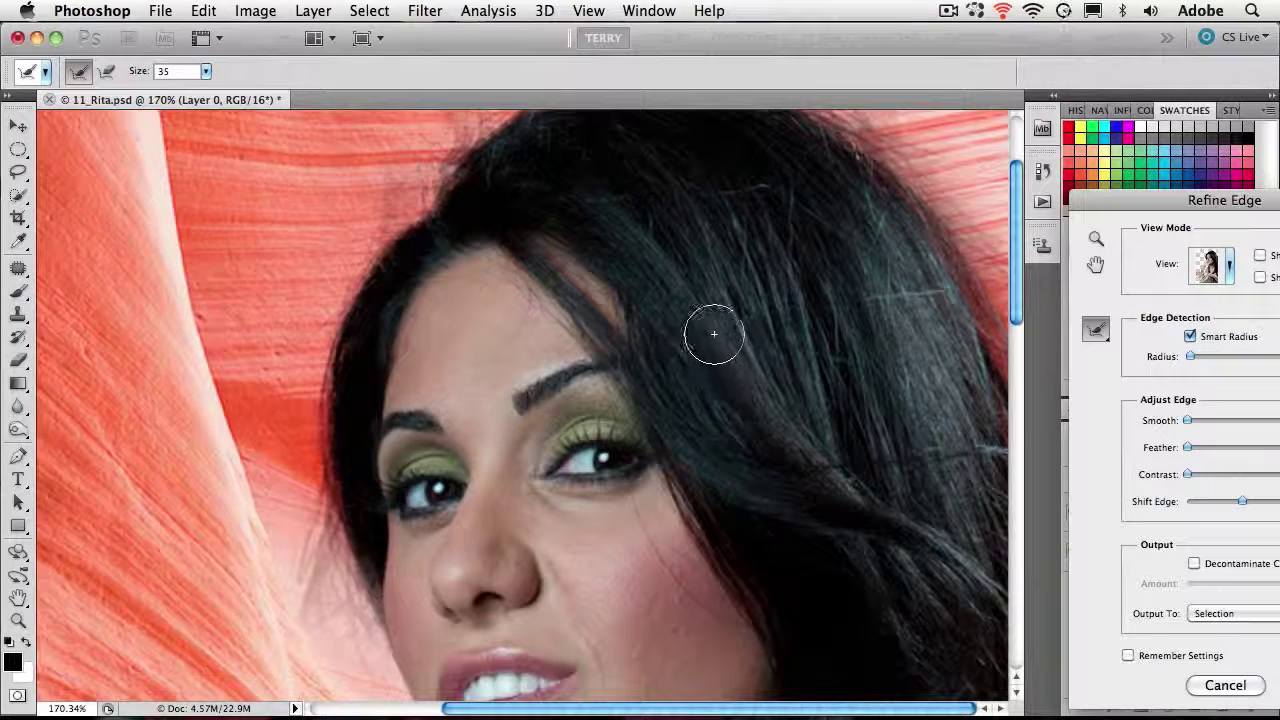
{"action": "key", "text": "super+minus"}
{"action": "key", "text": "super+minus"}
{"action": "key", "text": "super+minus"}
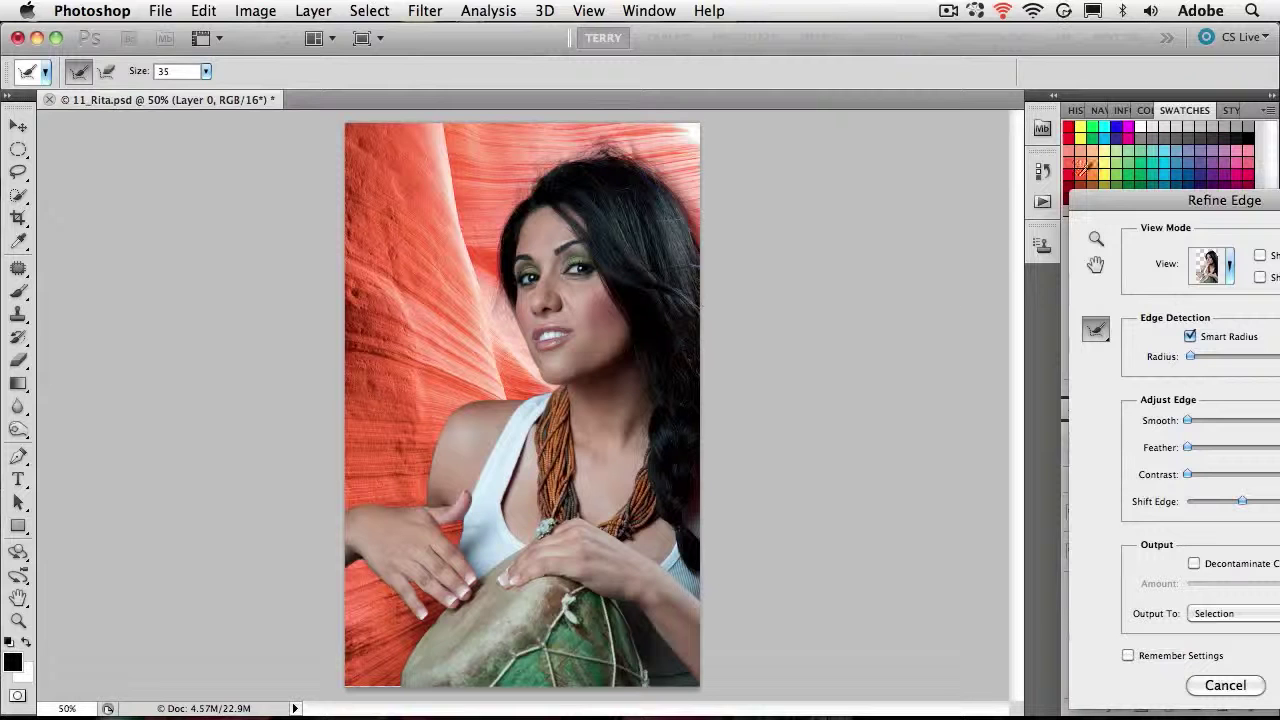
{"action": "left_click_drag", "start_coordinate": [1106, 200], "coordinate": [784, 172]}
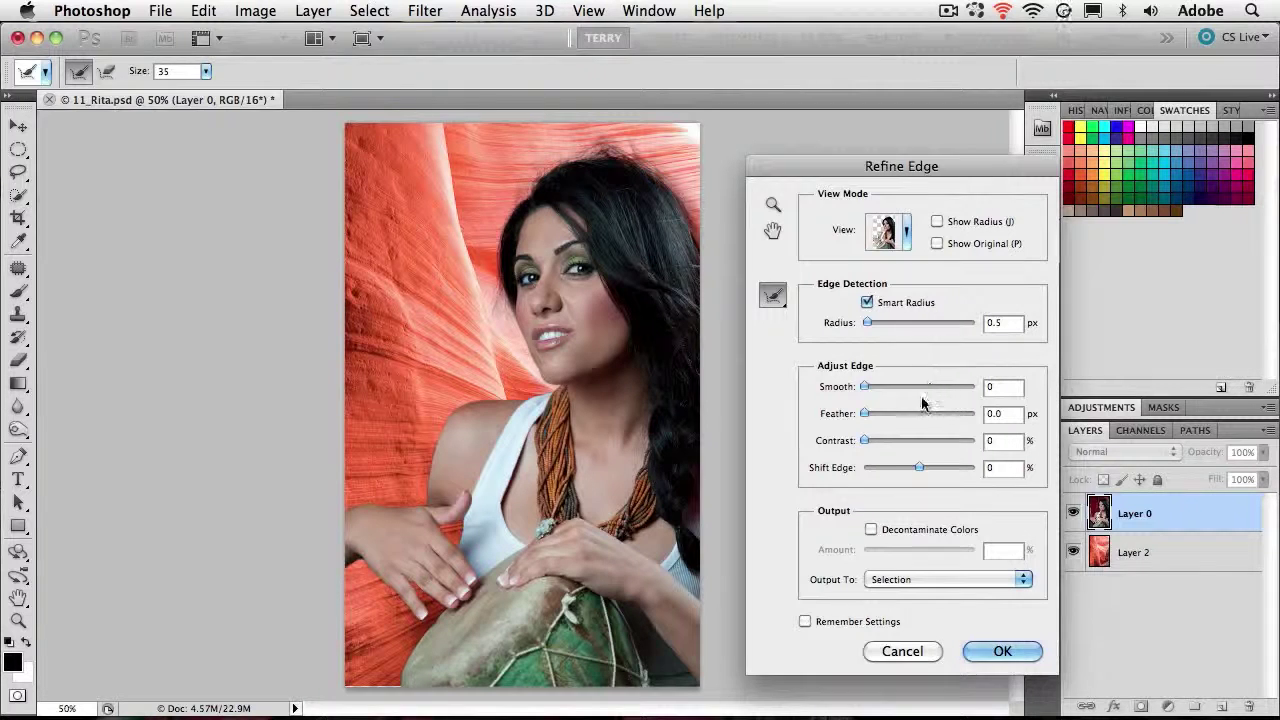
{"action": "left_click", "coordinate": [872, 324]}
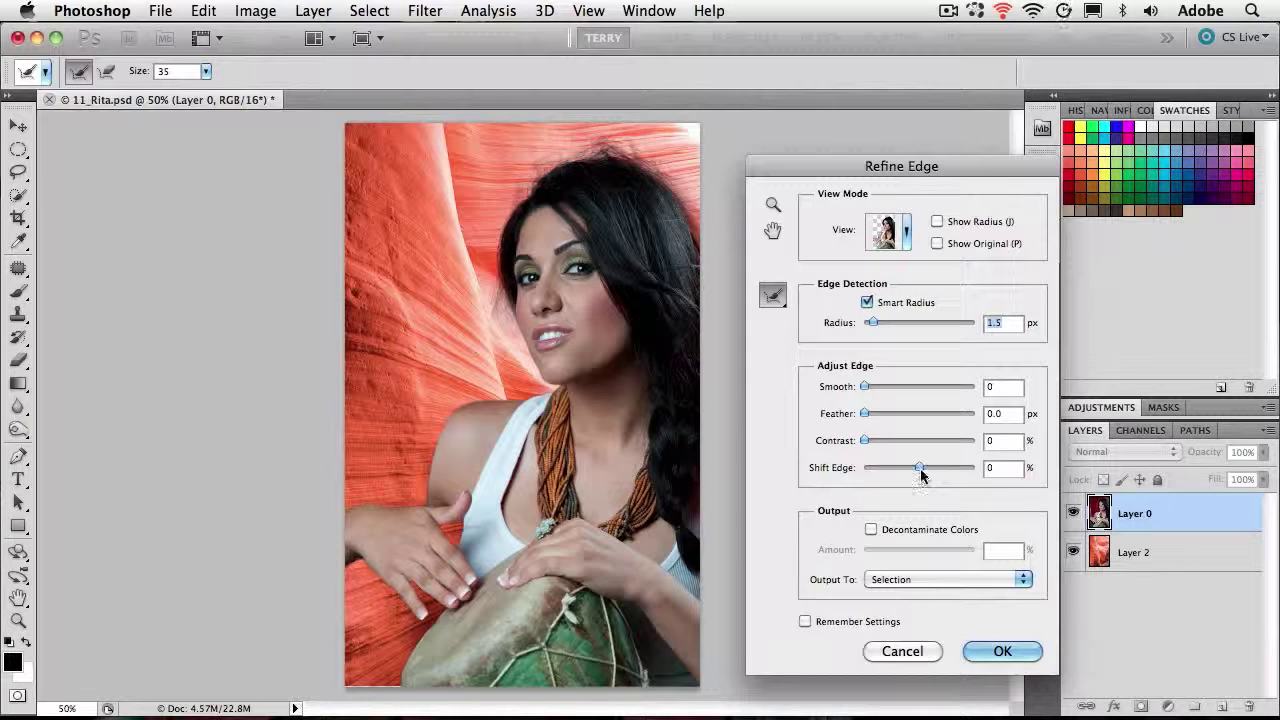
Step: Try expanding the selection edge outward, and settle on a Shift Edge value of -7%
{"action": "left_click_drag", "start_coordinate": [919, 467], "coordinate": [953, 477]}
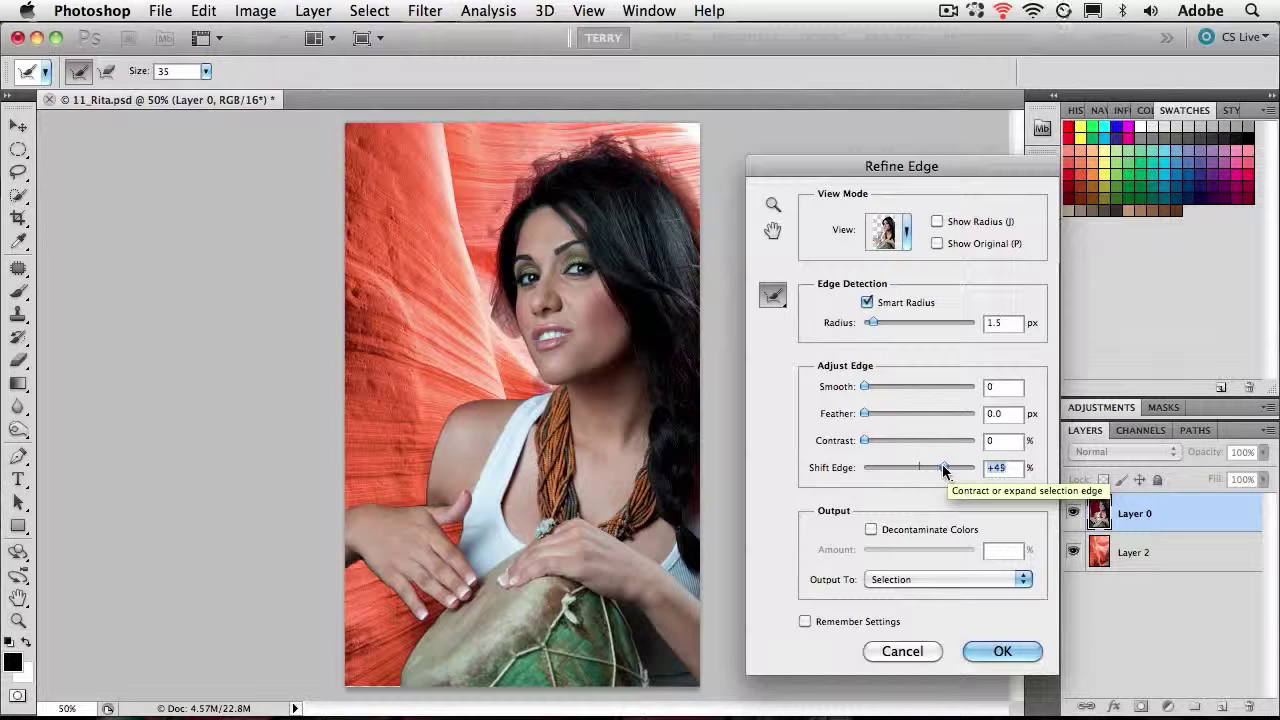
{"action": "left_click_drag", "start_coordinate": [942, 466], "coordinate": [921, 467]}
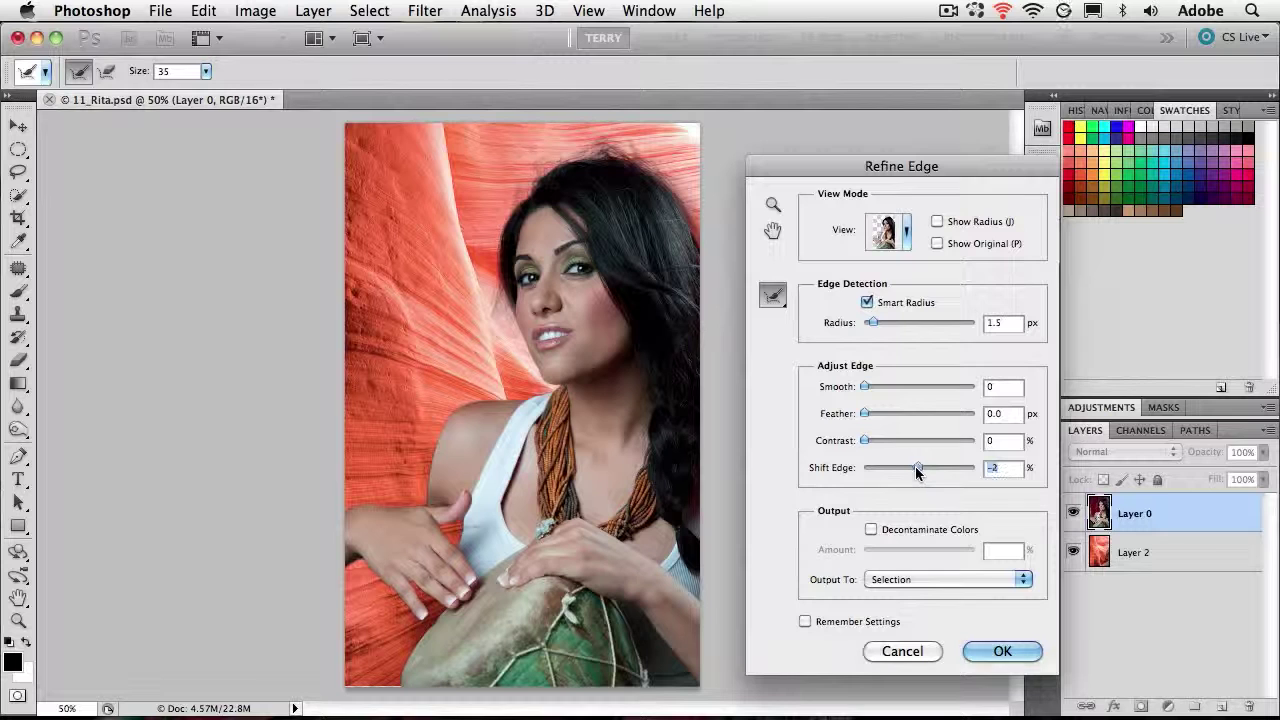
{"action": "mouse_move", "coordinate": [916, 467]}
{"action": "left_mouse_down"}
{"action": "mouse_move", "coordinate": [902, 467]}
{"action": "mouse_move", "coordinate": [914, 467]}
{"action": "left_mouse_up"}
Step: Turn on Decontaminate Colors for the hair edges, comparing the hair close up with and without it
{"action": "key", "text": "z"}
{"action": "left_click_drag", "start_coordinate": [655, 162], "coordinate": [680, 293]}
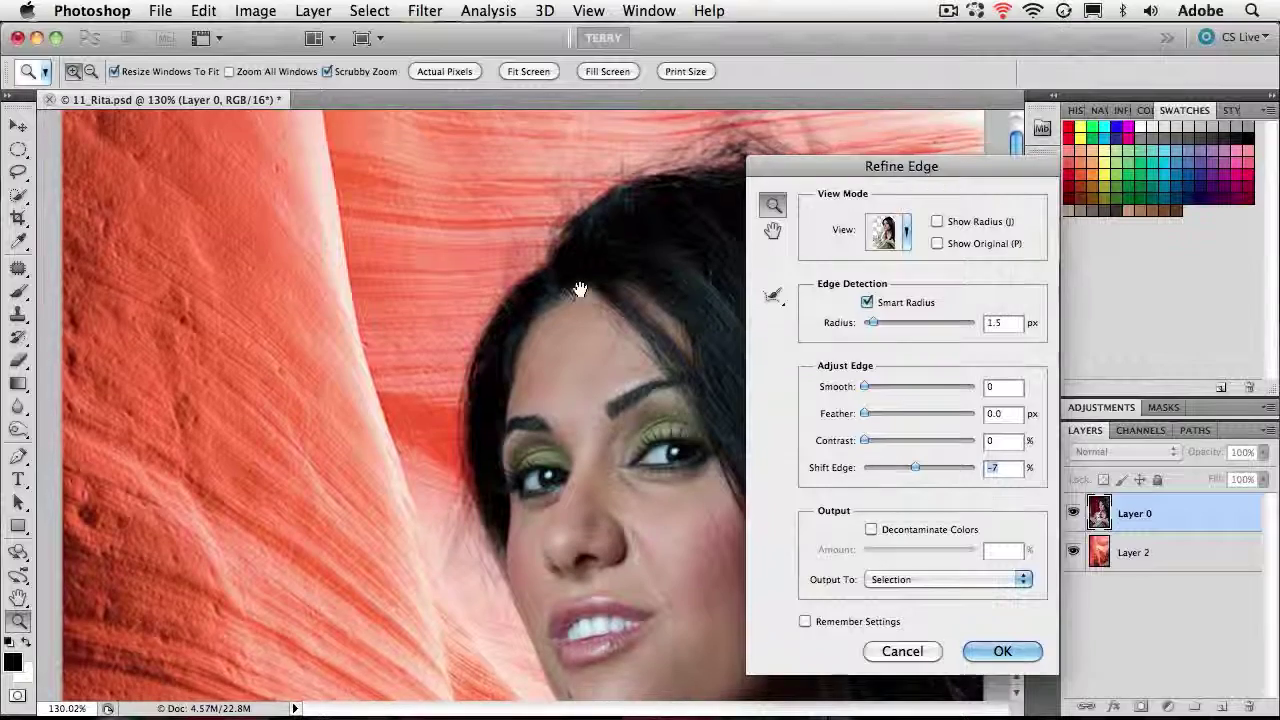
{"action": "left_click_drag", "start_coordinate": [828, 170], "coordinate": [1082, 164]}
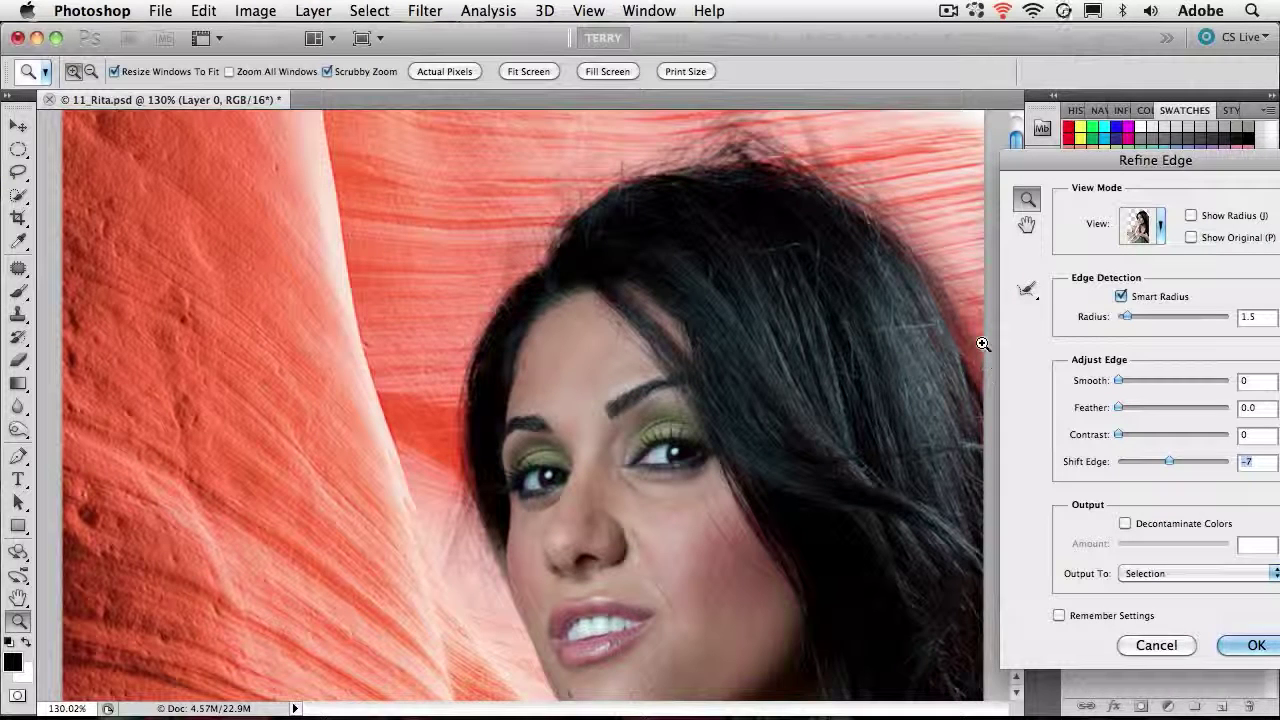
{"action": "left_click", "coordinate": [1124, 525]}
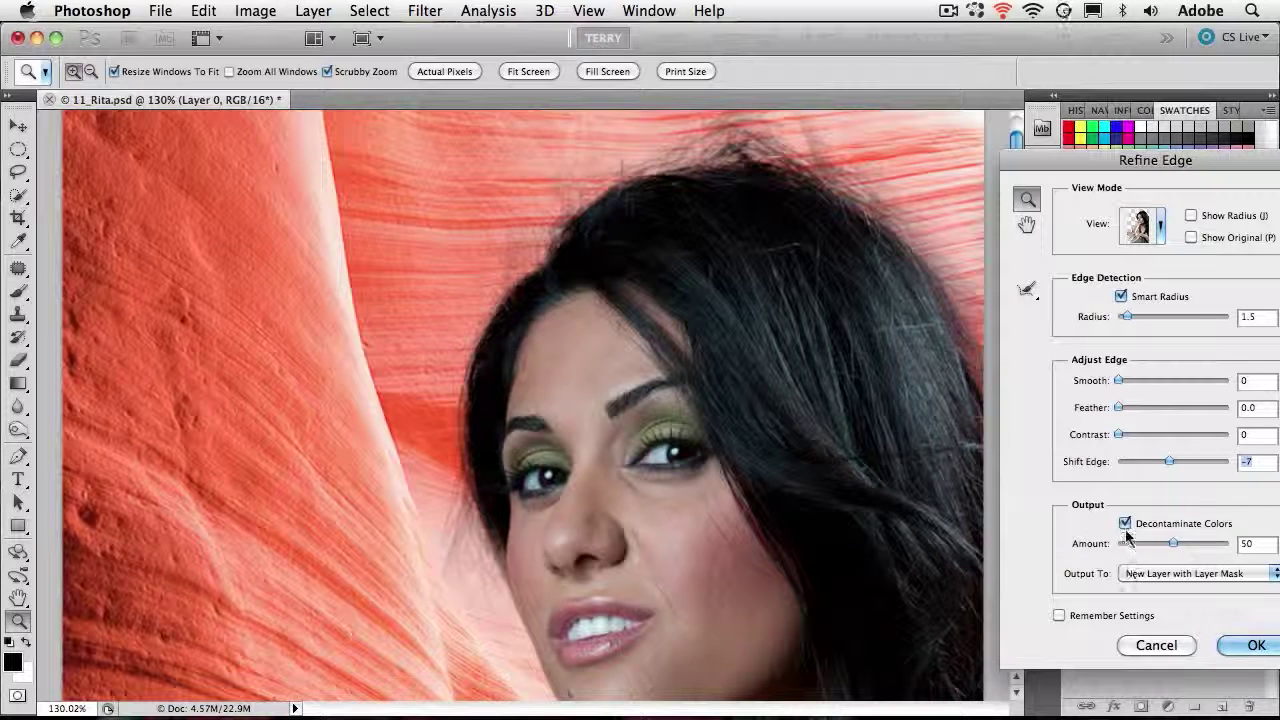
{"action": "left_click", "coordinate": [1125, 528]}
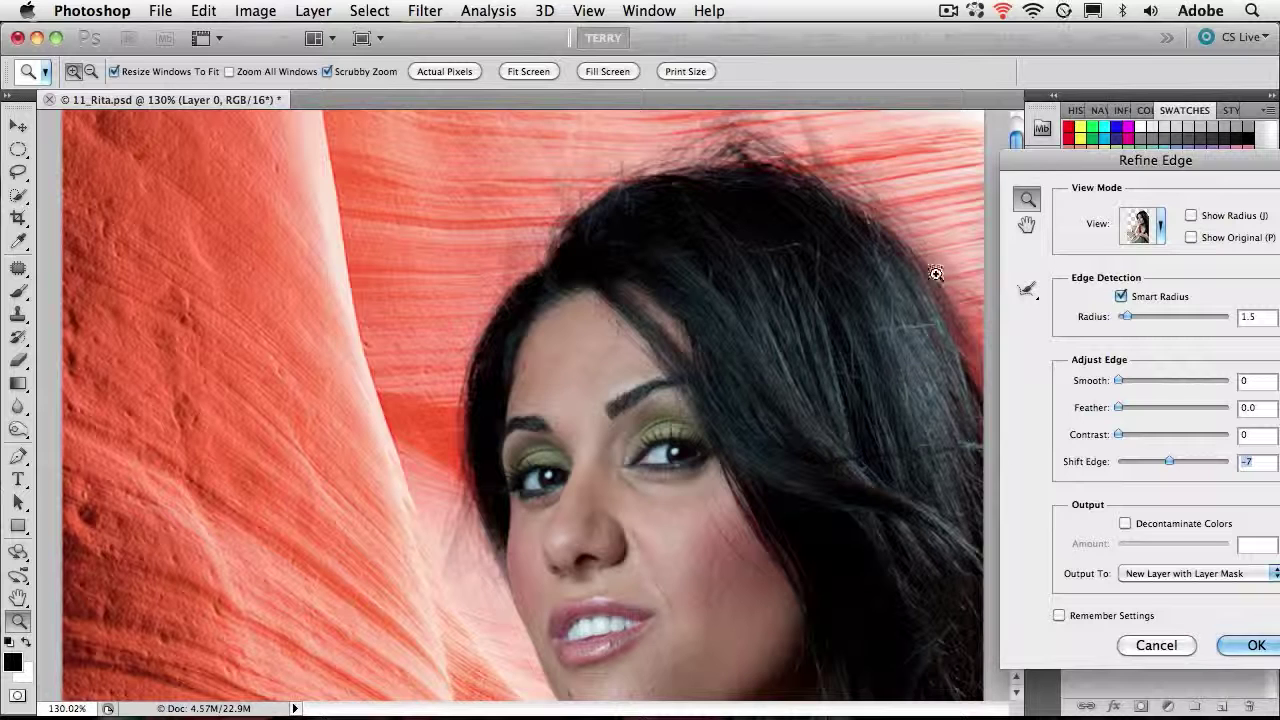
{"action": "left_click", "coordinate": [1125, 528]}
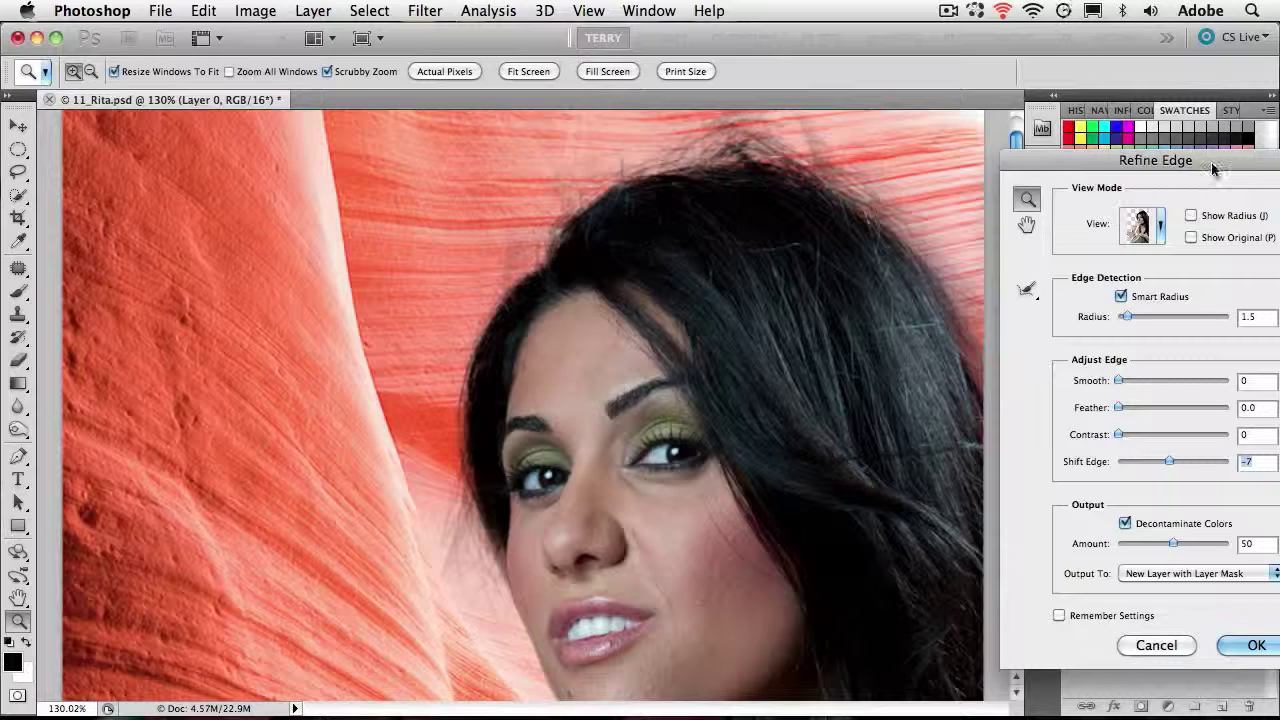
Step: Review the output options with color decontamination on and off, keeping it on with New Layer with Layer Mask as the output
{"action": "left_click_drag", "start_coordinate": [1212, 168], "coordinate": [1093, 145]}
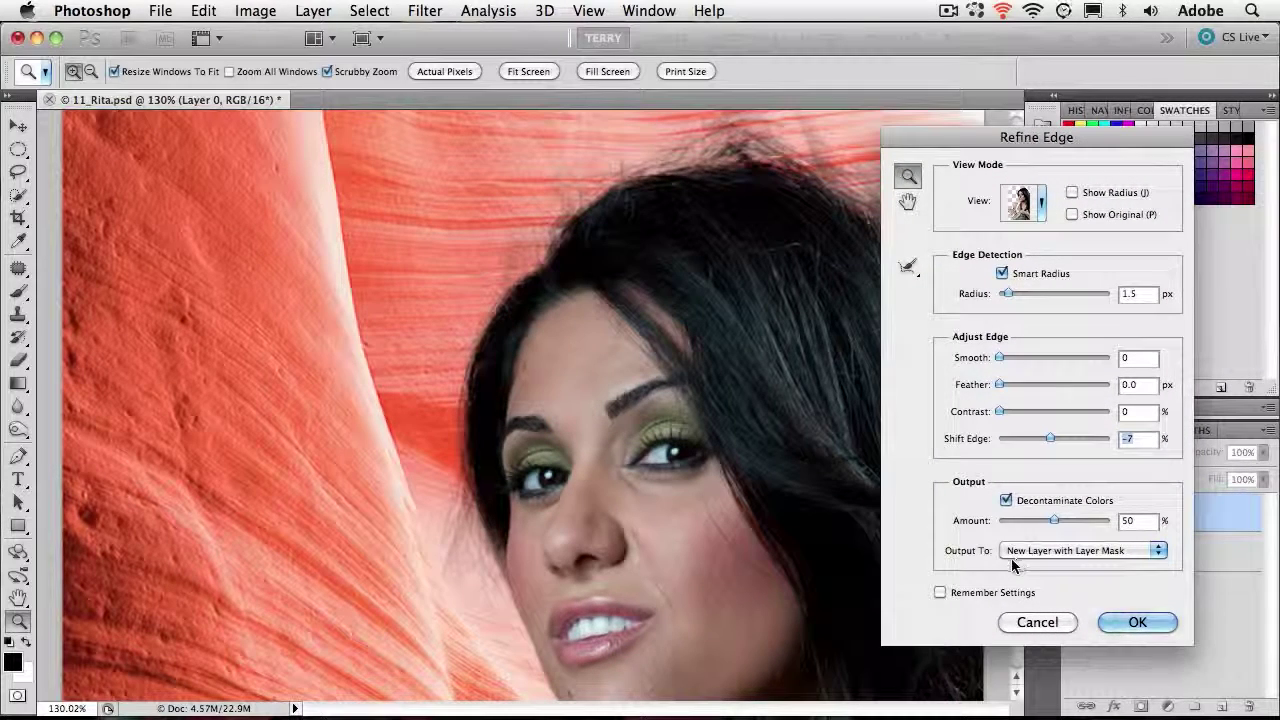
{"action": "left_click", "coordinate": [1095, 550]}
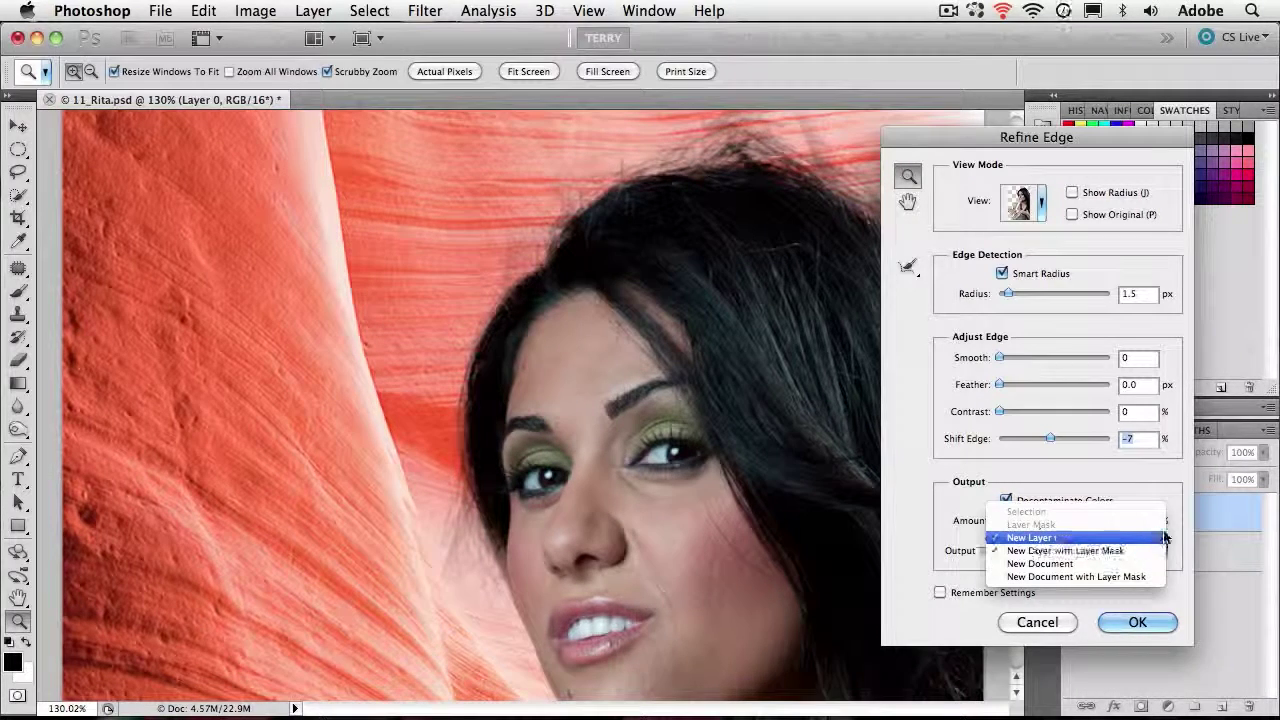
{"action": "left_click", "coordinate": [1150, 550]}
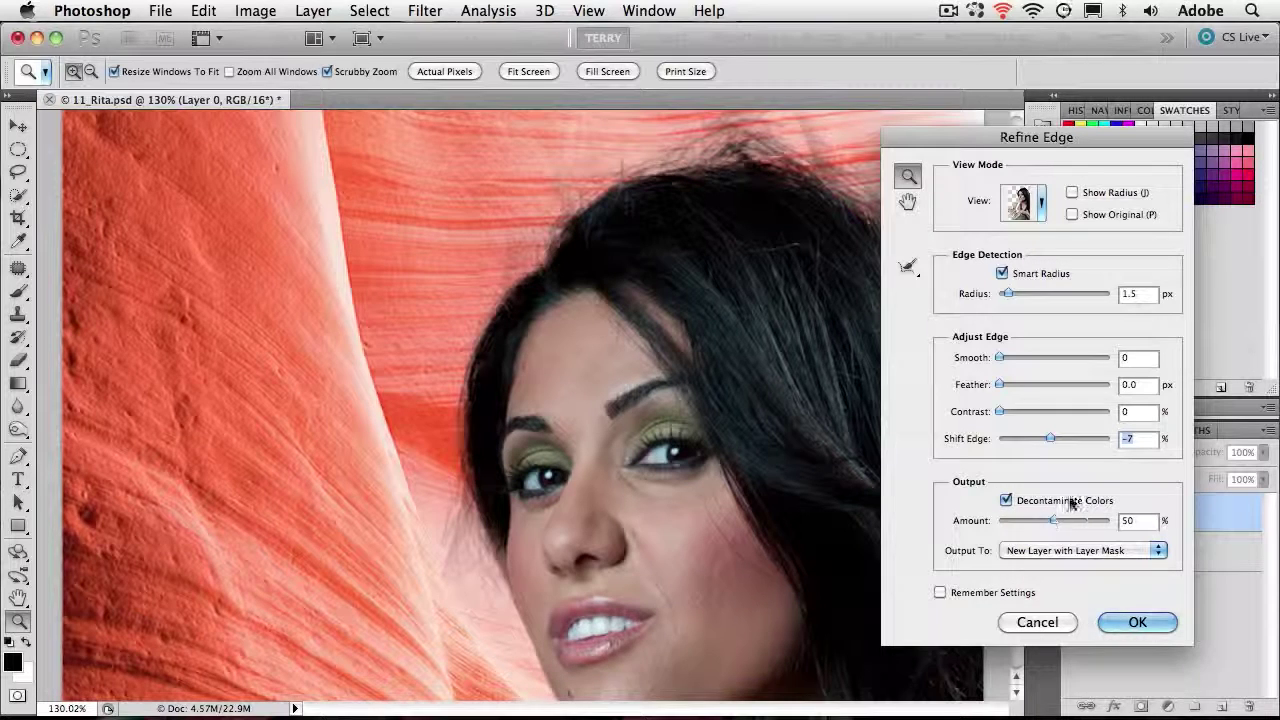
{"action": "left_click", "coordinate": [1095, 550]}
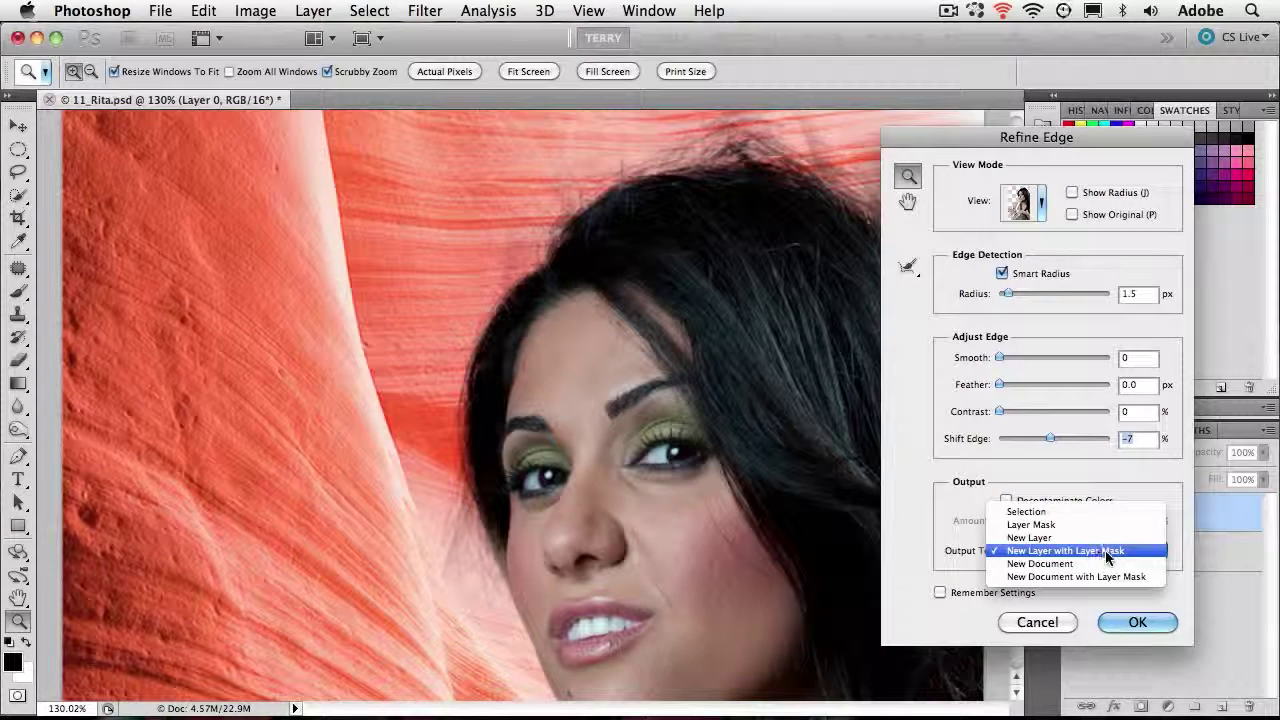
{"action": "left_click", "coordinate": [1182, 485]}
{"action": "left_click", "coordinate": [1076, 501]}
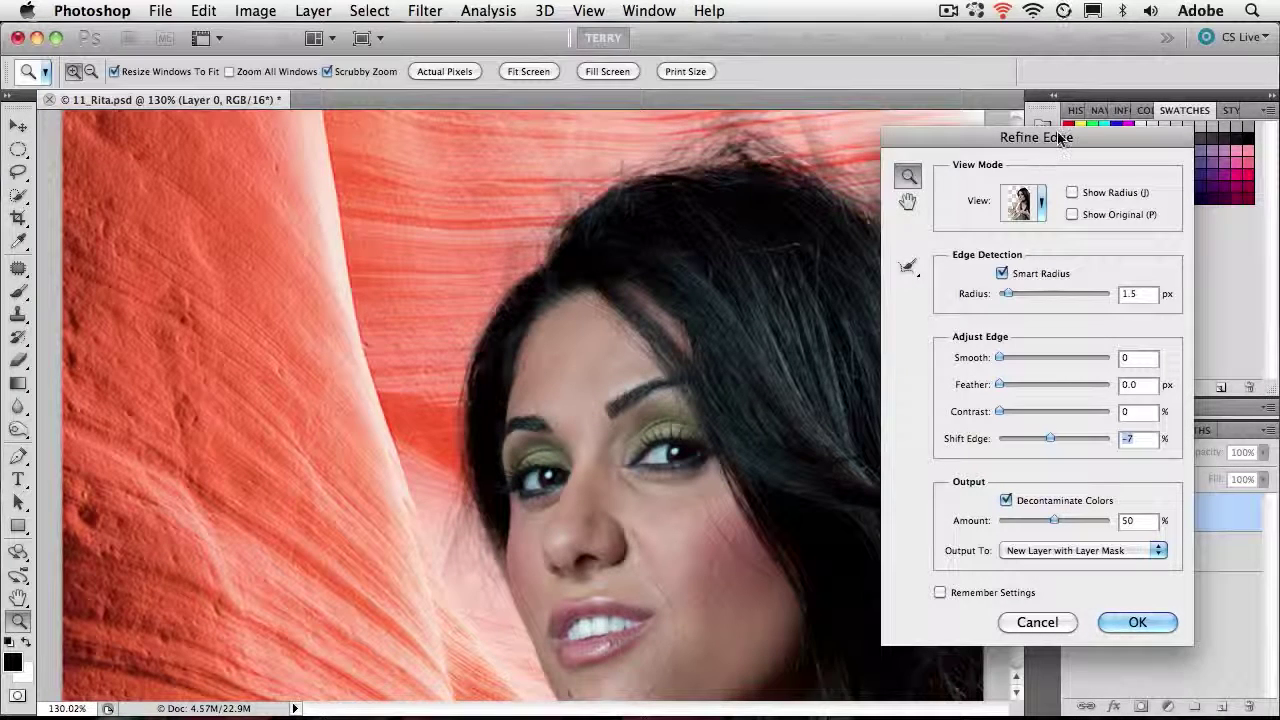
Step: Set the color decontamination amount to 49% and apply the refinement as a new layer with a layer mask
{"action": "left_click_drag", "start_coordinate": [1061, 143], "coordinate": [1131, 141]}
{"action": "mouse_move", "coordinate": [1120, 517]}
{"action": "left_mouse_down"}
{"action": "mouse_move", "coordinate": [1104, 534]}
{"action": "mouse_move", "coordinate": [1095, 522]}
{"action": "mouse_move", "coordinate": [1146, 522]}
{"action": "mouse_move", "coordinate": [1122, 527]}
{"action": "left_mouse_up"}
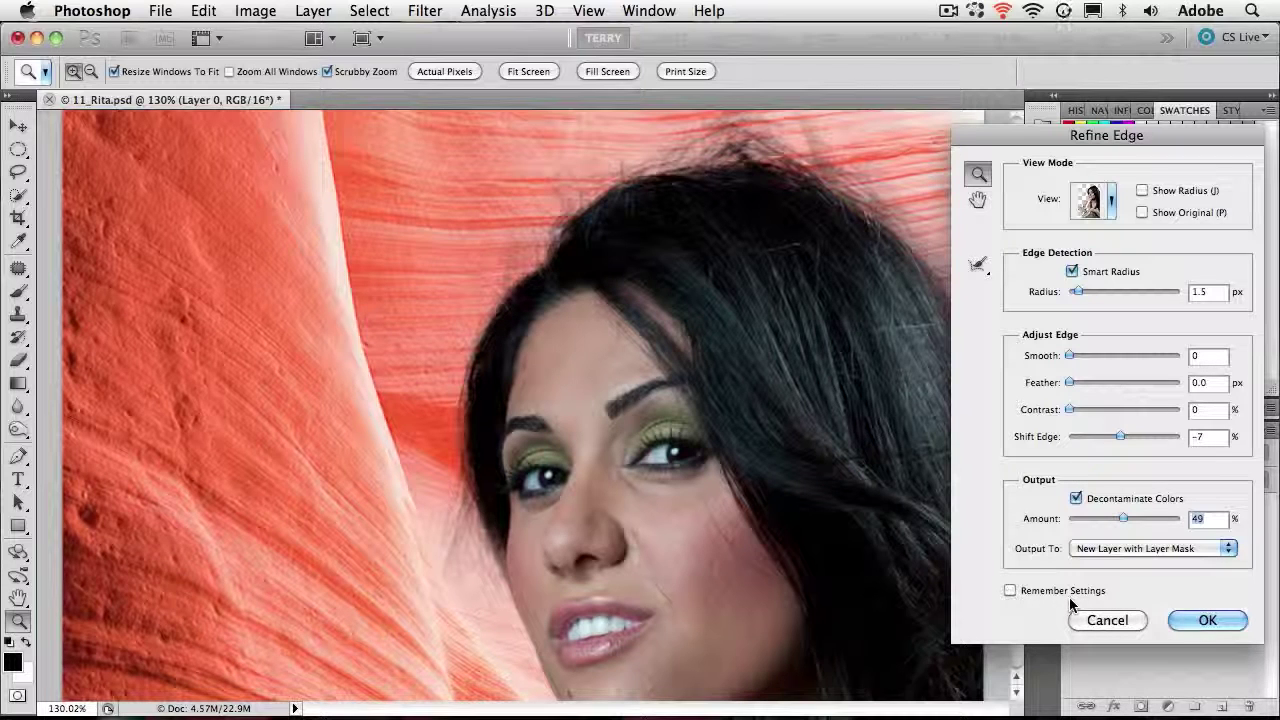
{"action": "key", "text": "super+1"}
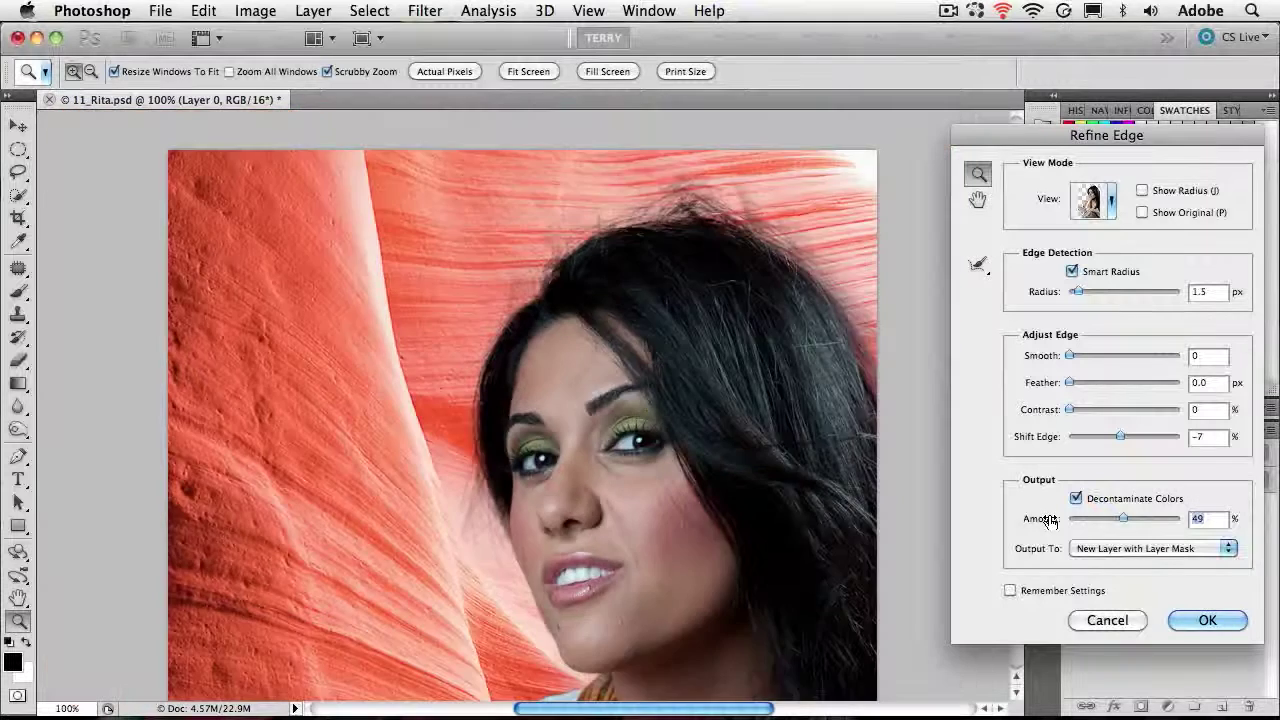
{"action": "key", "text": "super+minus"}
{"action": "key", "text": "super+minus"}
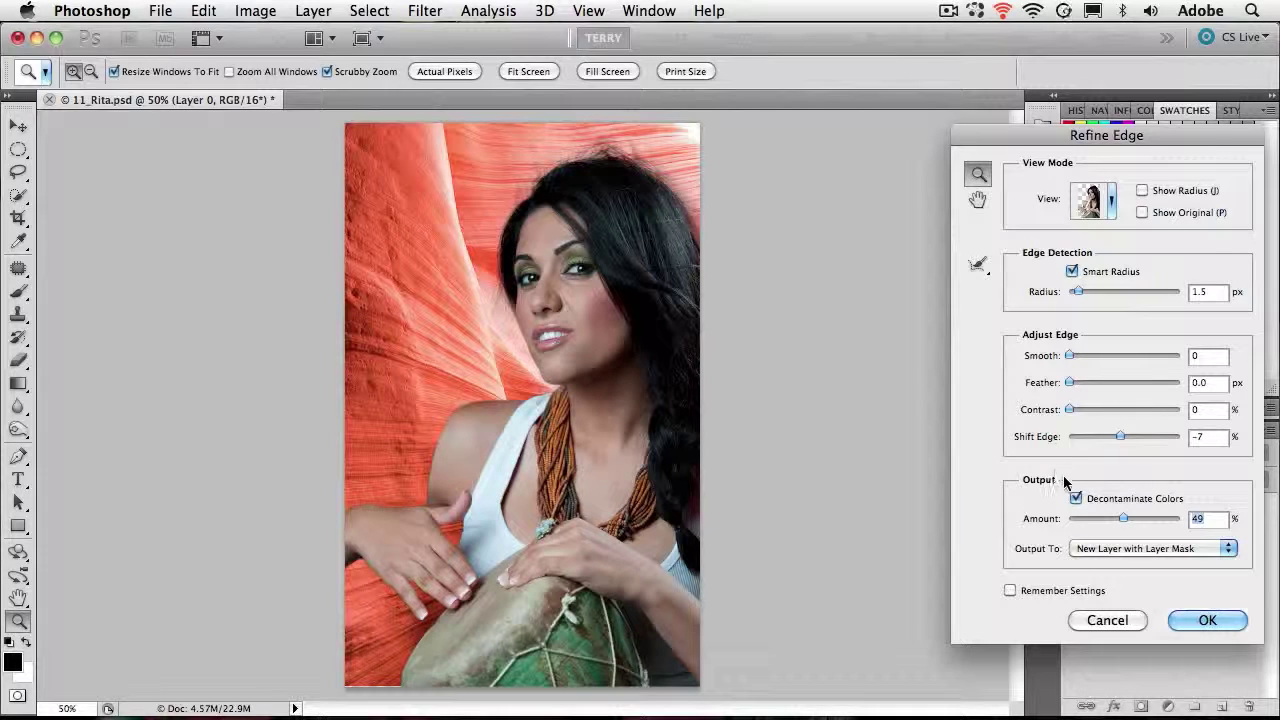
{"action": "left_click", "coordinate": [1200, 620]}
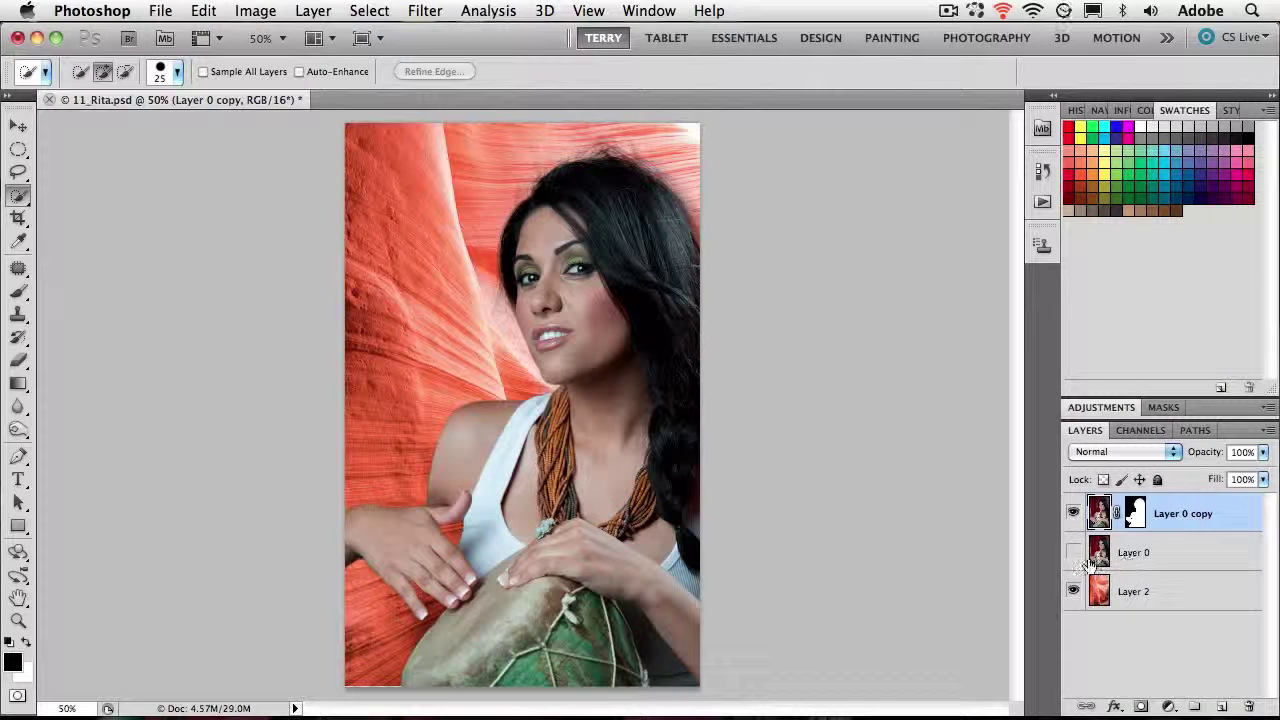
Step: Temporarily disable the mask on Layer 0 copy to compare the cutout with the original curtain background
{"action": "left_click", "coordinate": [1136, 514]}
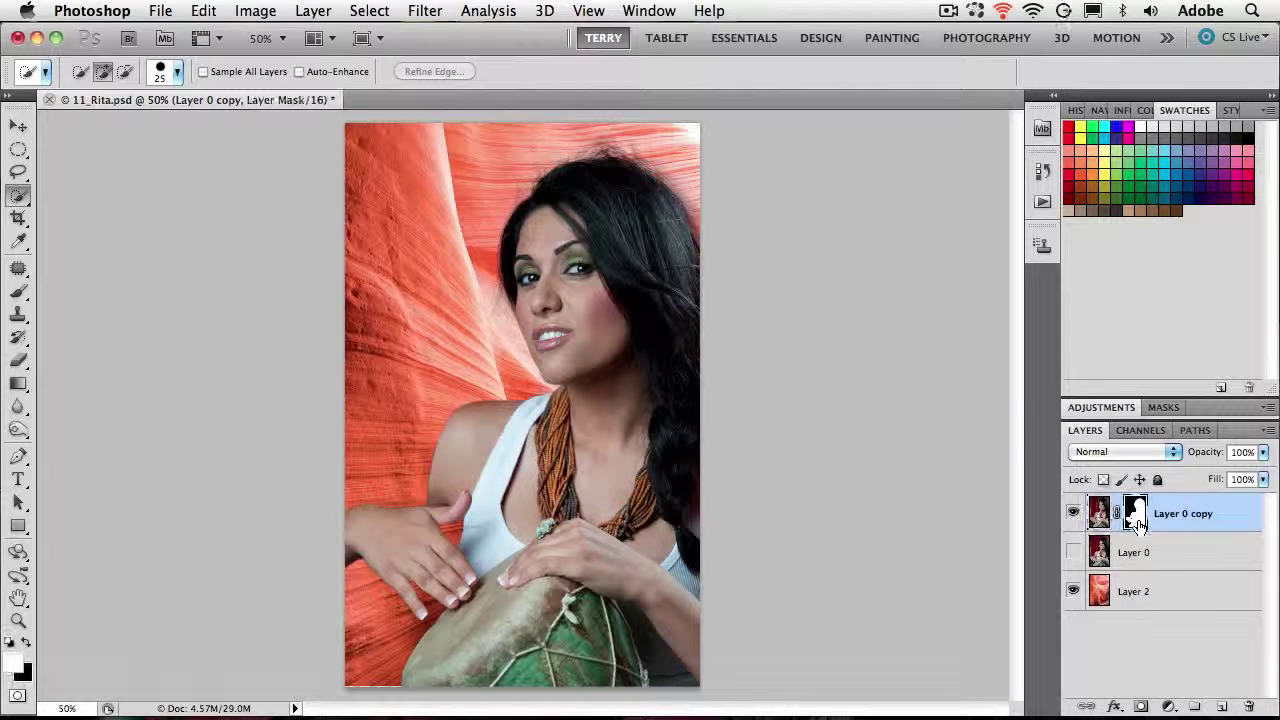
{"action": "left_click", "coordinate": [1138, 520], "text": "shift"}
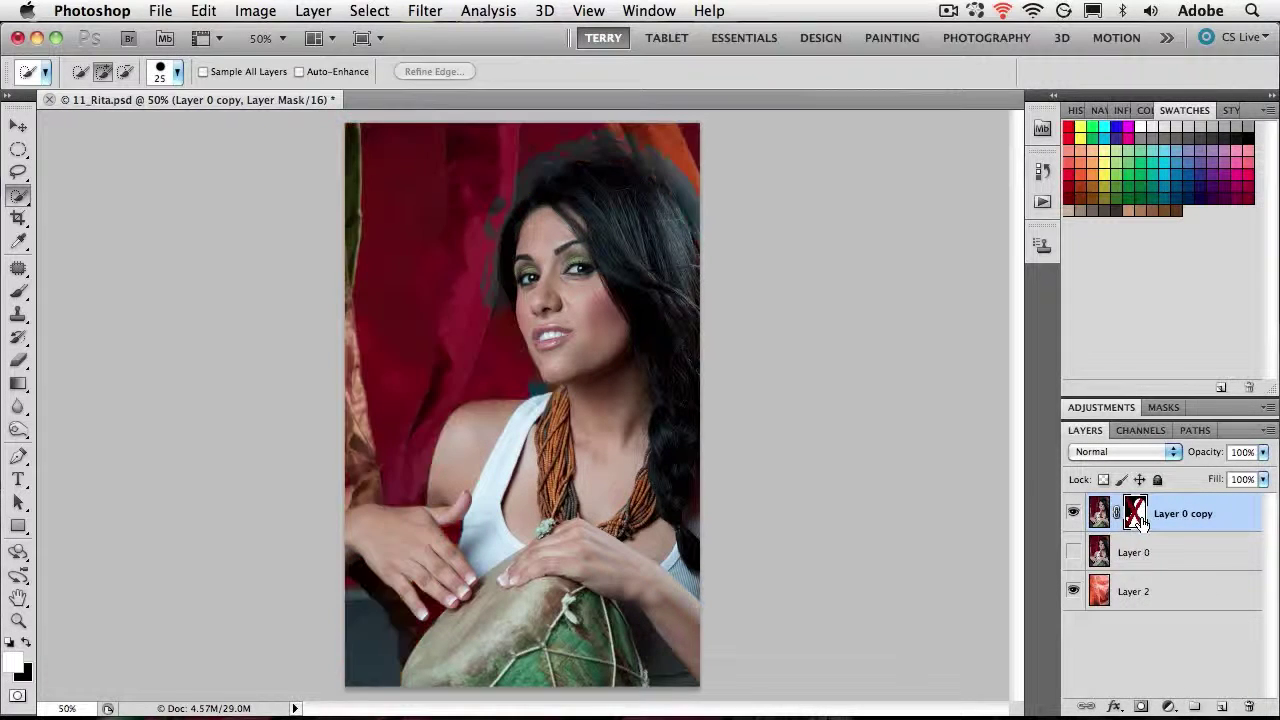
{"action": "left_click", "coordinate": [1140, 520], "text": "shift"}
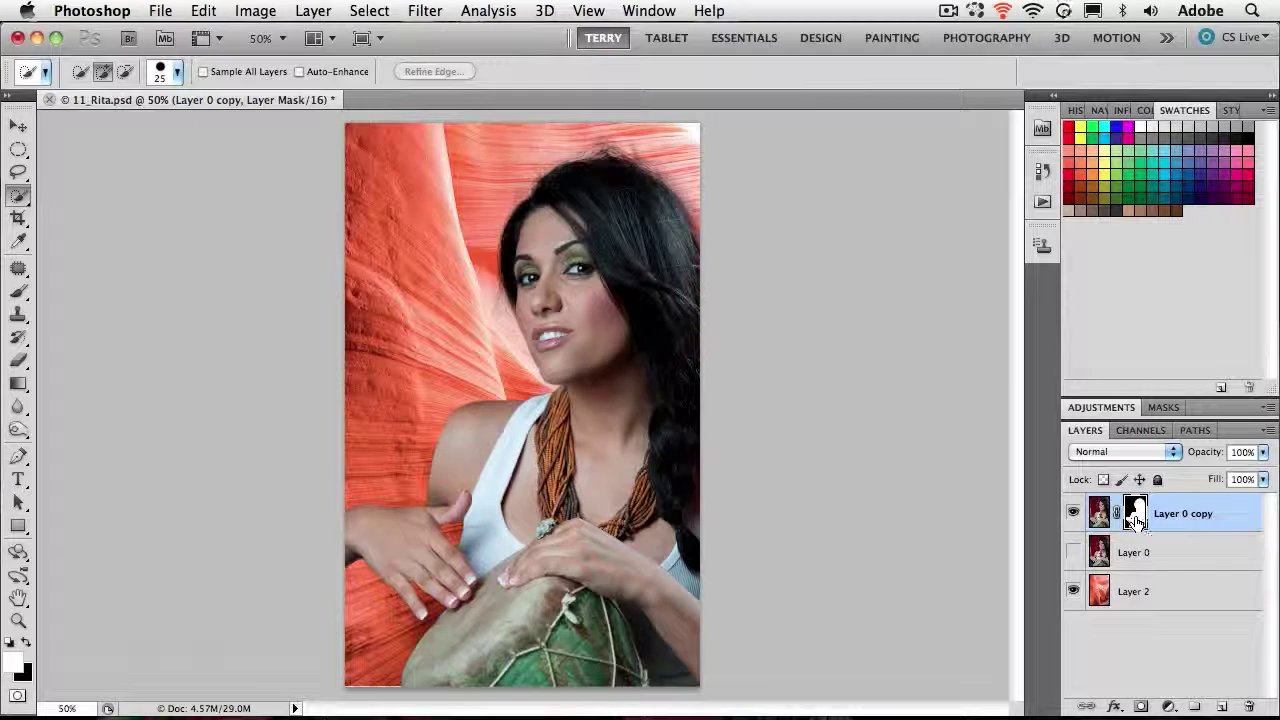
Step: Display the layer mask alone and paint black over the faint residue beside the face, using a size 35 brush at 60% opacity
{"action": "left_click", "coordinate": [1136, 514], "text": "alt"}
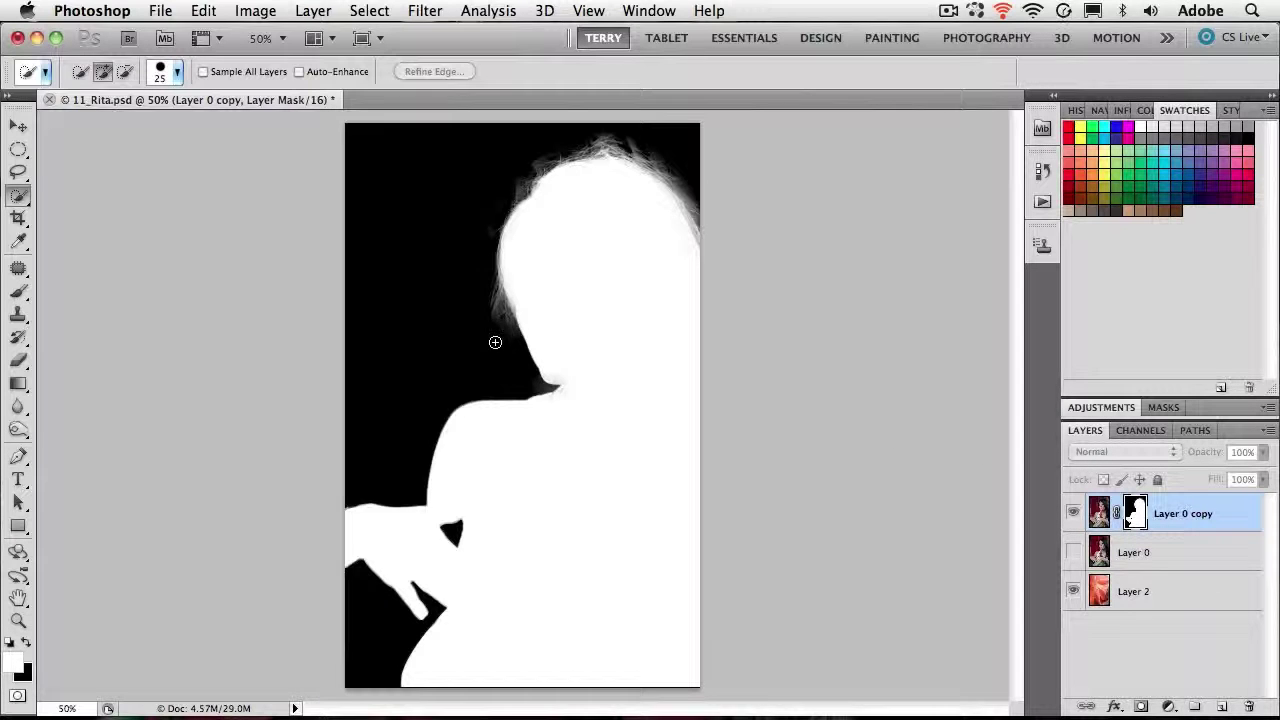
{"action": "key", "text": "b"}
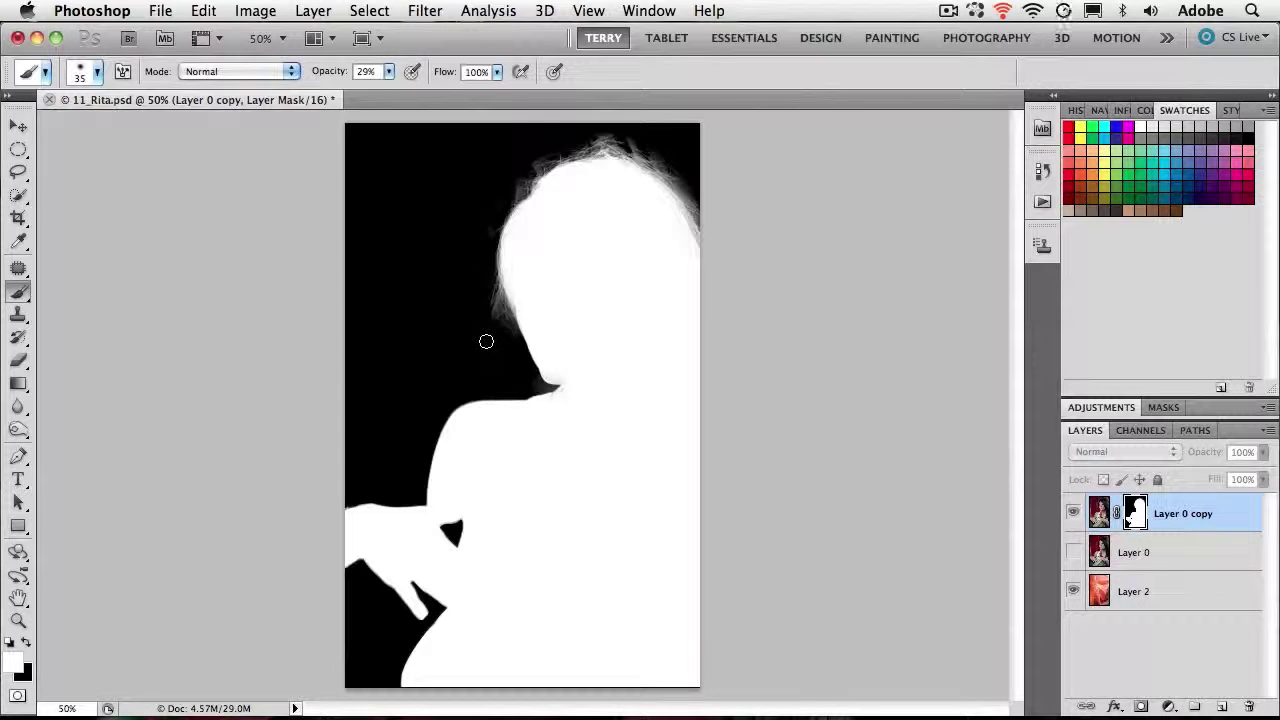
{"action": "key", "text": "x"}
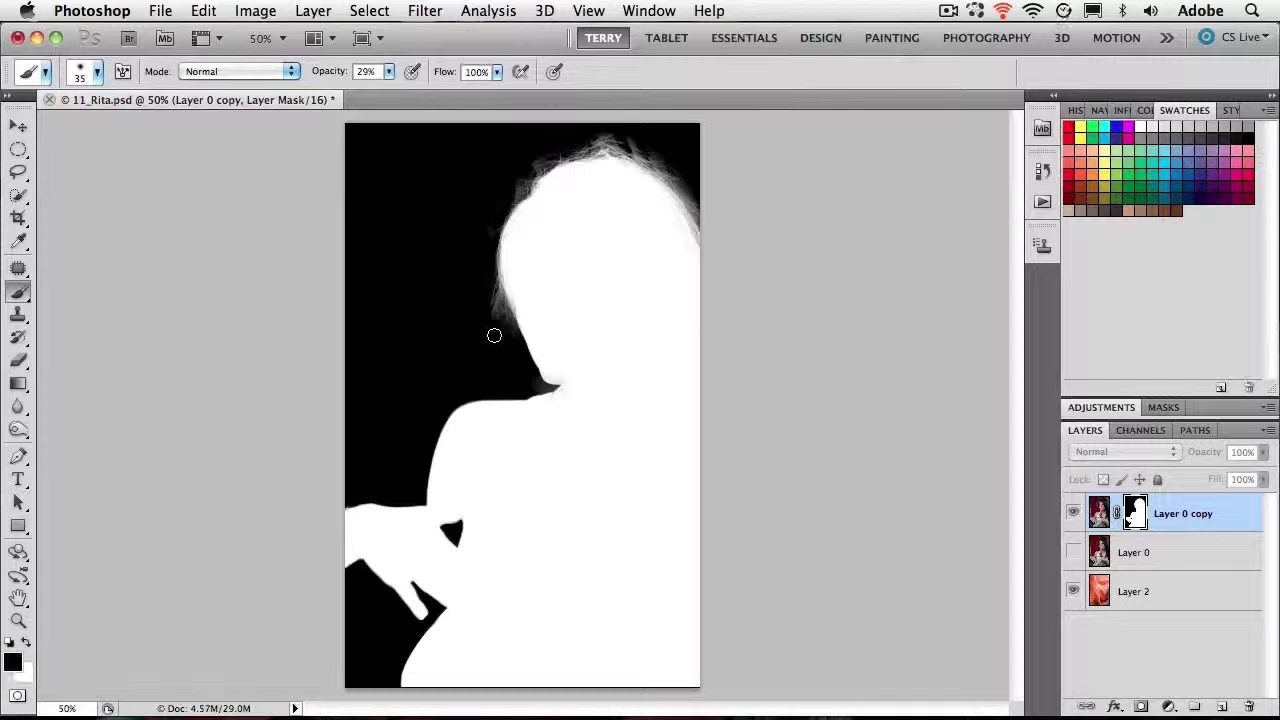
{"action": "mouse_move", "coordinate": [487, 308]}
{"action": "left_mouse_down"}
{"action": "mouse_move", "coordinate": [491, 297]}
{"action": "mouse_move", "coordinate": [486, 306]}
{"action": "left_mouse_up"}
{"action": "left_click", "coordinate": [388, 76]}
{"action": "left_click_drag", "start_coordinate": [394, 91], "coordinate": [423, 91]}
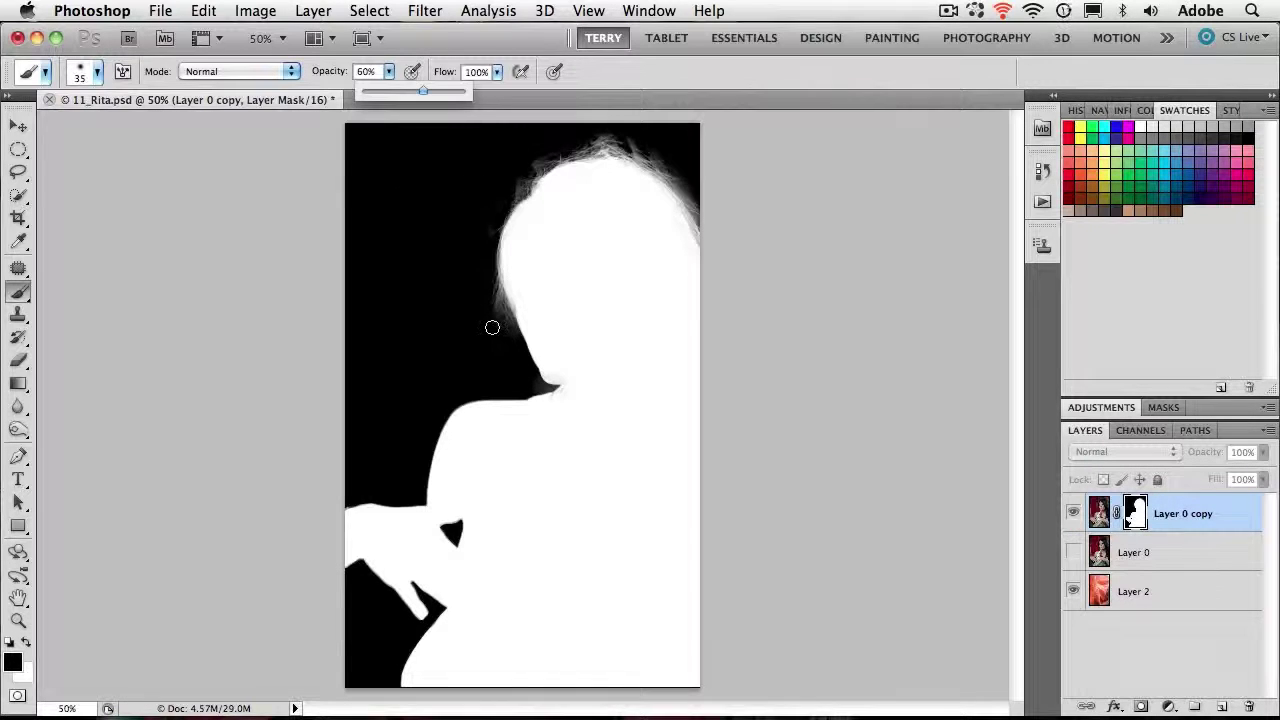
{"action": "mouse_move", "coordinate": [492, 327]}
{"action": "left_mouse_down"}
{"action": "mouse_move", "coordinate": [488, 289]}
{"action": "mouse_move", "coordinate": [491, 322]}
{"action": "left_mouse_up"}
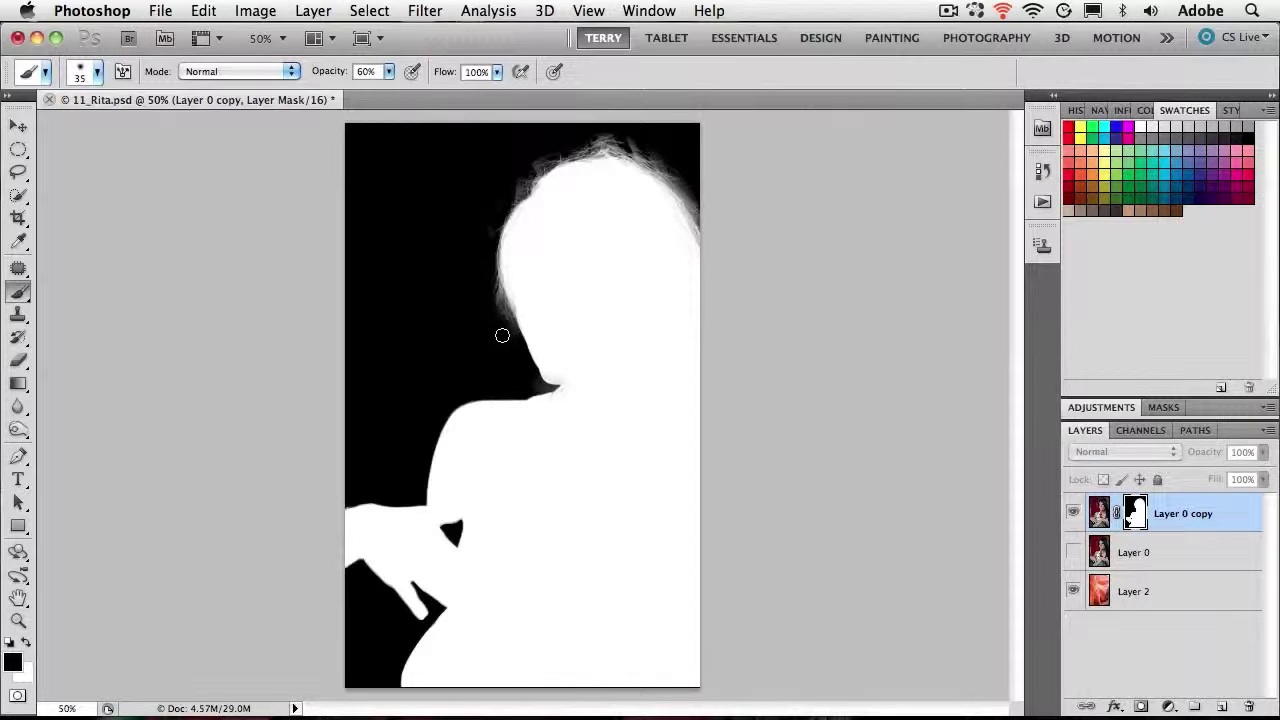
Step: Switch between the composite and the mask-only view of Layer 0 copy to check the touched-up edge
{"action": "left_click", "coordinate": [1097, 514]}
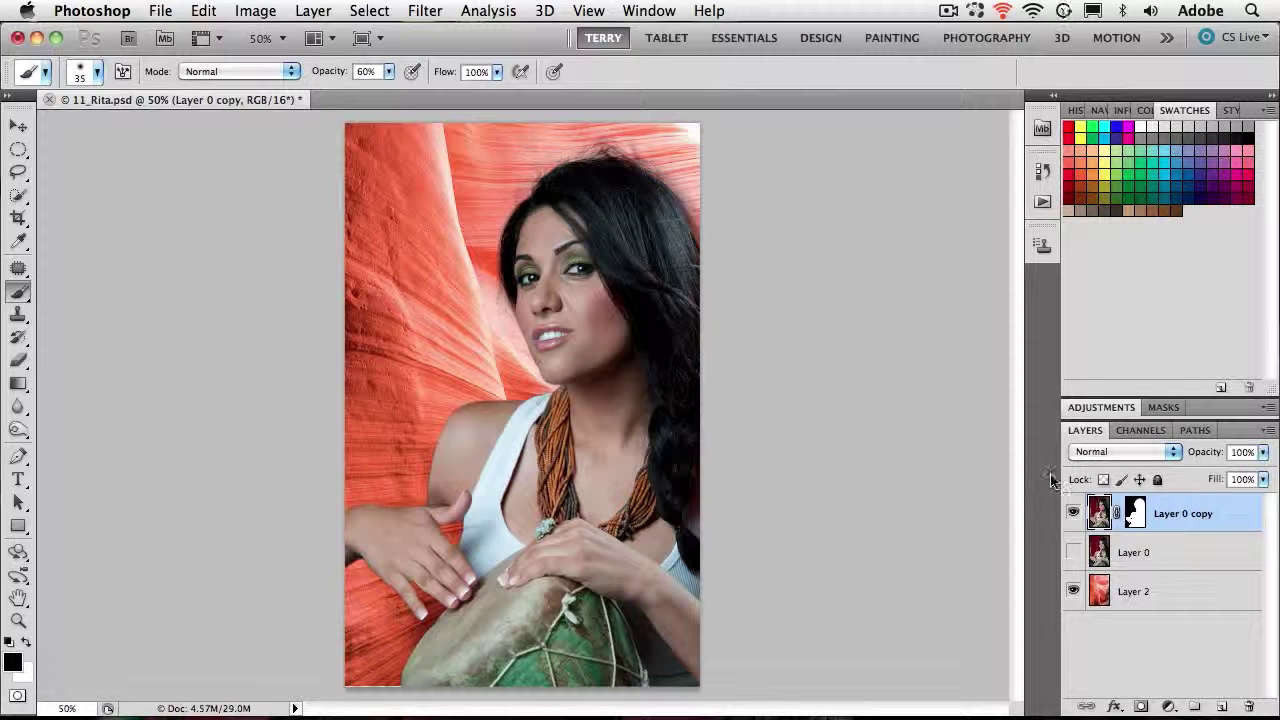
{"action": "left_click", "coordinate": [1133, 513]}
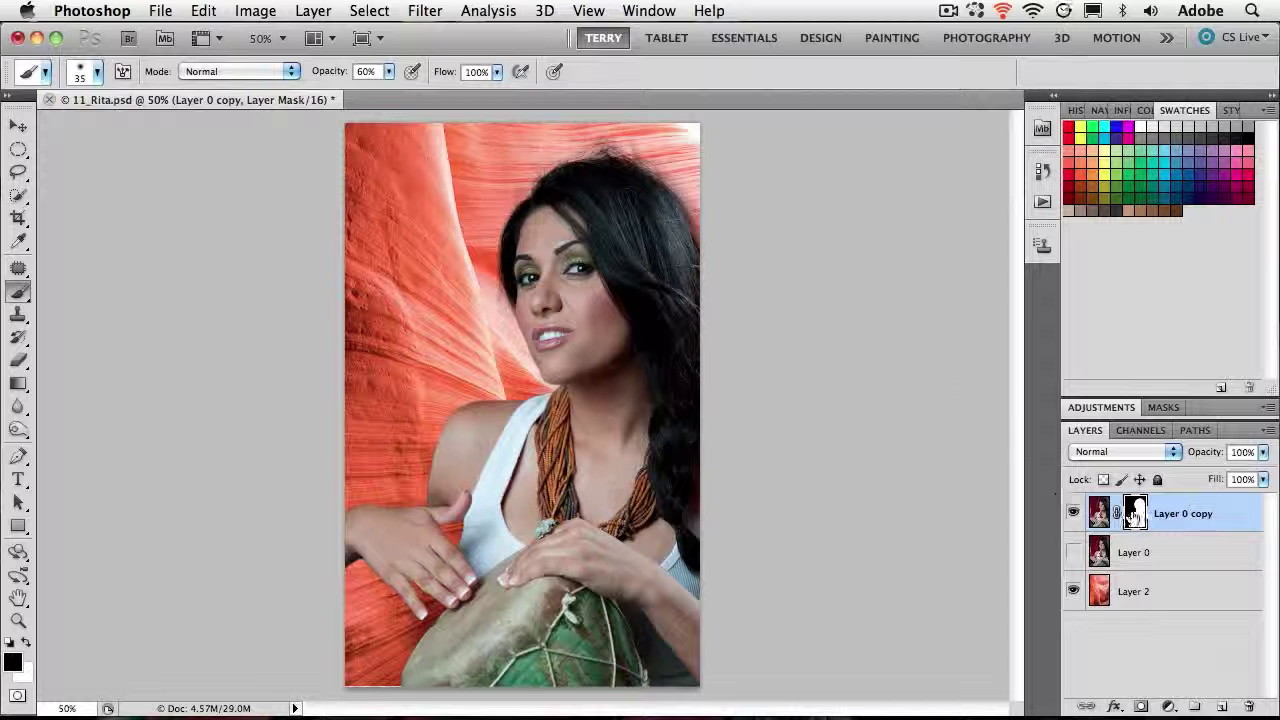
{"action": "left_click", "coordinate": [1135, 513], "text": "alt"}
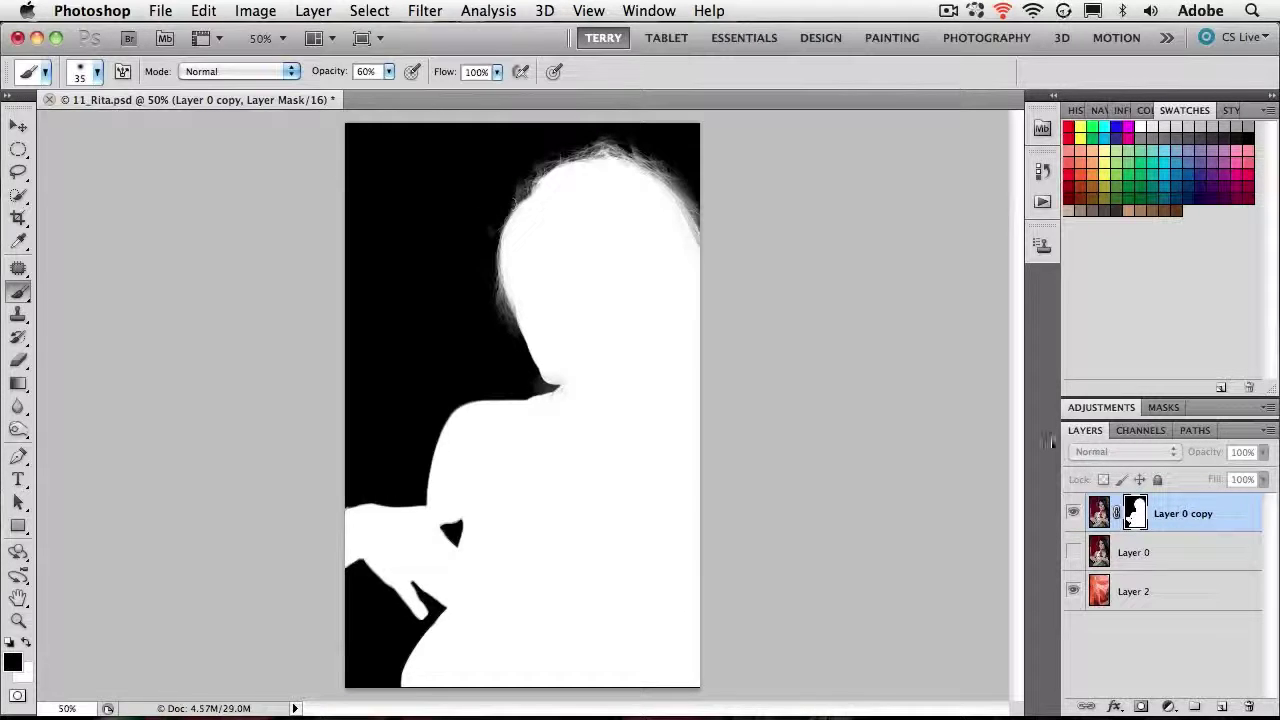
{"action": "left_click", "coordinate": [1099, 518]}
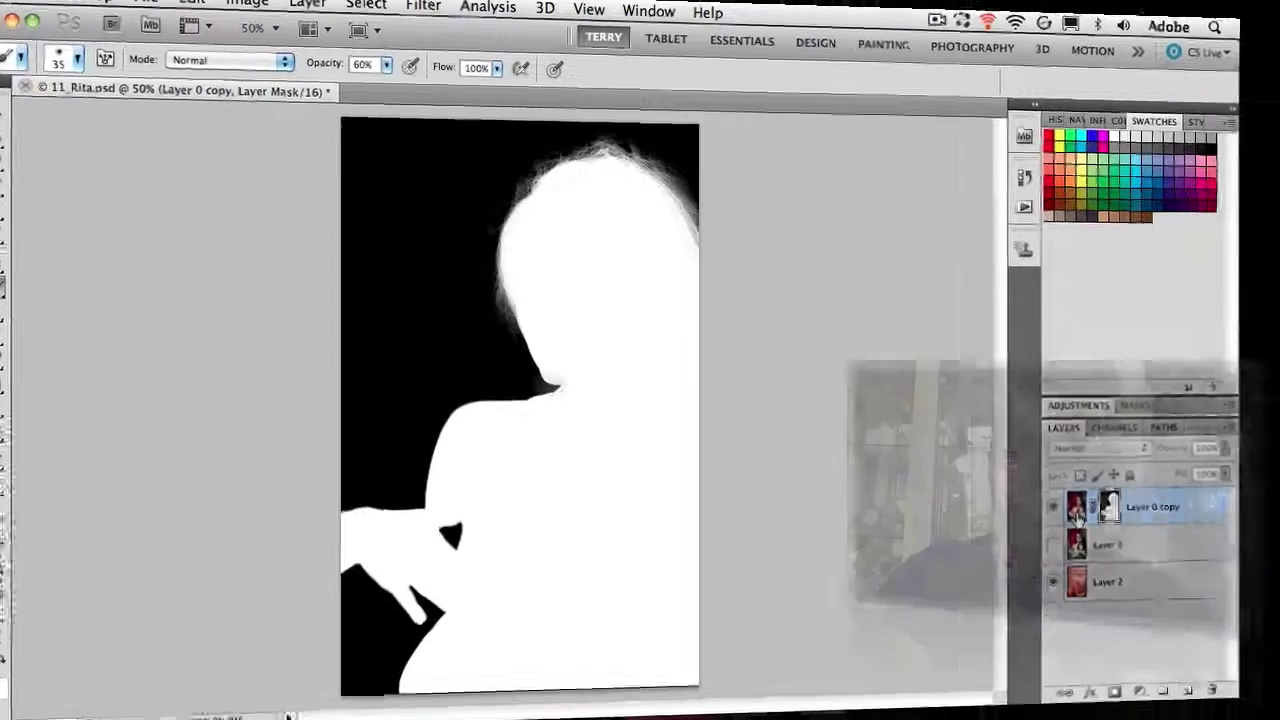